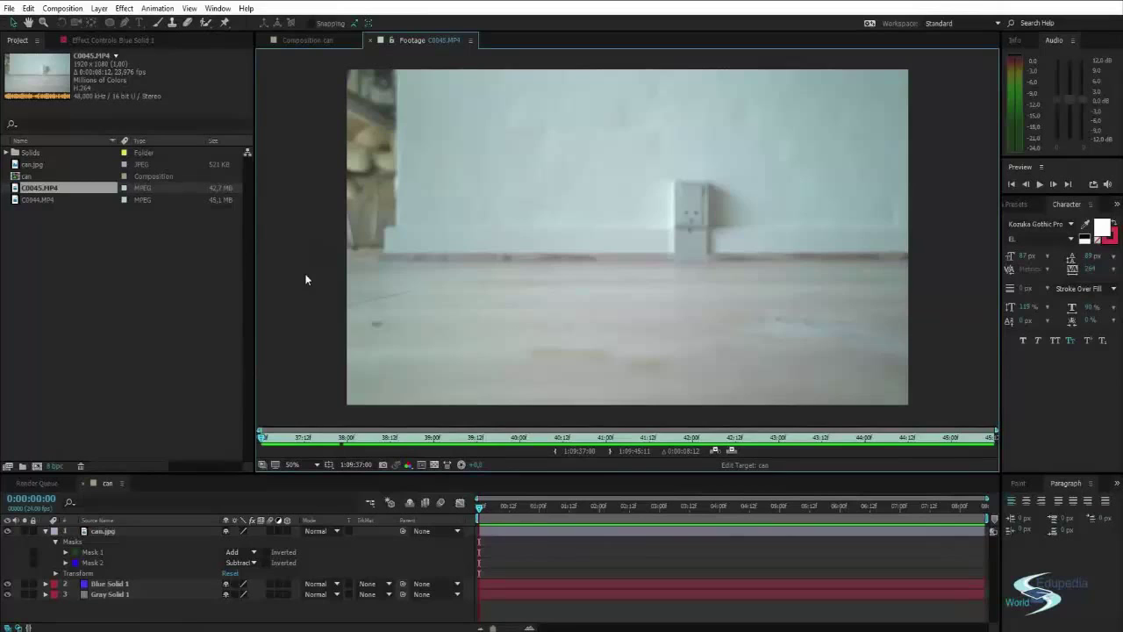
- Play and scrub through the footage clips C0045.MP4 and C0044.MP4 to examine how the ball moves in each
click(105, 483)
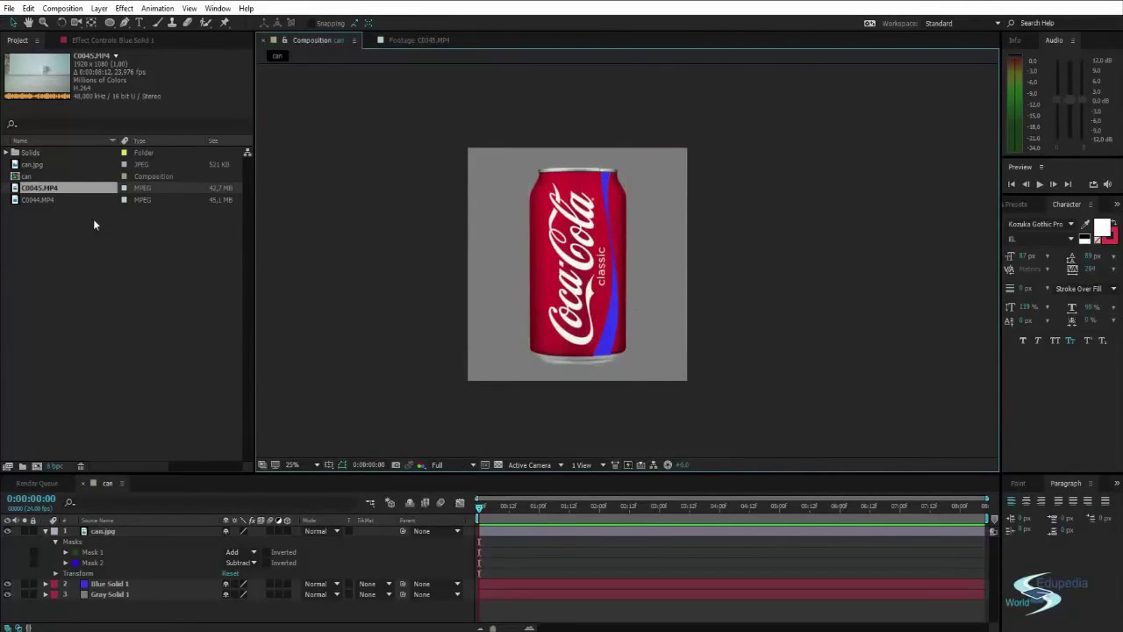
click(404, 39)
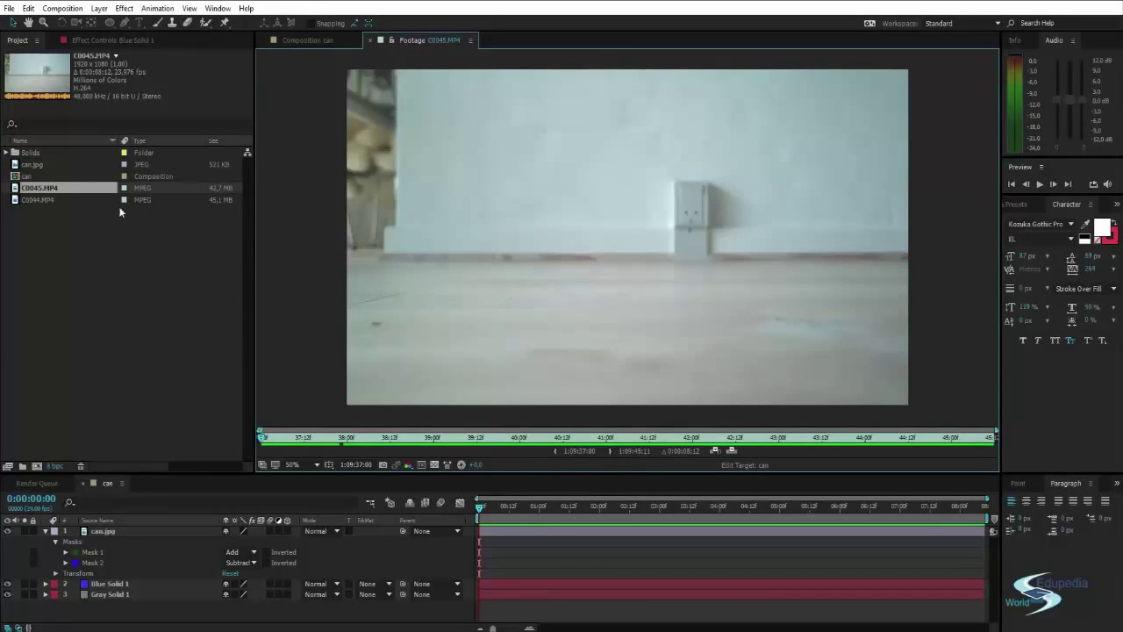
key(space)
drag(479, 223, 485, 232)
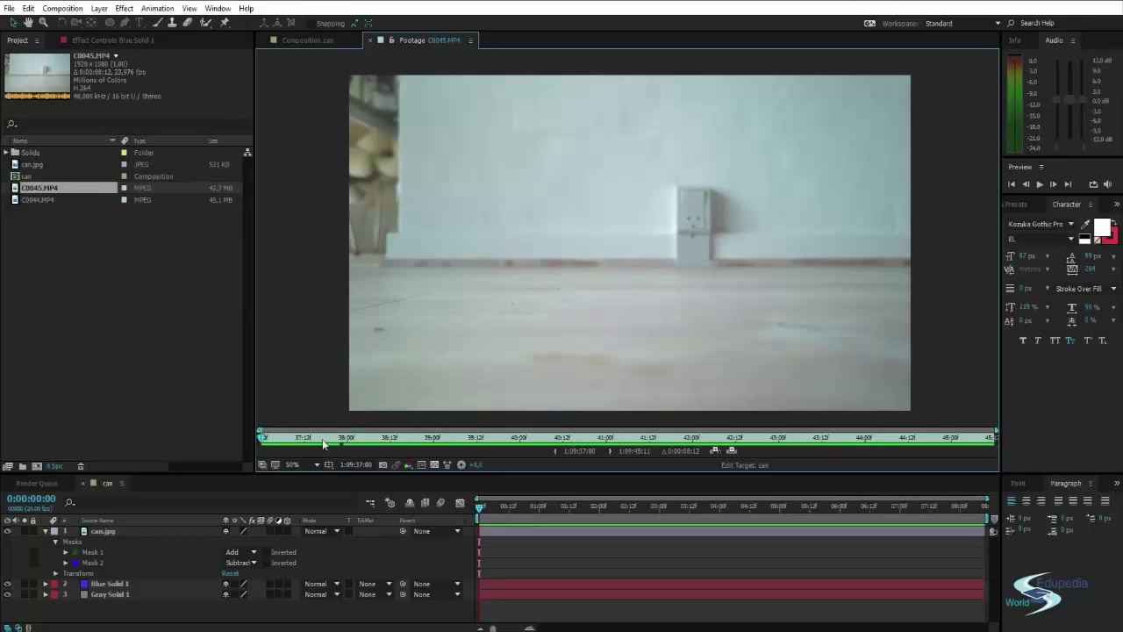
key(space)
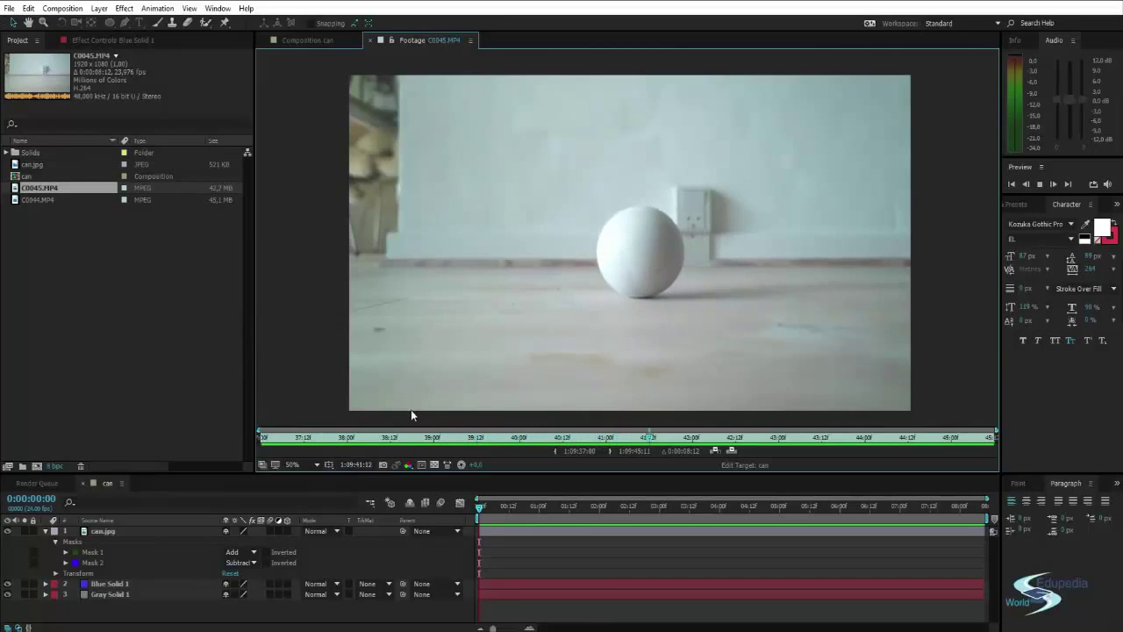
drag(430, 436, 671, 451)
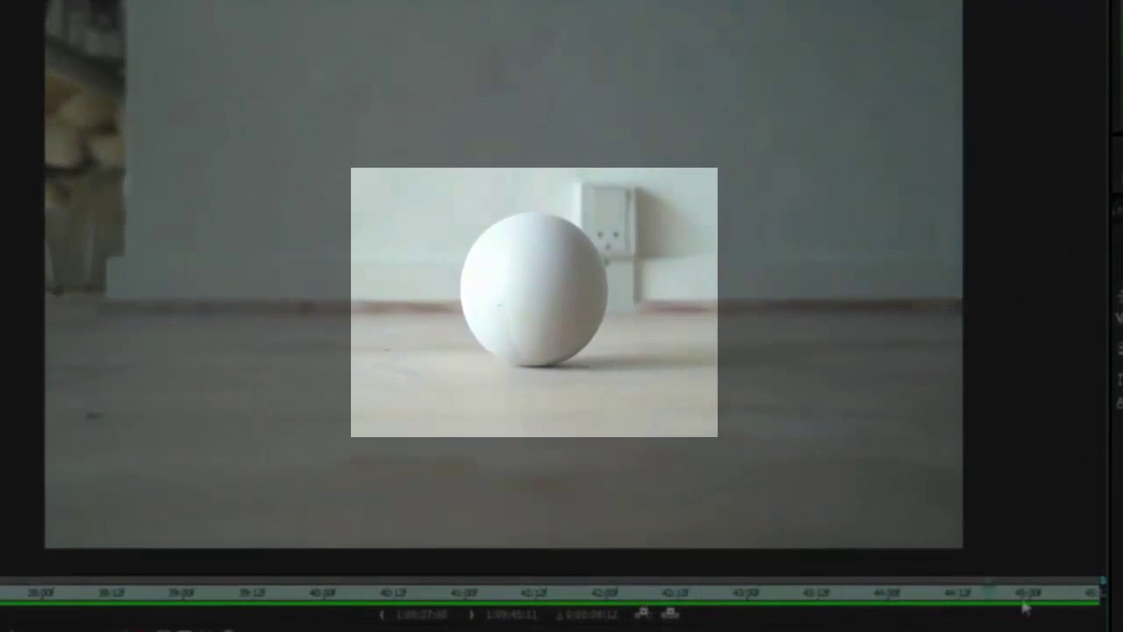
click(1077, 597)
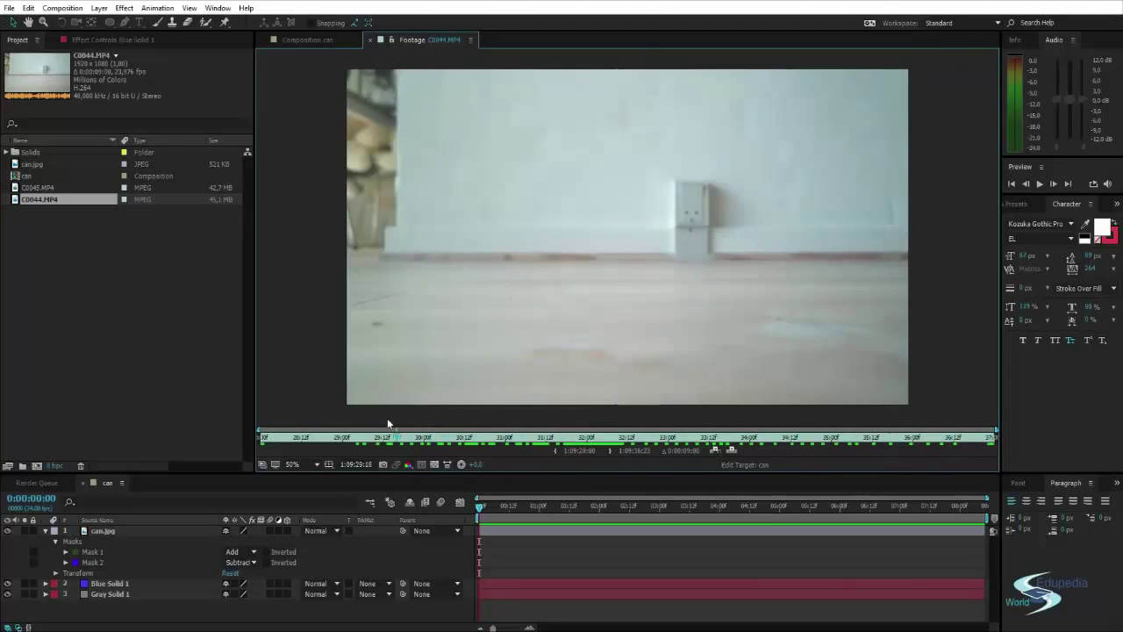
drag(306, 445, 630, 450)
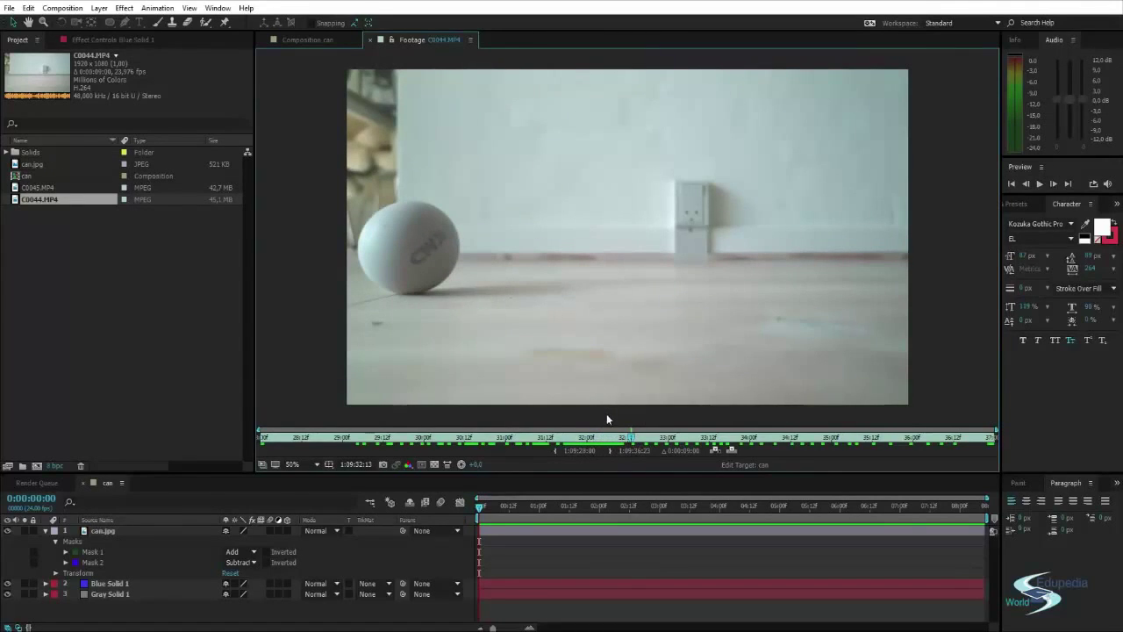
- Create a single composition from the clips C0045.MP4 and C0044.MP4, using the dimensions from C0045.MP4
click(28, 187)
click(30, 199)
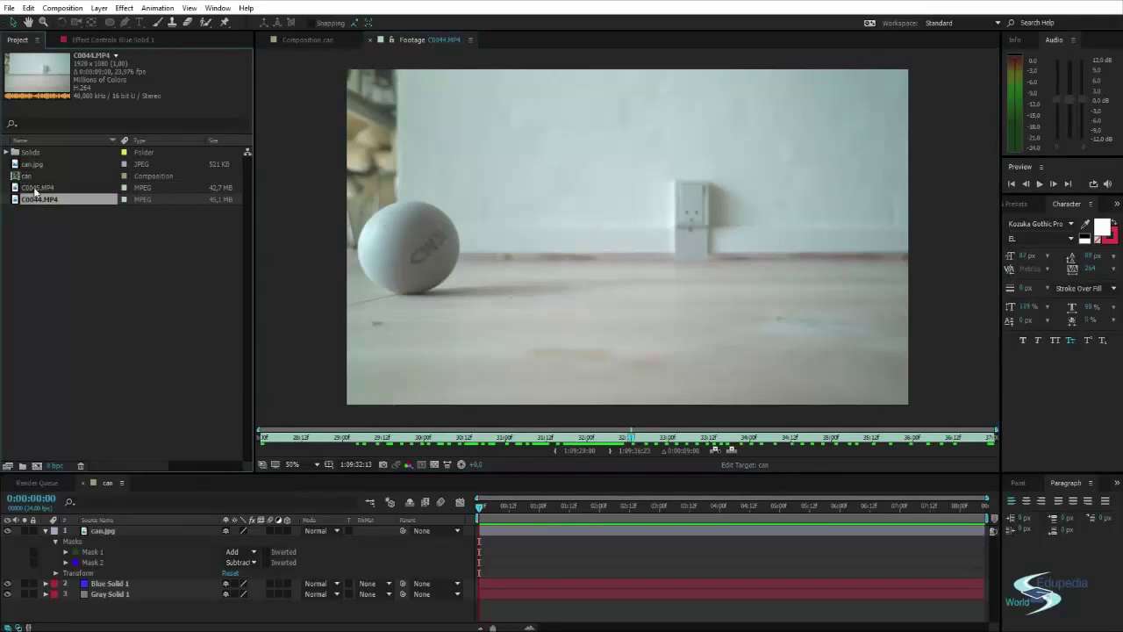
shift+click(35, 189)
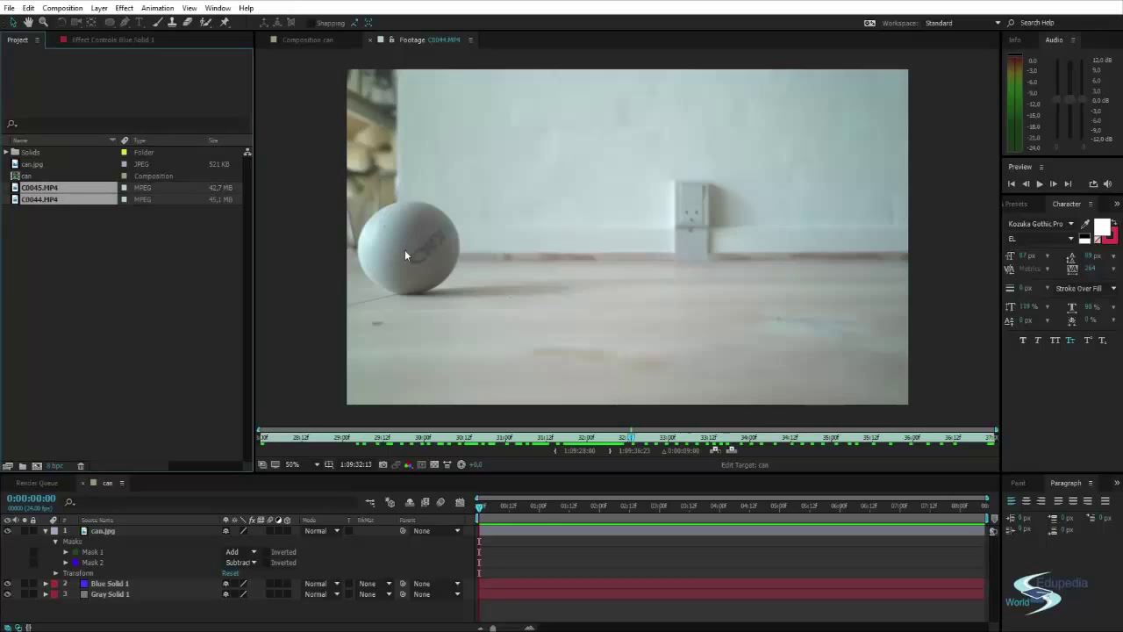
mouse_move(51, 201)
mouse_down()
mouse_move(32, 331)
mouse_move(35, 462)
mouse_move(55, 250)
mouse_move(49, 184)
mouse_up()
click(50, 212)
click(46, 189)
shift+click(44, 202)
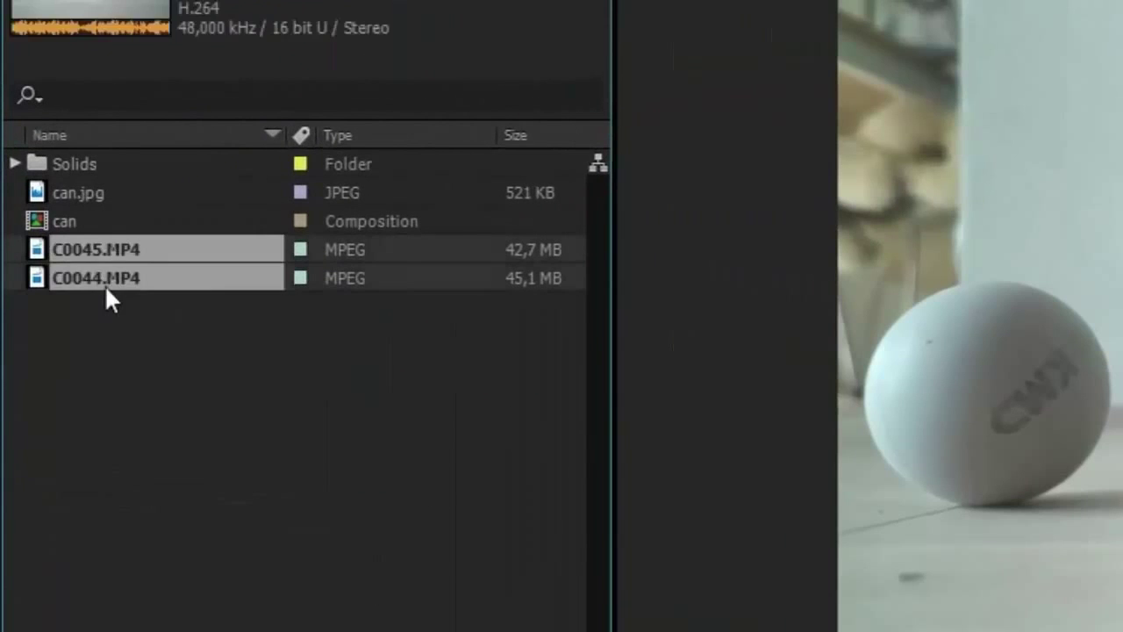
key(alt+backslash)
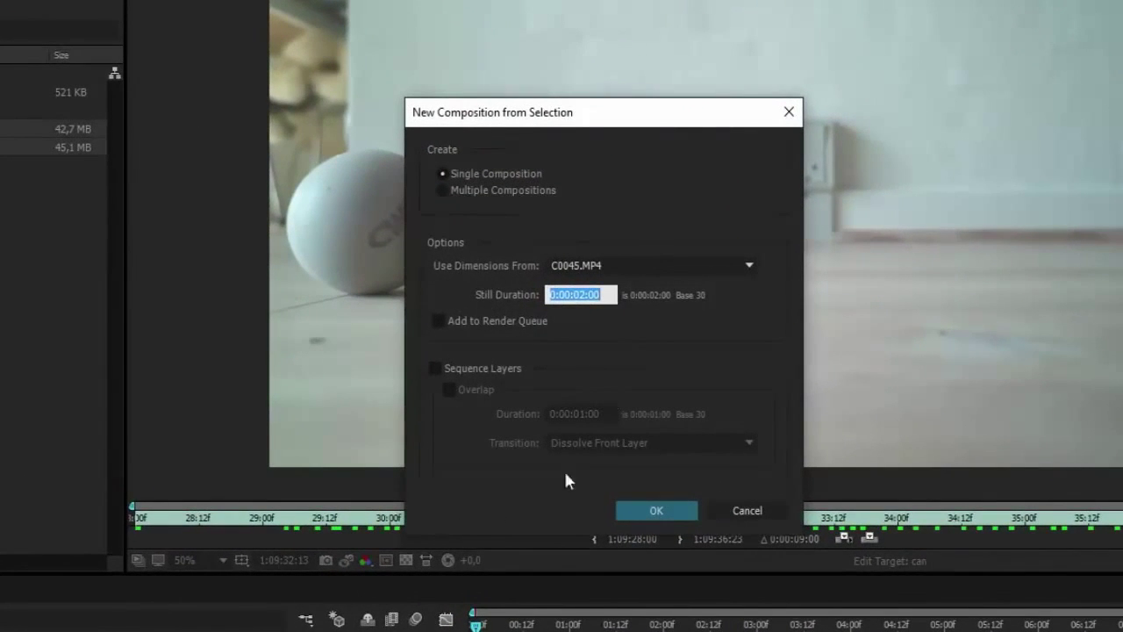
click(655, 511)
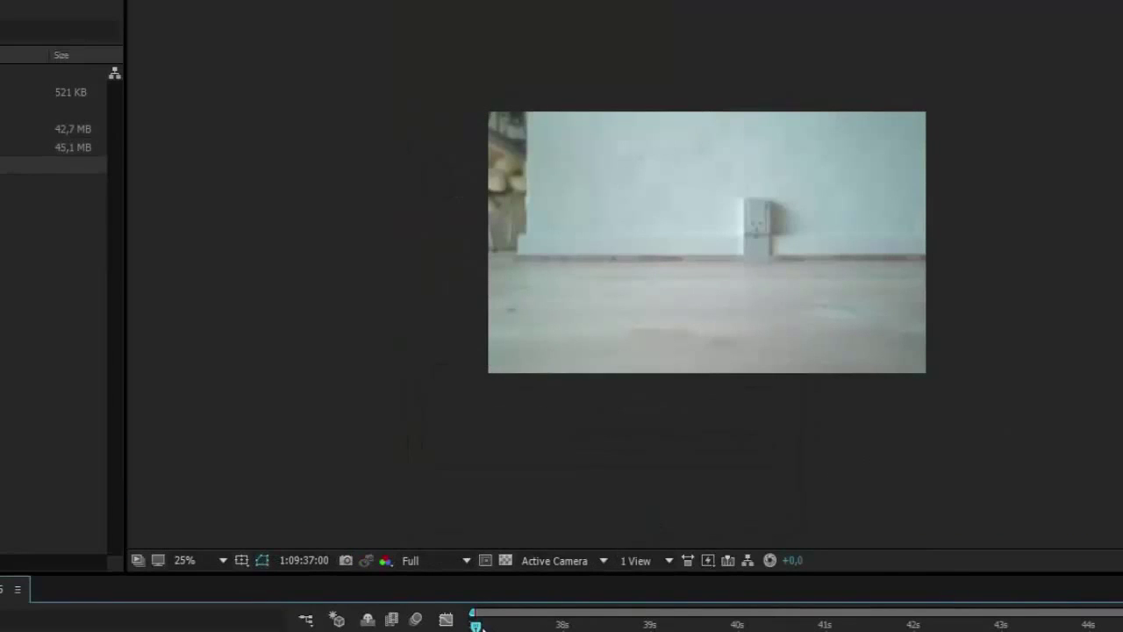
- Scrub through the new C0045 composition at 50% magnification to examine the upper clip, ending at the first frame
mouse_move(475, 625)
mouse_down()
mouse_move(1122, 626)
mouse_move(490, 628)
mouse_move(1066, 626)
mouse_move(530, 625)
mouse_move(855, 609)
mouse_move(734, 621)
mouse_move(475, 618)
mouse_up()
scroll(690, 272, up, 2)
drag(690, 265, 693, 253)
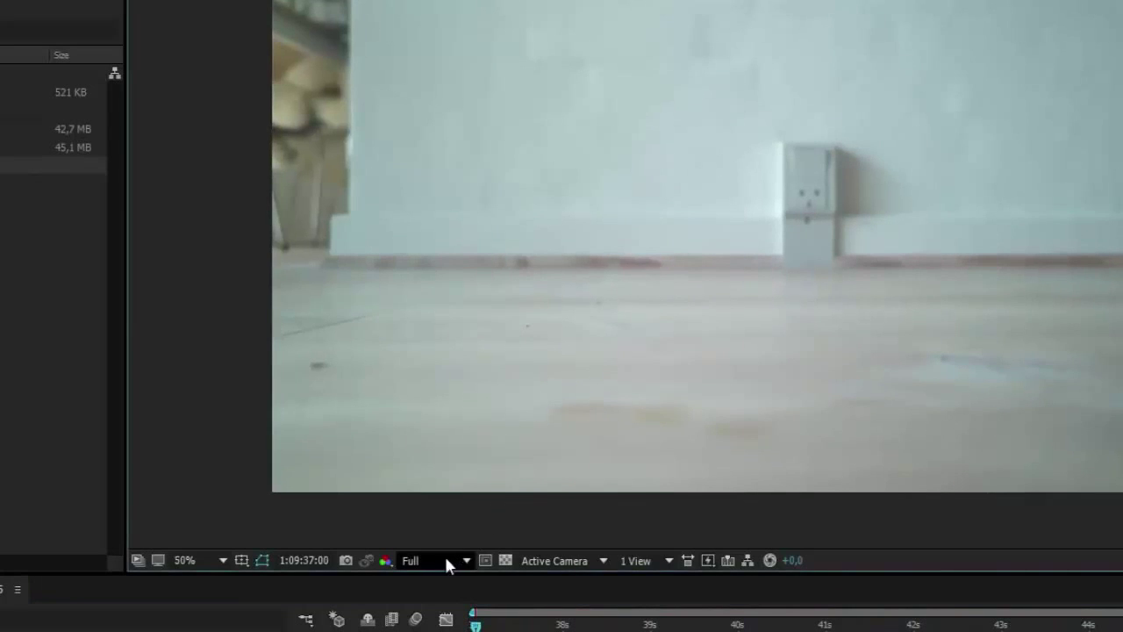
drag(496, 627, 1122, 625)
drag(998, 307, 1056, 392)
key(ctrl+z)
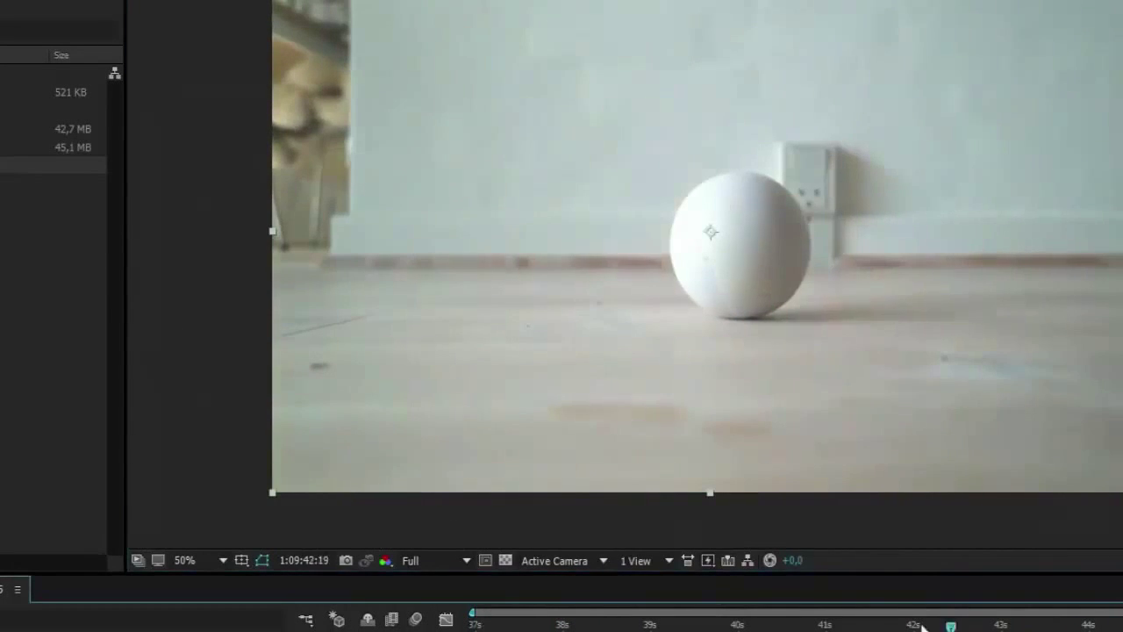
drag(940, 625, 617, 627)
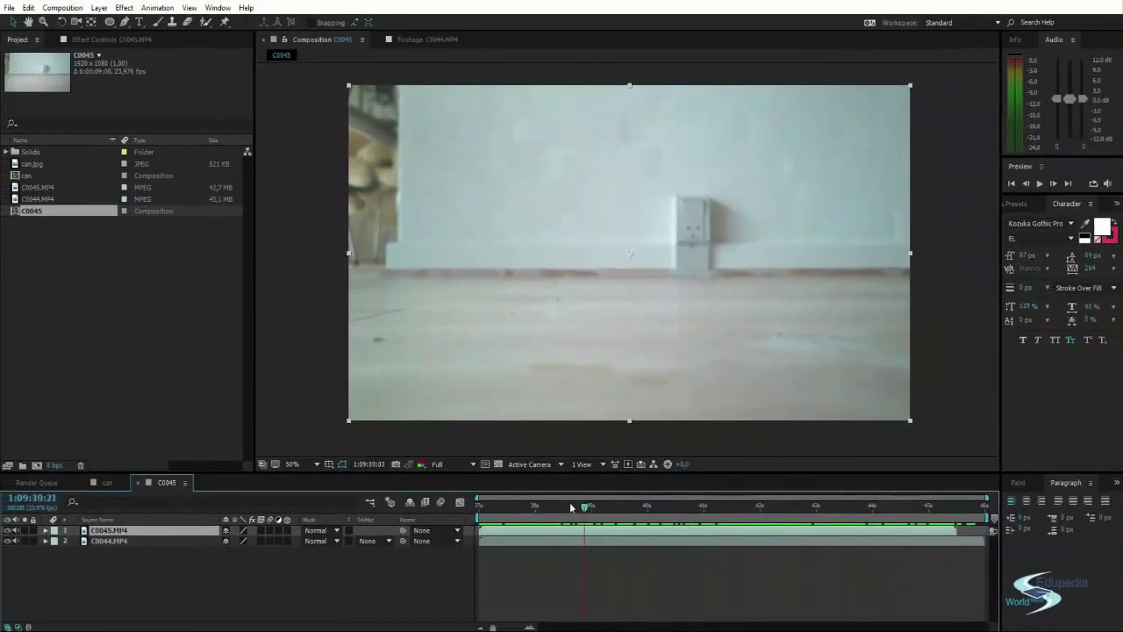
drag(571, 508, 475, 504)
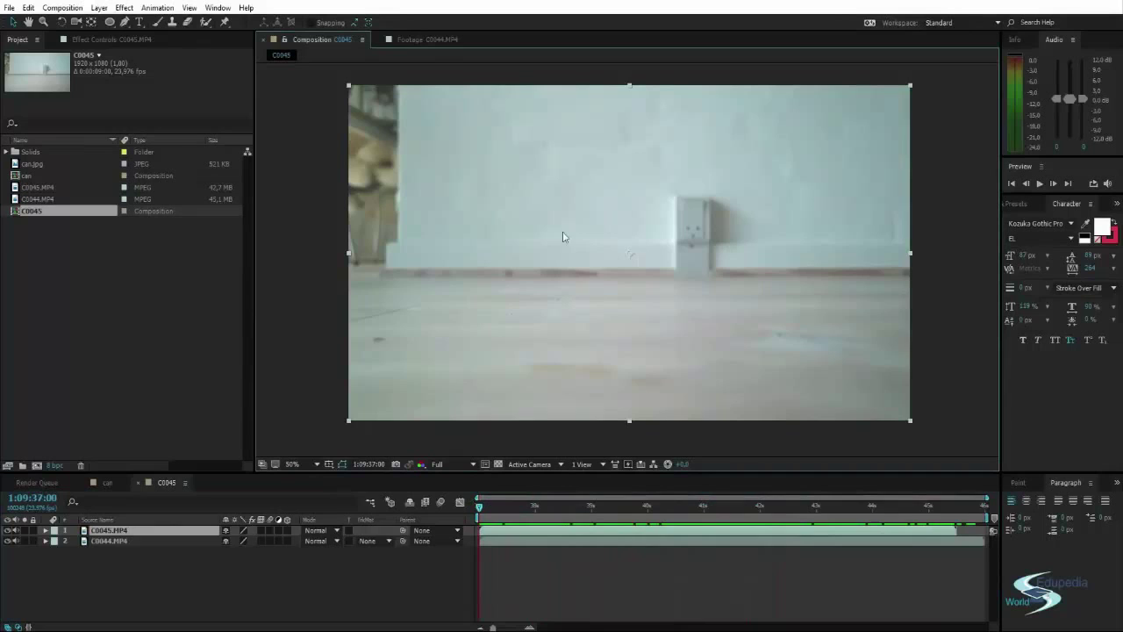
- Hide the C0045.MP4 layer and scrub through the C0044.MP4 clip beneath it, returning to the first frame
click(8, 531)
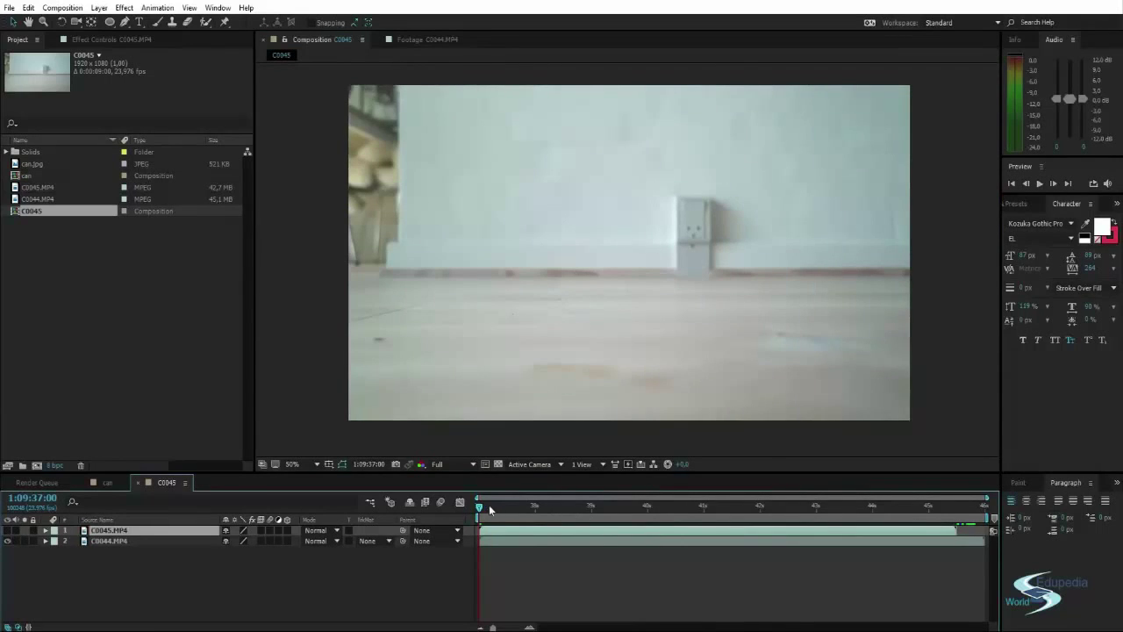
drag(479, 509, 760, 507)
drag(671, 512, 478, 507)
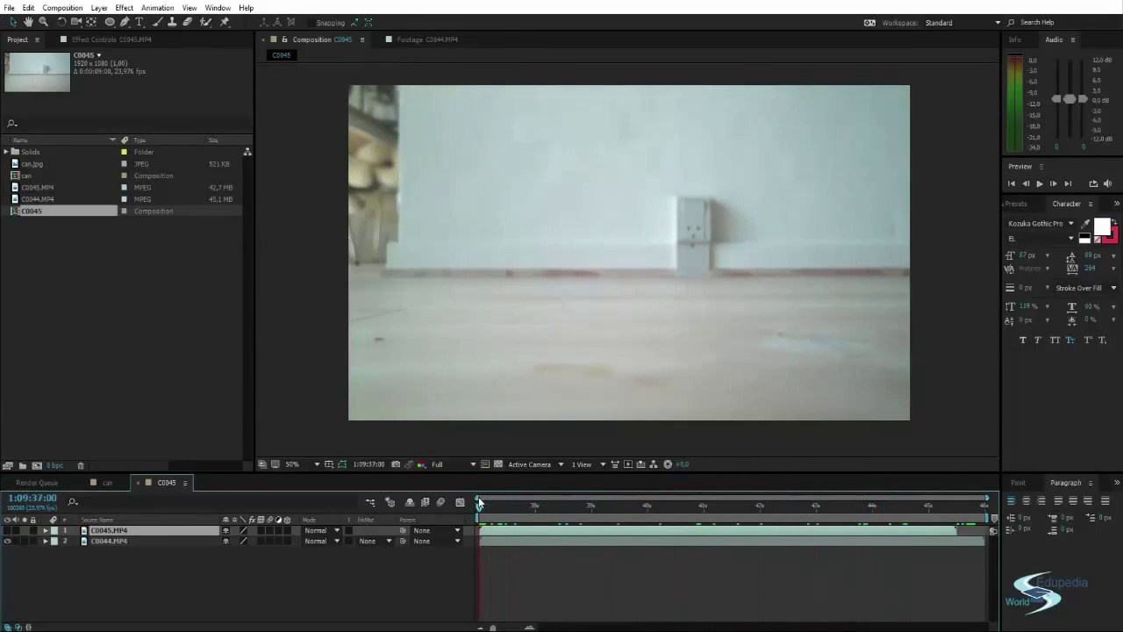
- Switch the C0045.MP4 layer's visibility off and on repeatedly to compare both clips' backgrounds at 1:09:37:00, ending with the layer shown
click(8, 530)
click(8, 530)
click(8, 530)
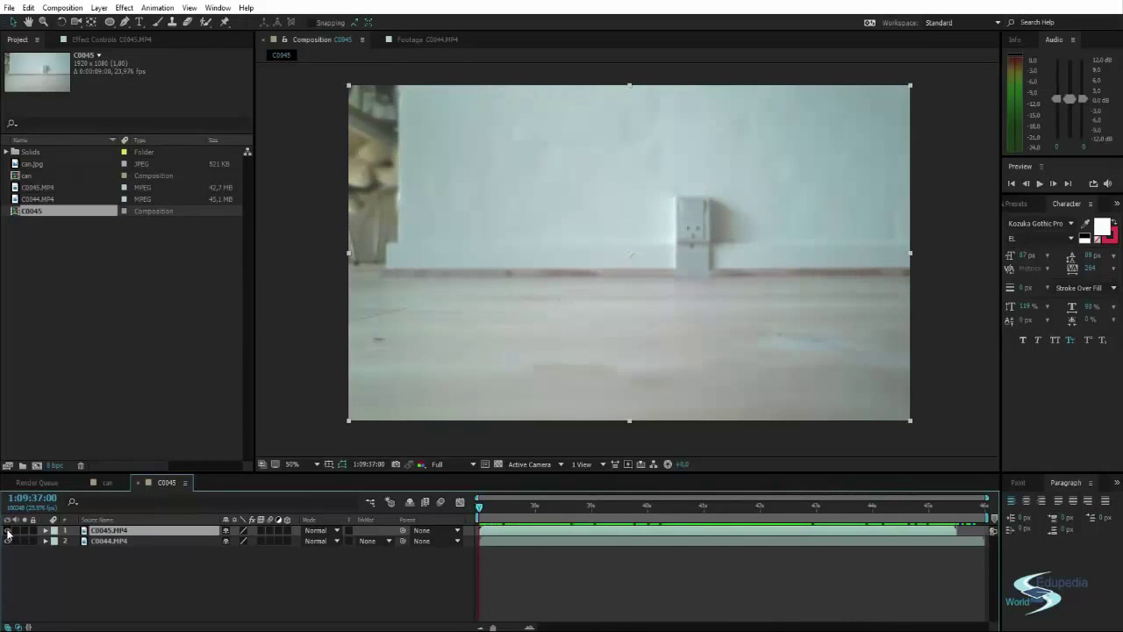
click(8, 531)
click(8, 531)
click(8, 531)
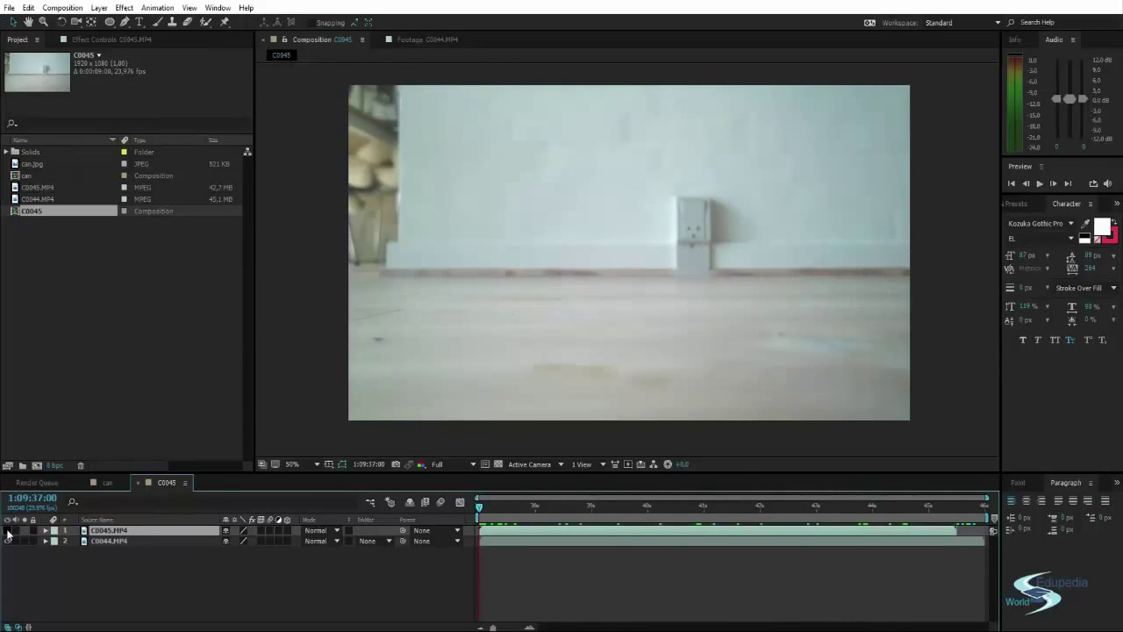
click(8, 530)
click(7, 531)
click(8, 530)
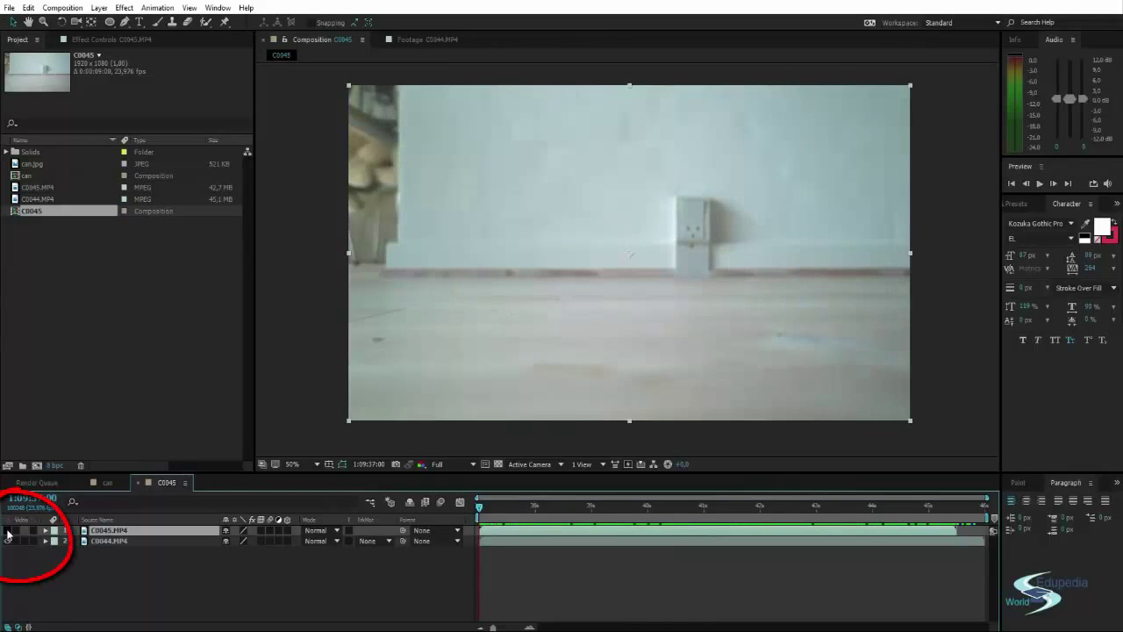
click(8, 531)
click(8, 531)
click(8, 531)
click(8, 531)
click(8, 531)
click(8, 531)
click(8, 531)
click(8, 530)
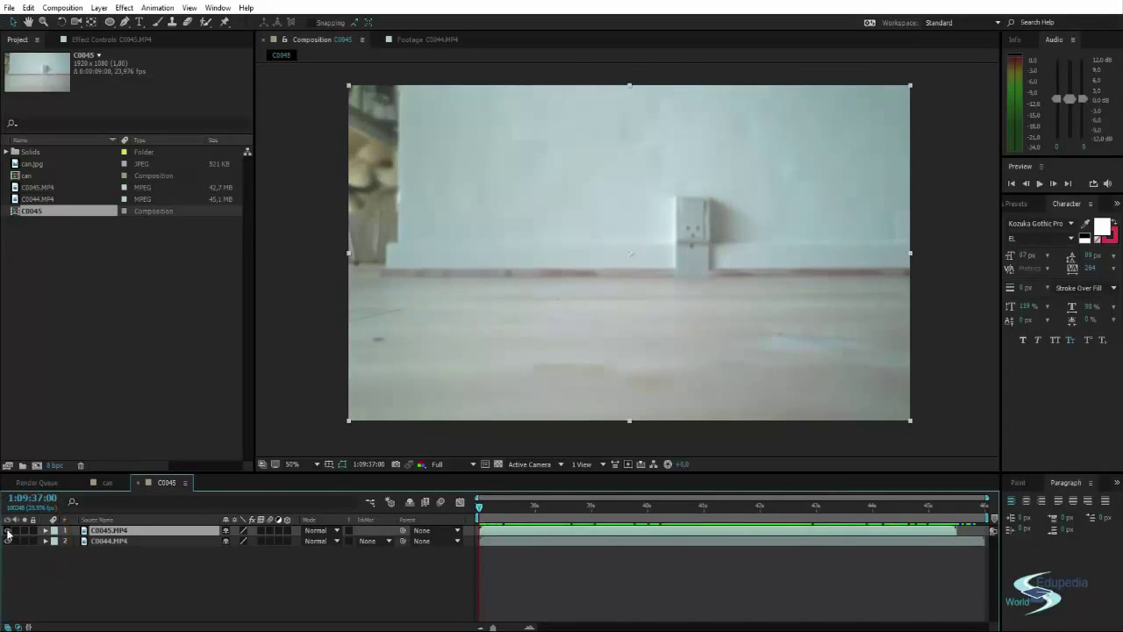
click(8, 531)
click(8, 531)
click(8, 530)
click(8, 531)
click(8, 530)
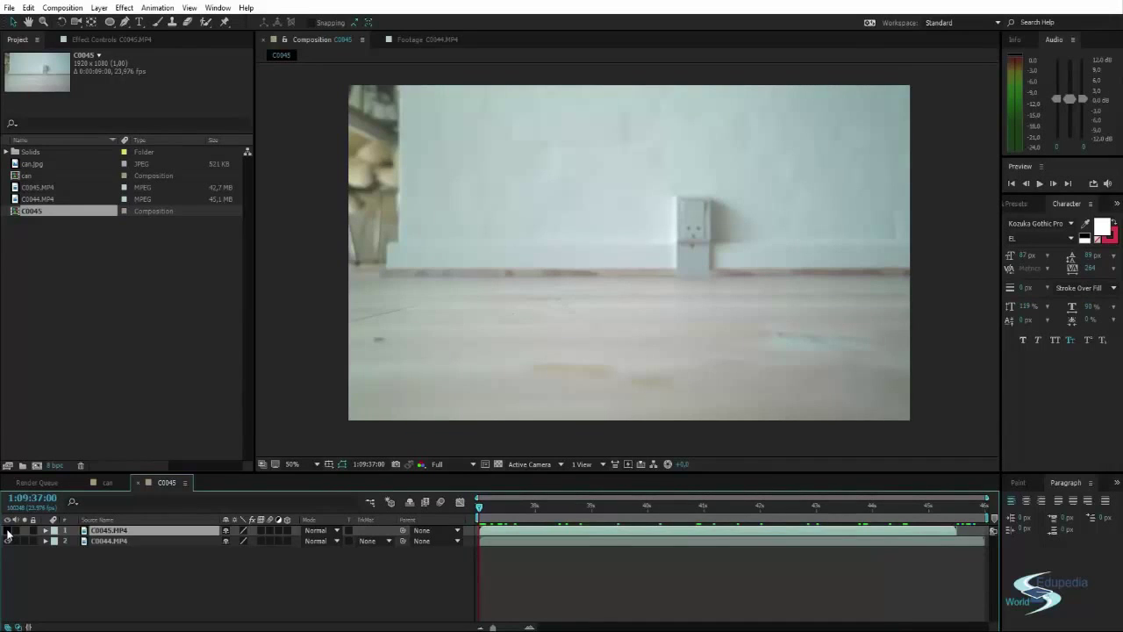
click(8, 532)
click(8, 531)
click(7, 531)
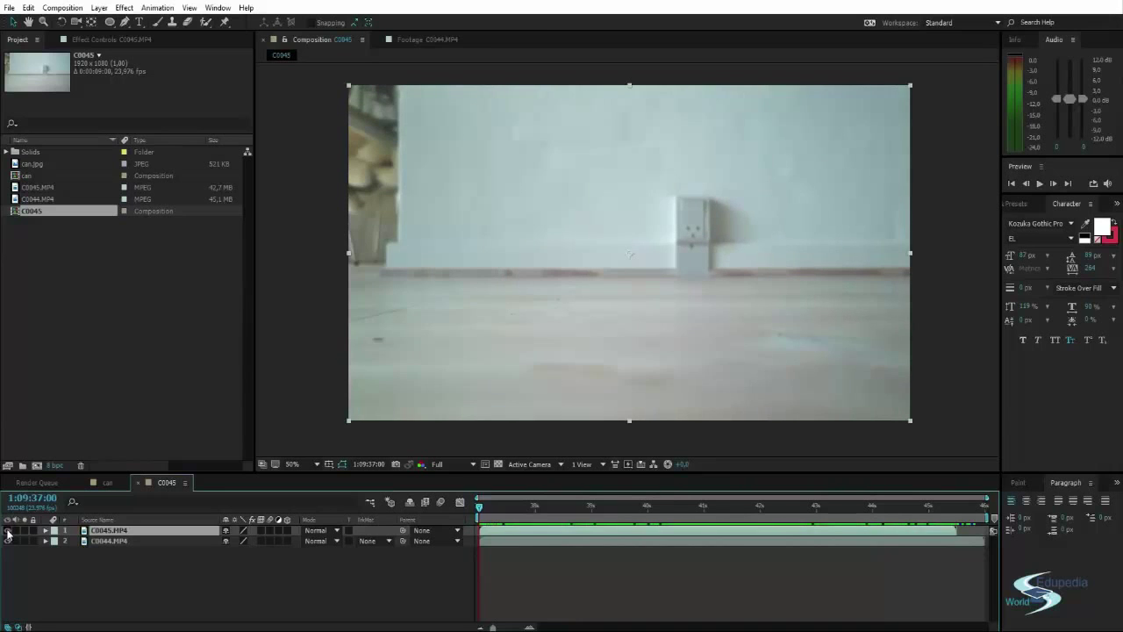
click(8, 532)
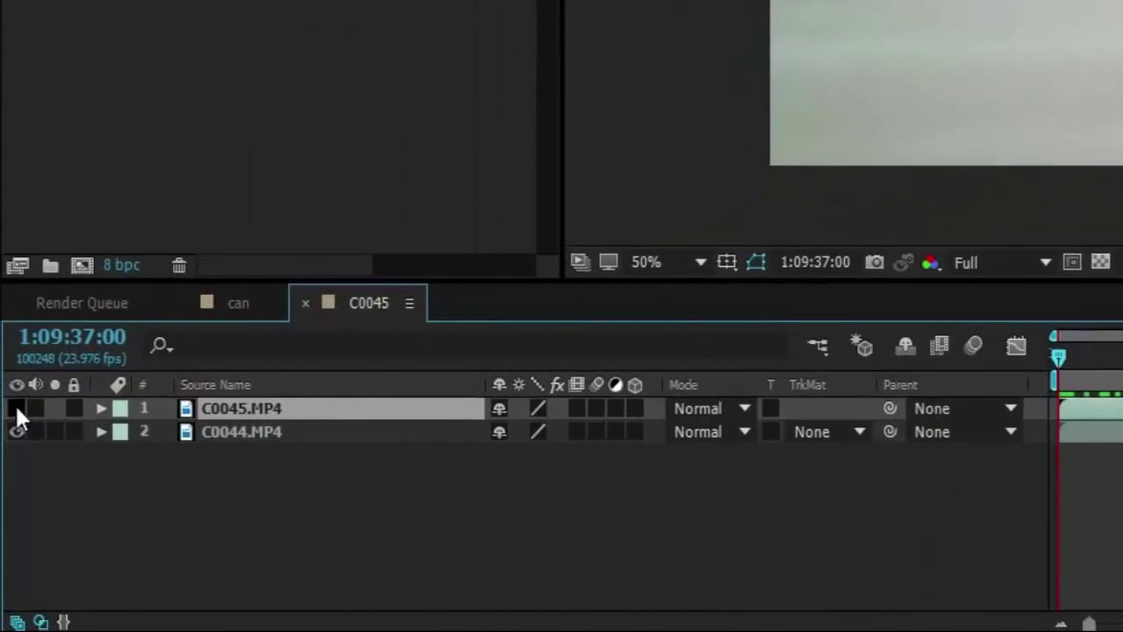
click(16, 408)
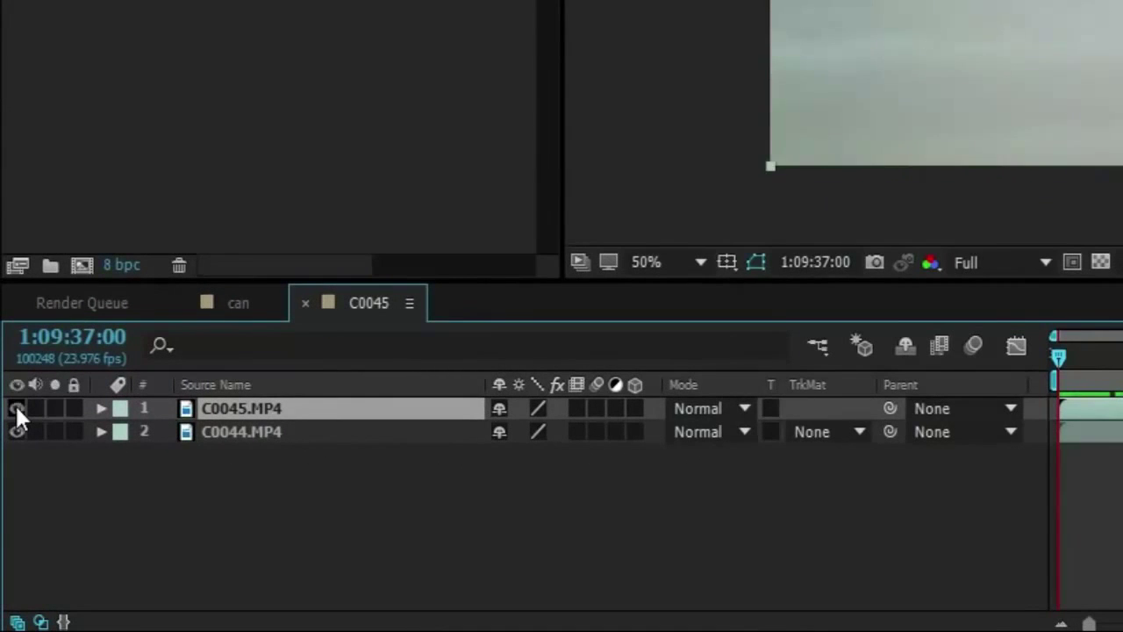
- Deselect the layers and move the current time to 1:09:42:03, where the ball is on the floor
click(863, 521)
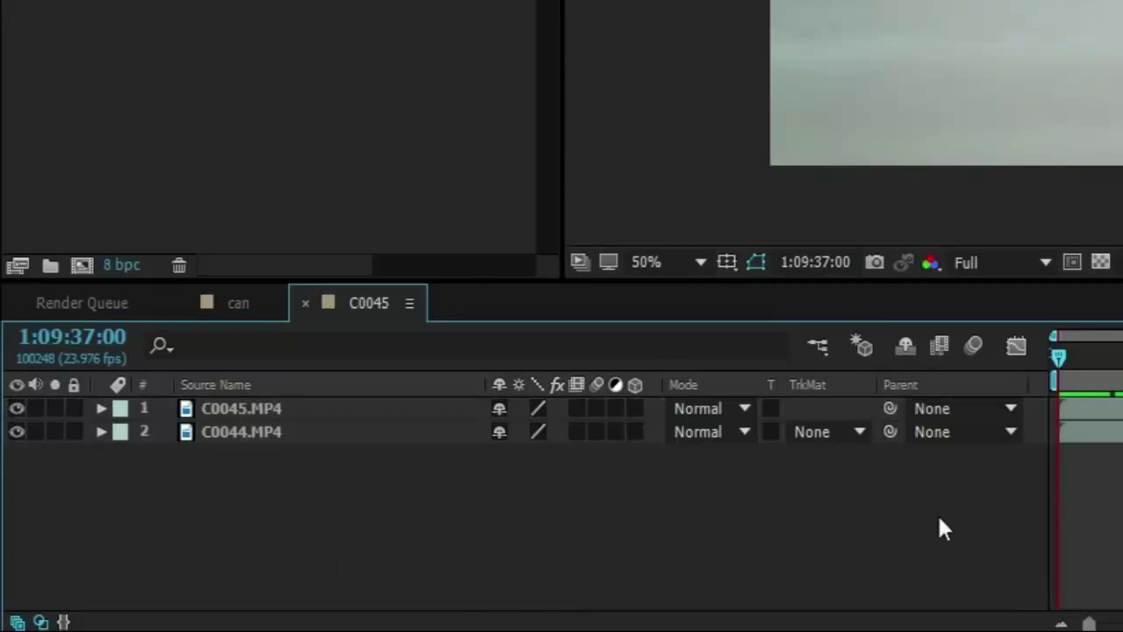
drag(1060, 346, 1122, 334)
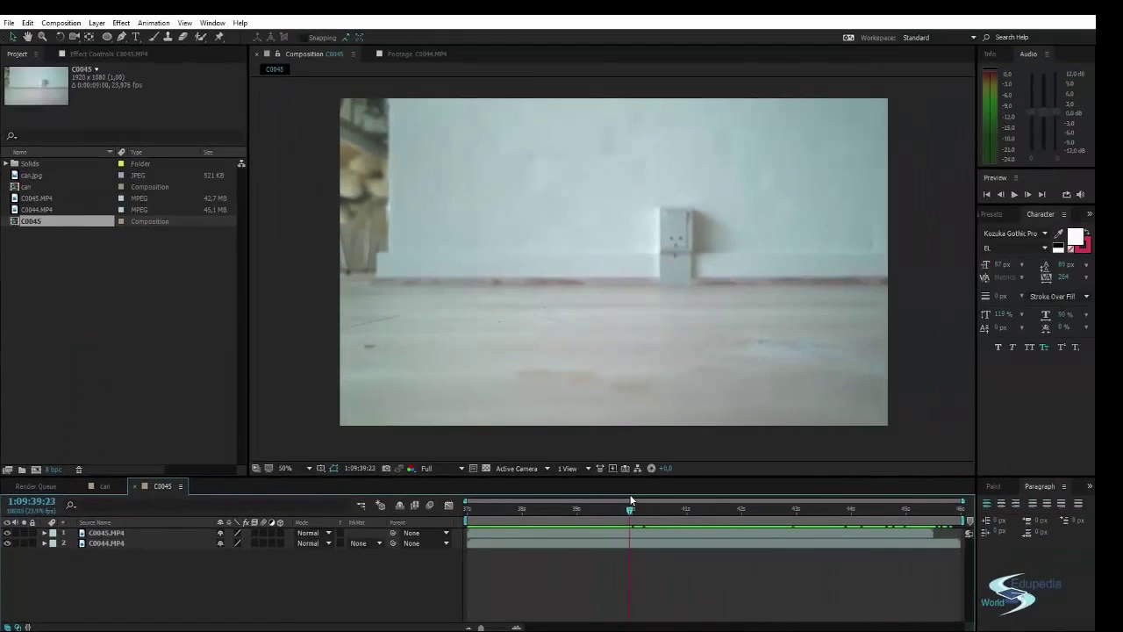
mouse_move(630, 500)
mouse_down()
mouse_move(925, 505)
mouse_move(475, 520)
mouse_move(466, 508)
mouse_move(650, 509)
mouse_up()
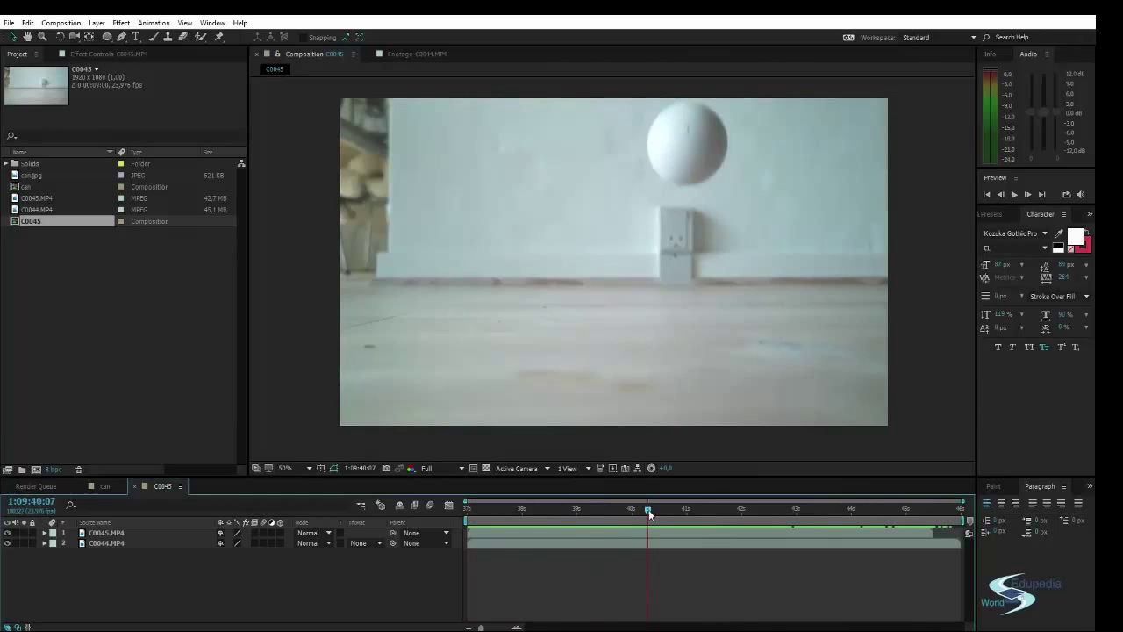
drag(649, 513, 748, 512)
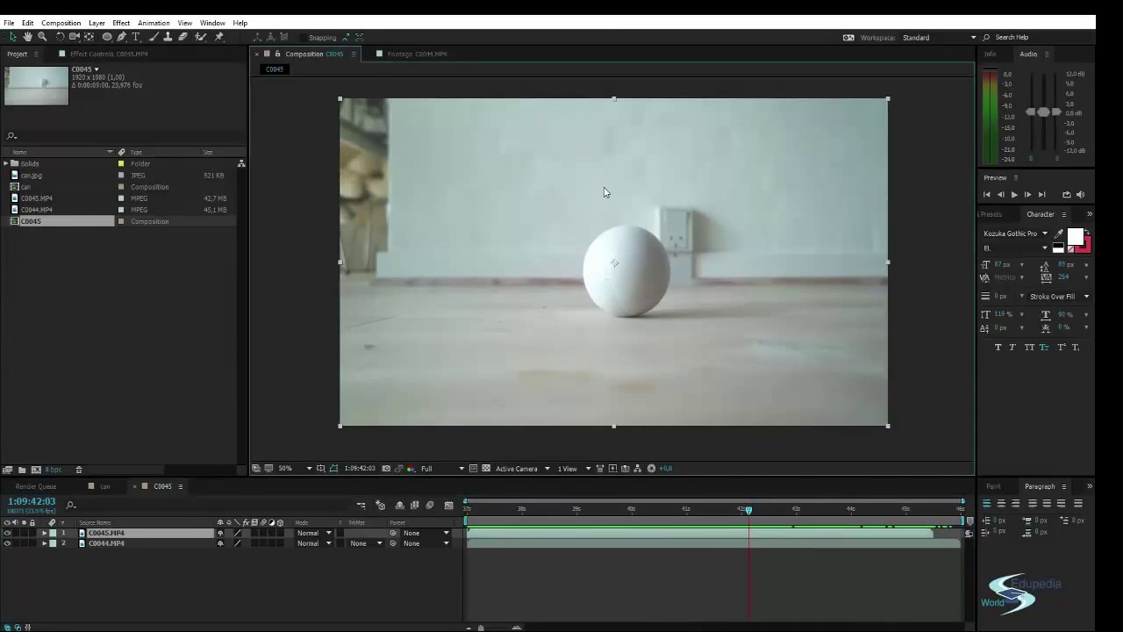
- Draw a rectangular mask on the C0045.MP4 layer around the white ball, from just left of it past the frame's right edge
click(107, 36)
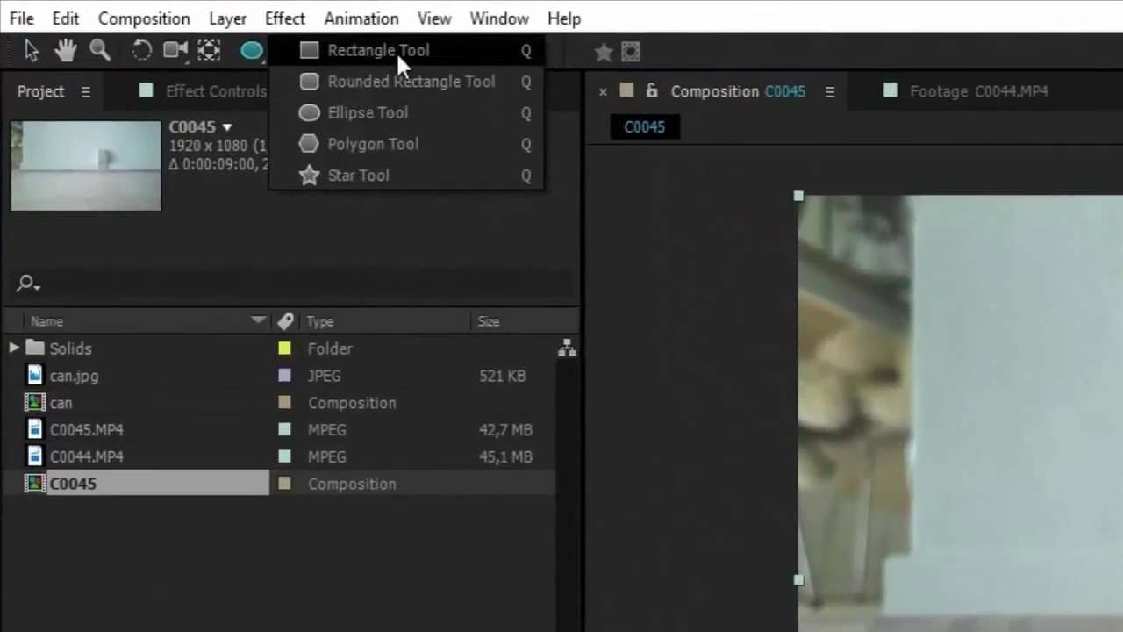
click(396, 51)
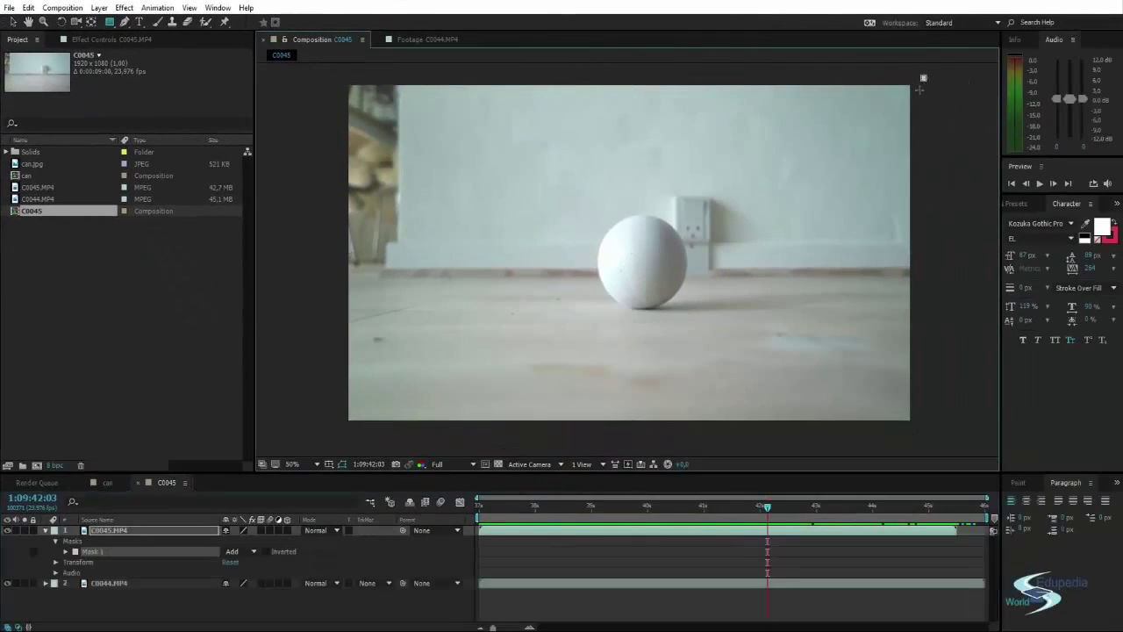
drag(919, 87, 587, 449)
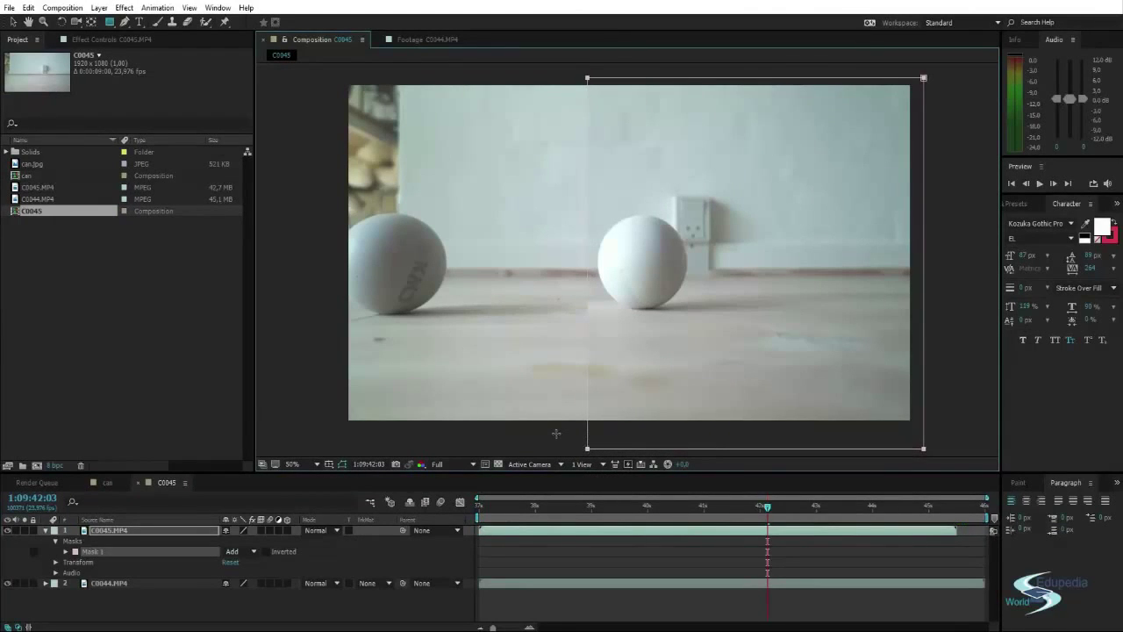
key(v)
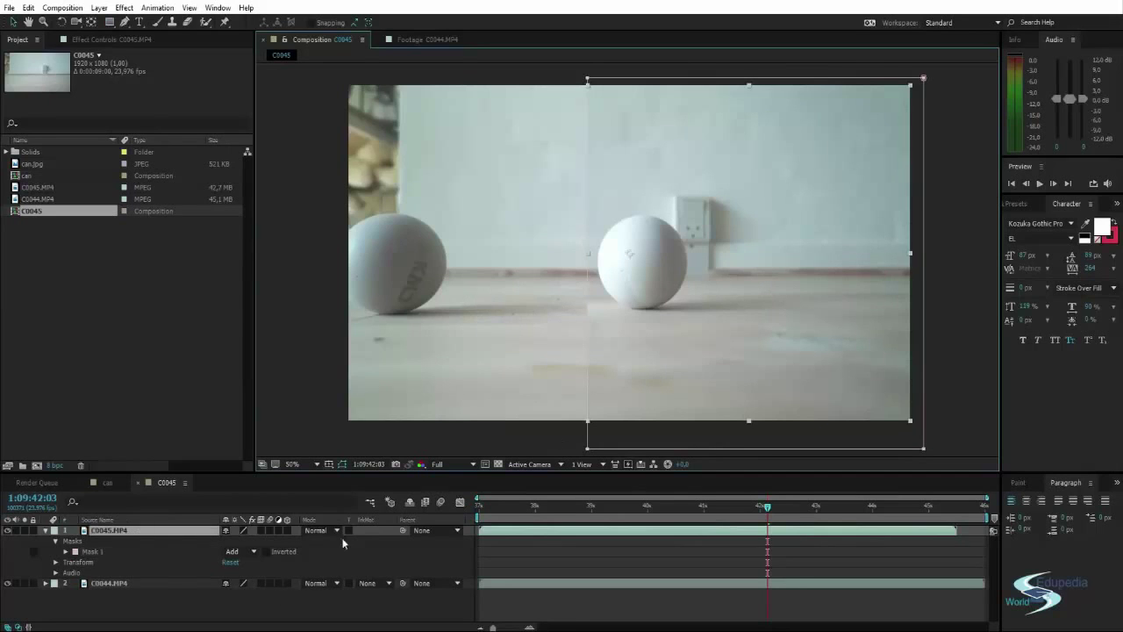
click(276, 601)
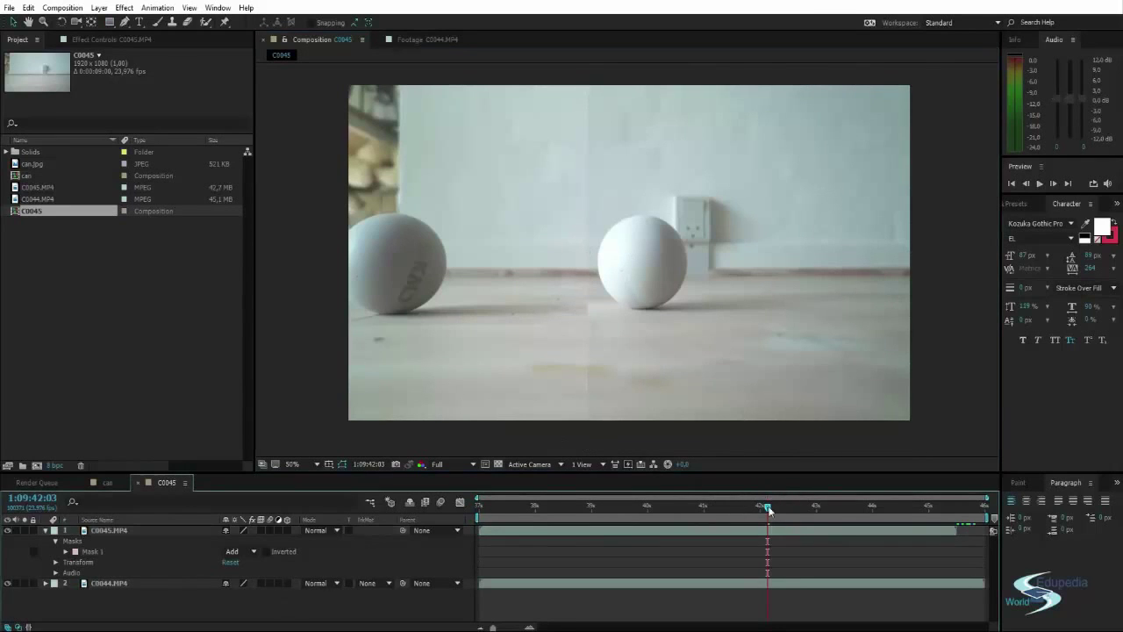
- Preview the masked composite from its start and inspect the area around the mask seam at 1:09:40:07
drag(769, 508, 622, 506)
drag(508, 496, 487, 498)
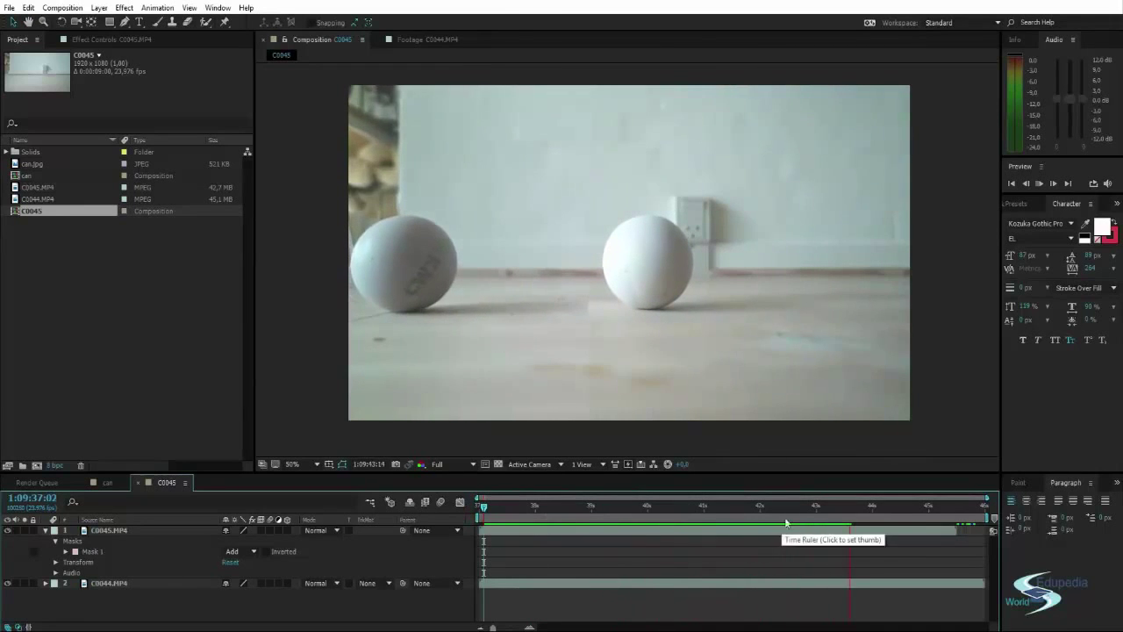
drag(809, 507, 663, 505)
scroll(589, 232, up, 6)
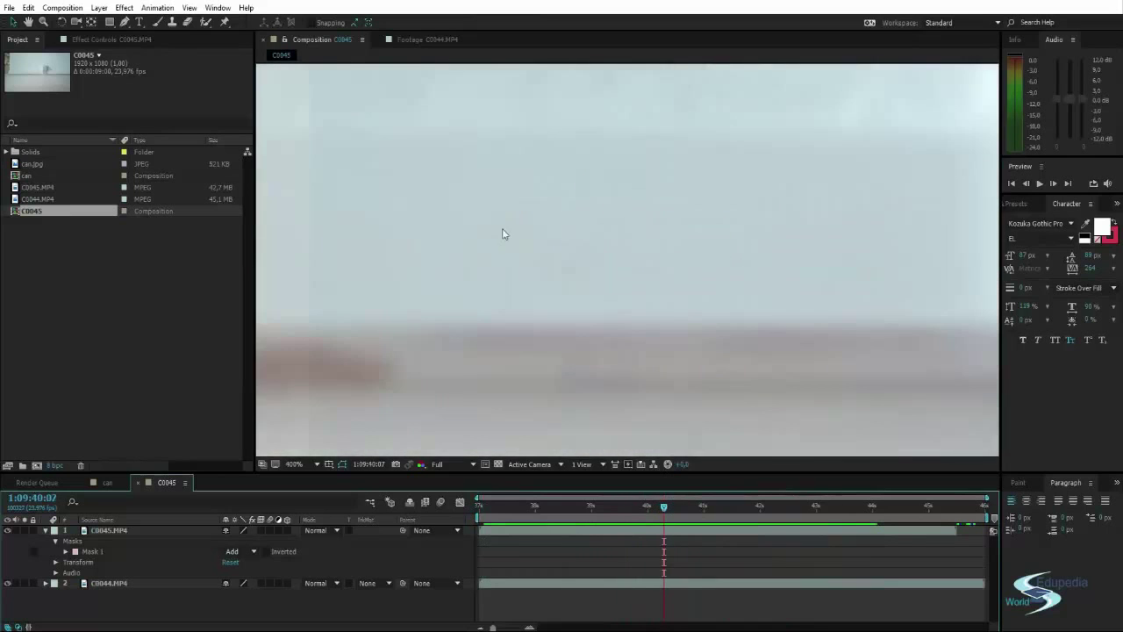
scroll(509, 246, down, 6)
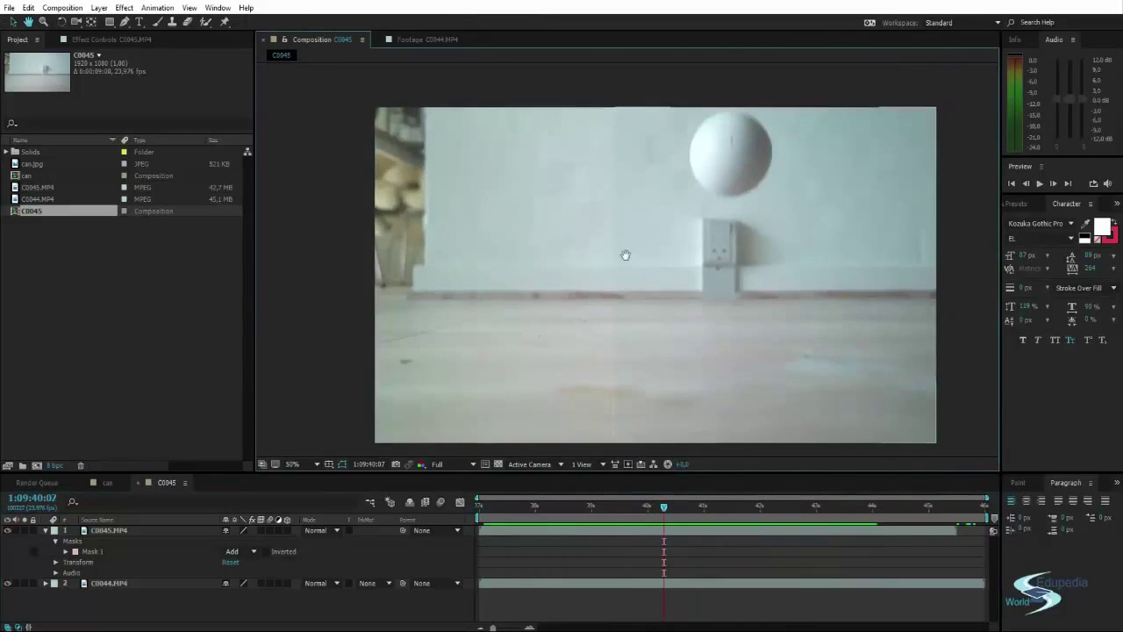
- Move the current time to 1:09:40:11 and examine the mask seam between the two balls, especially at the ball's shadow
mouse_move(665, 506)
mouse_down()
mouse_move(900, 525)
mouse_move(661, 495)
mouse_move(647, 504)
mouse_move(670, 491)
mouse_up()
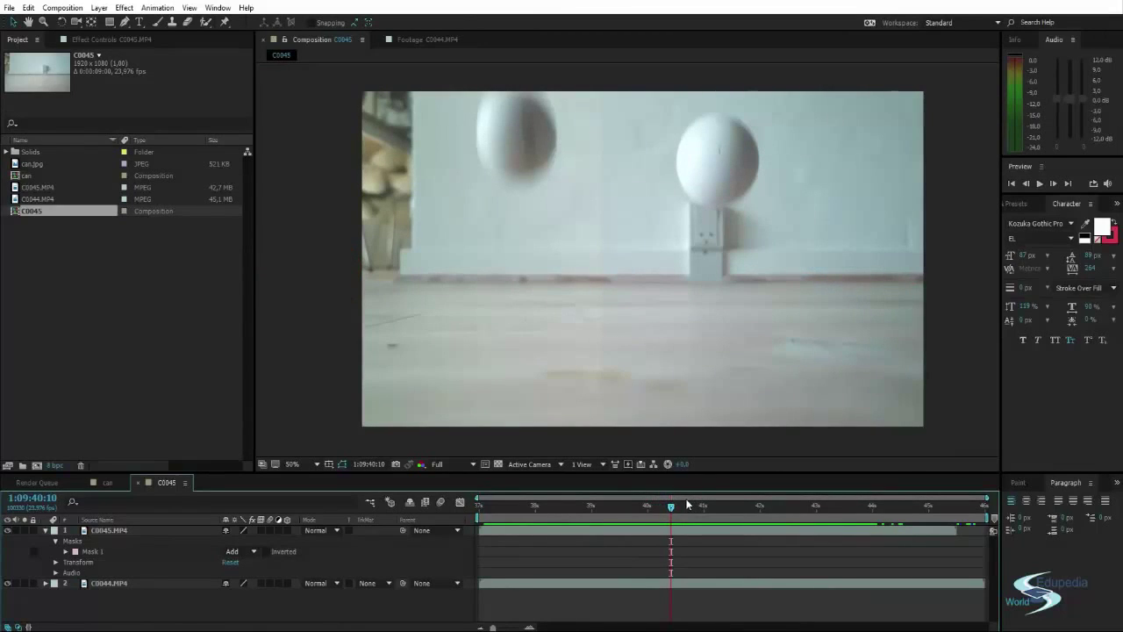
key(Page_Down)
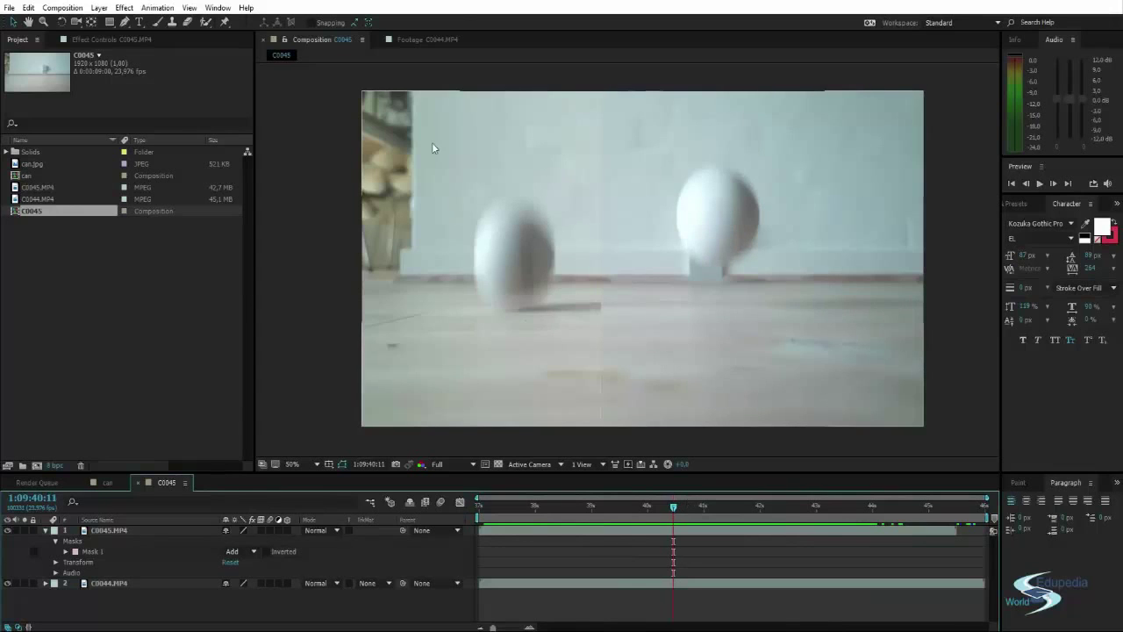
scroll(567, 309, up, 4)
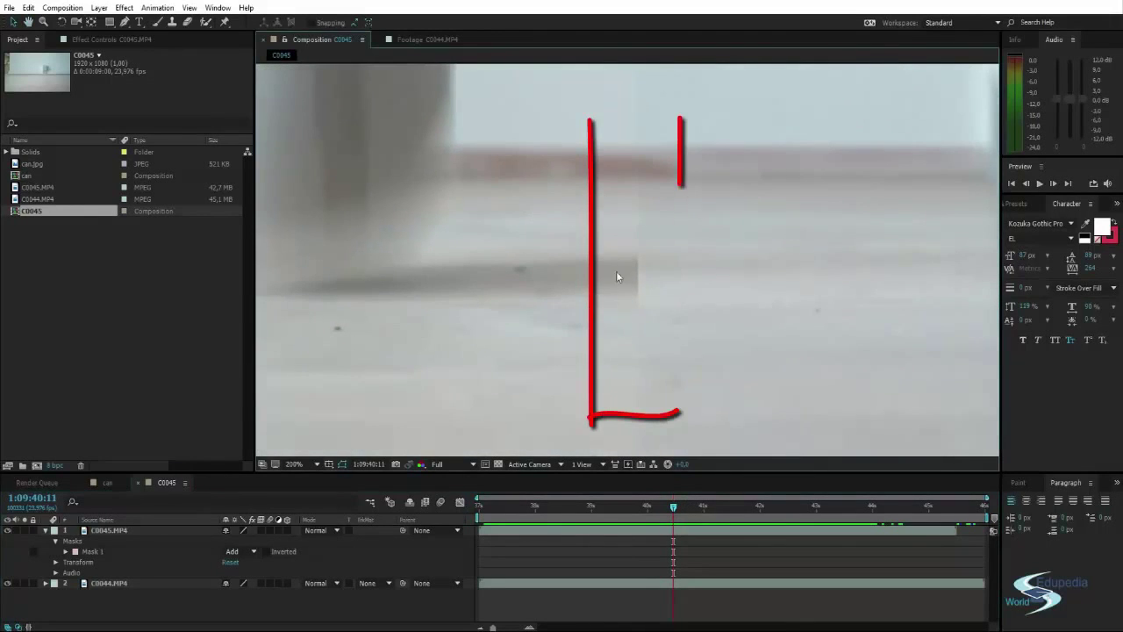
scroll(637, 283, down, 4)
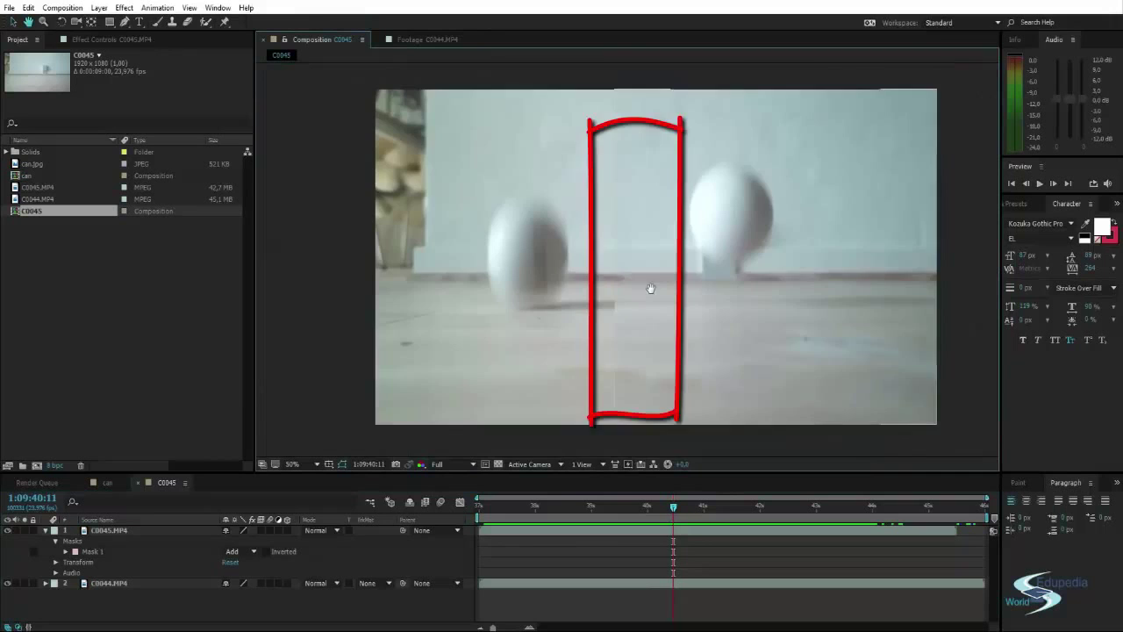
mouse_move(639, 296)
mouse_down()
mouse_move(663, 294)
mouse_move(648, 297)
mouse_move(655, 285)
mouse_up()
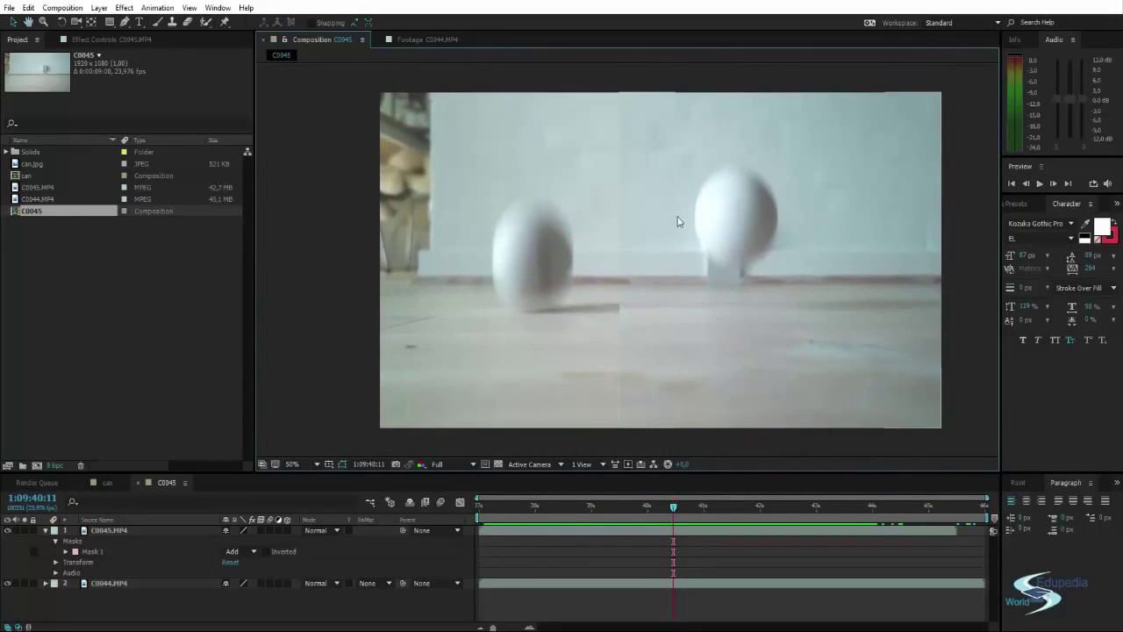
drag(710, 233, 681, 241)
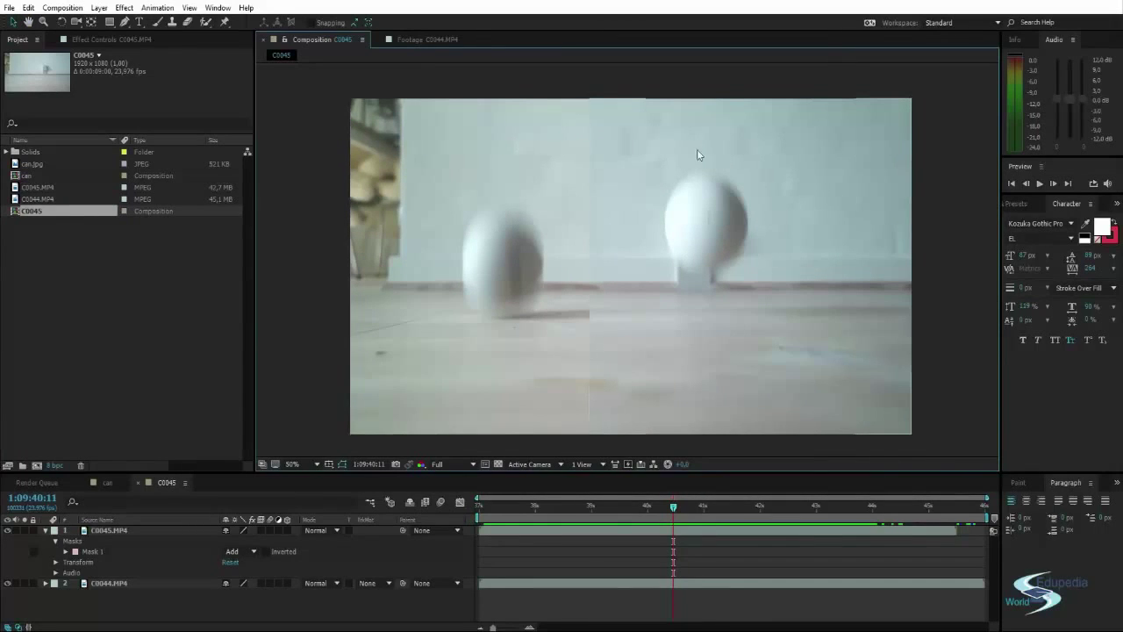
- Search the effects for "curves" and apply the Curves effect to the C0045.MP4 layer
click(1016, 204)
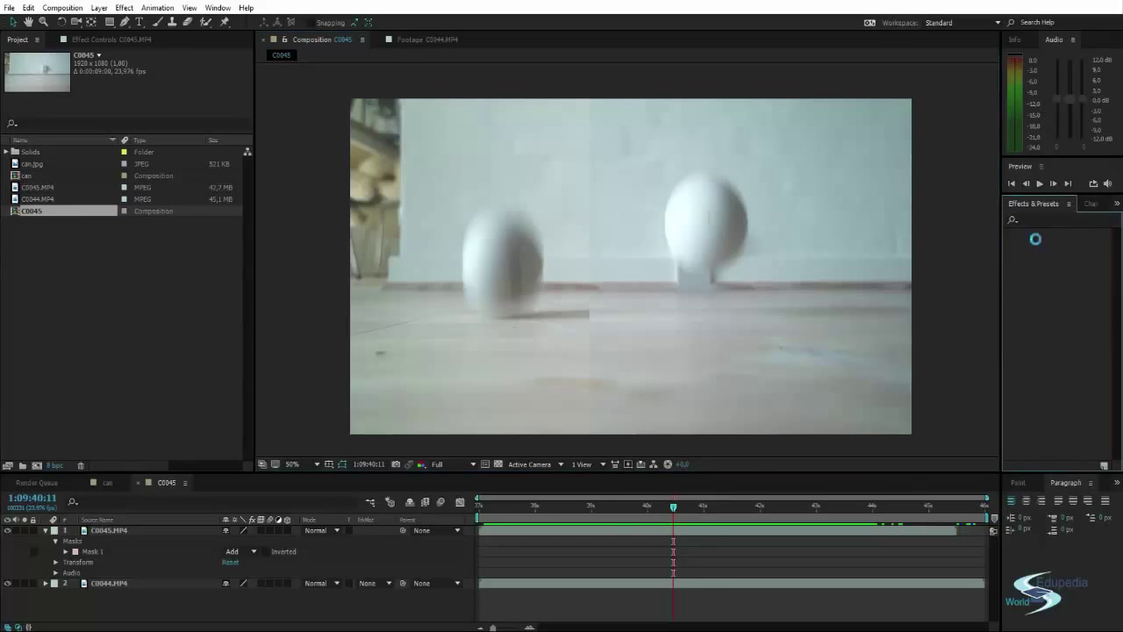
click(1041, 218)
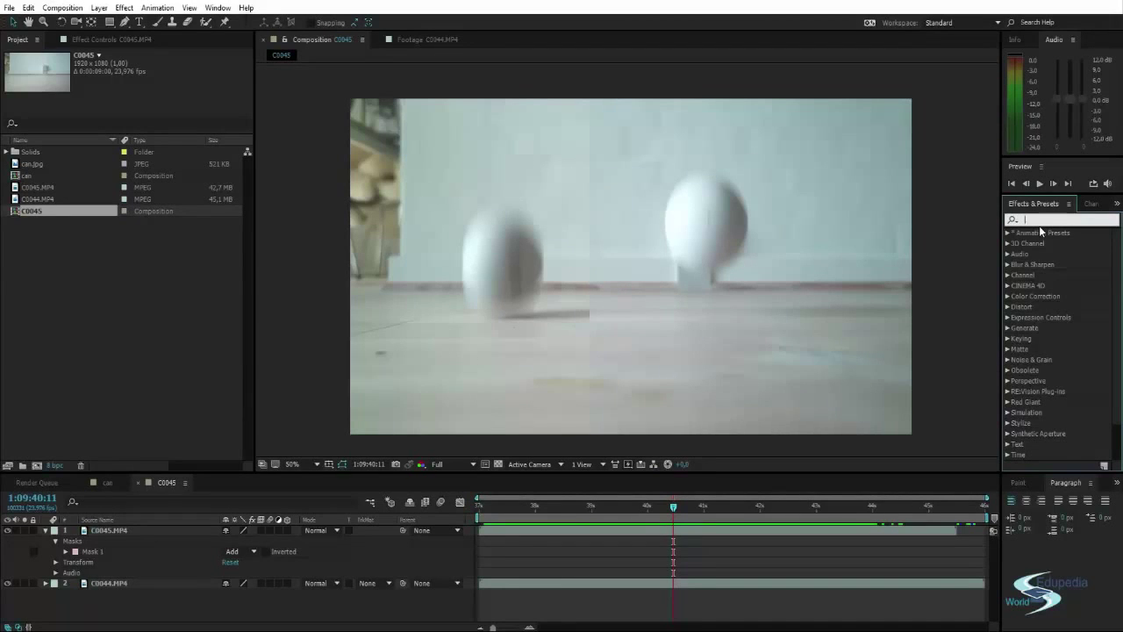
text(curves)
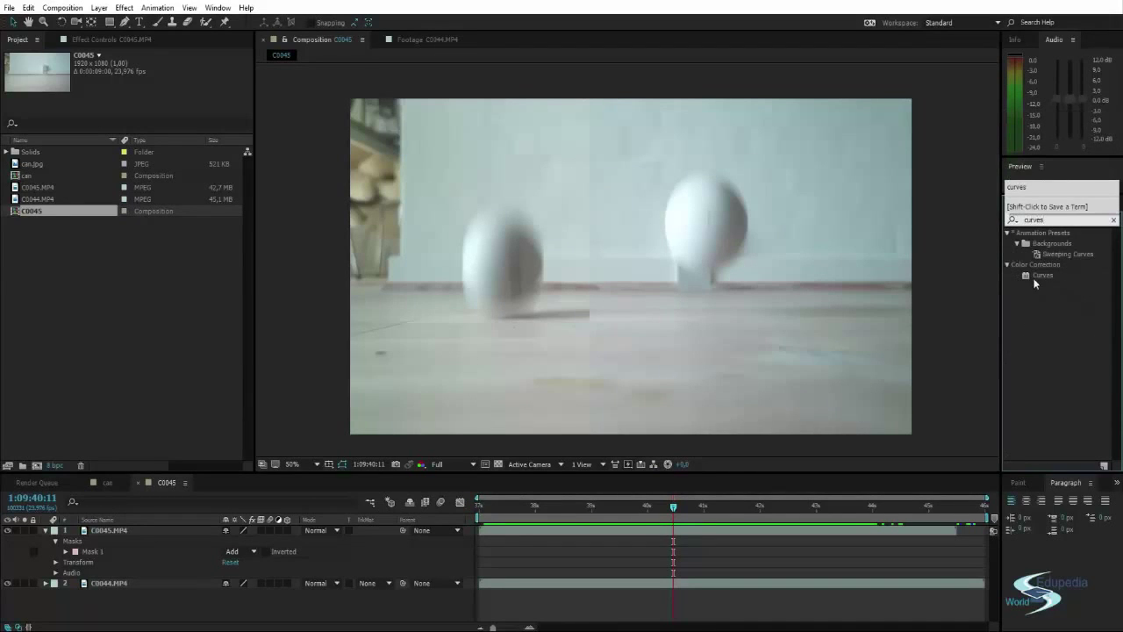
drag(1042, 276, 715, 262)
- Raise the midpoint of the Red channel in C0045.MP4's Curves effect slightly, checking the colour match along the wall seam
click(163, 77)
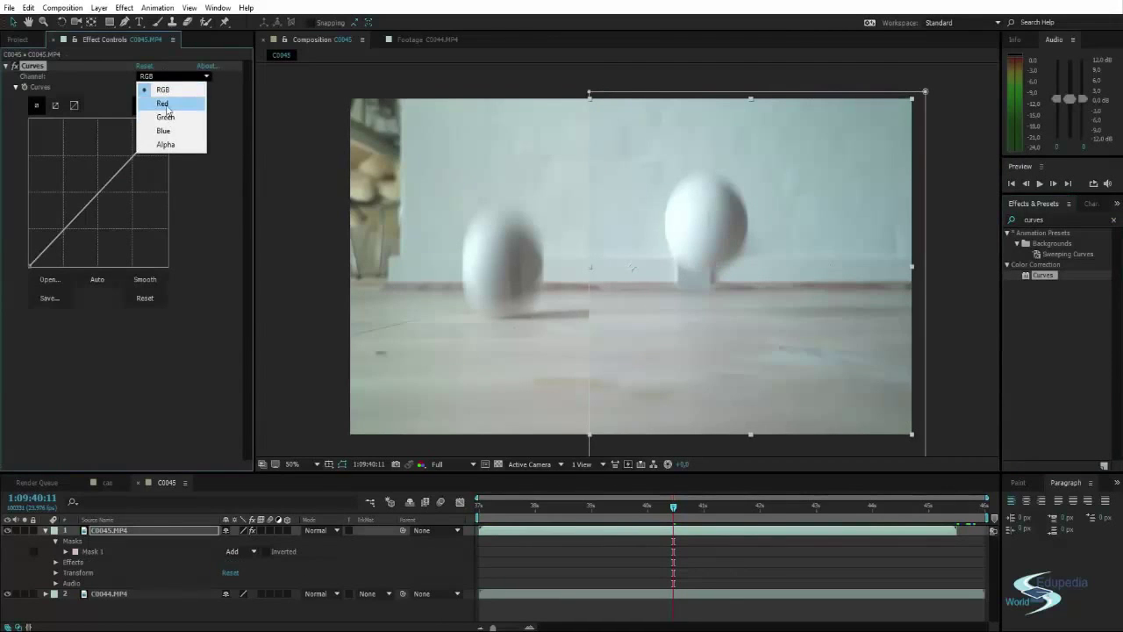
click(167, 106)
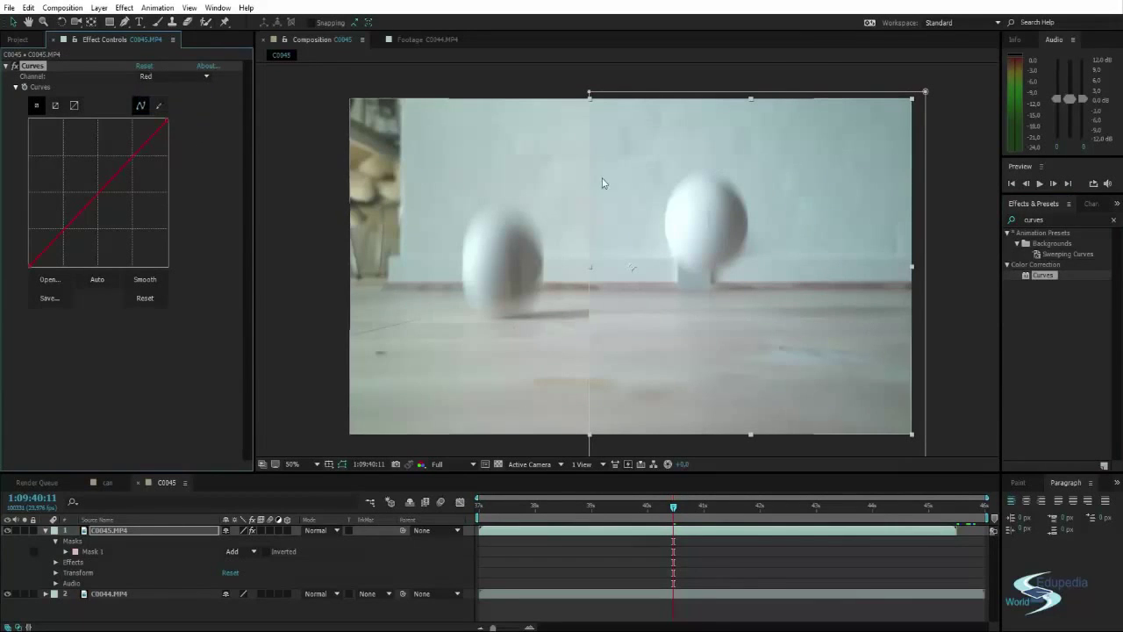
key(period)
key(period)
drag(507, 192, 680, 326)
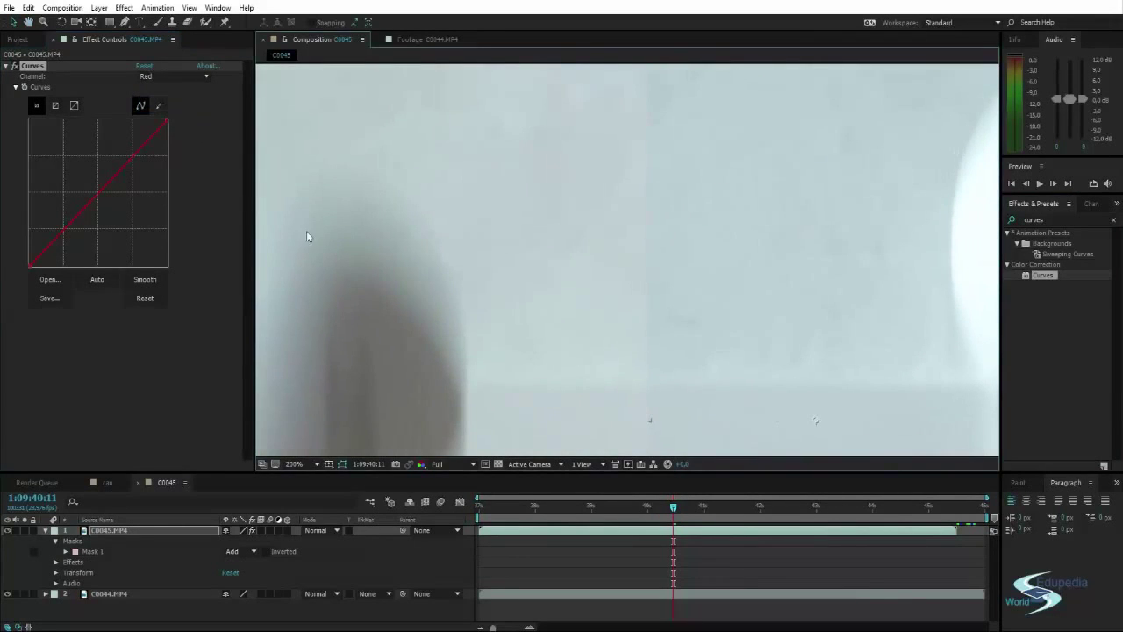
click(99, 192)
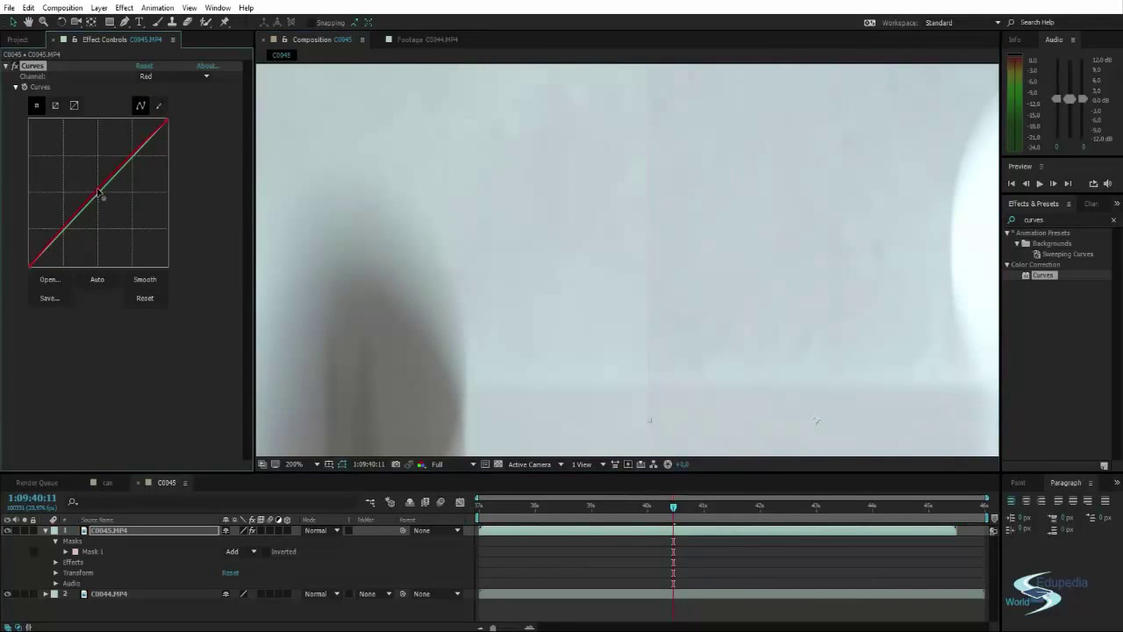
scroll(530, 221, down, 2)
scroll(530, 221, up, 1)
- Lower the Blue curve's midpoint slightly and raise the Green curve's midpoint slightly in the C0045.MP4 Curves effect
click(165, 79)
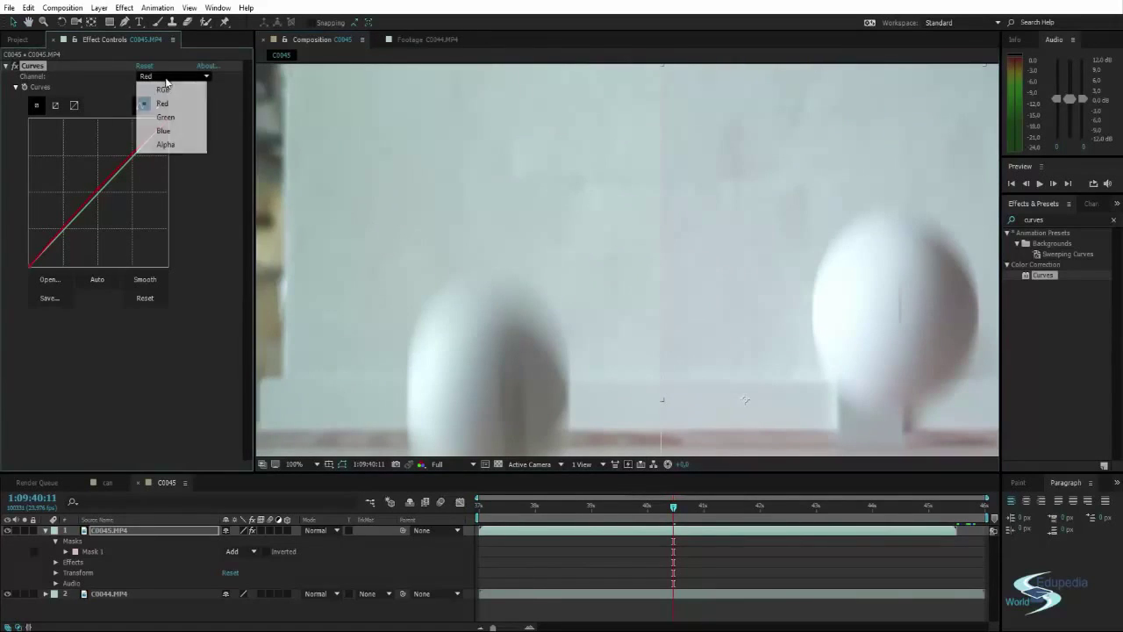
click(163, 130)
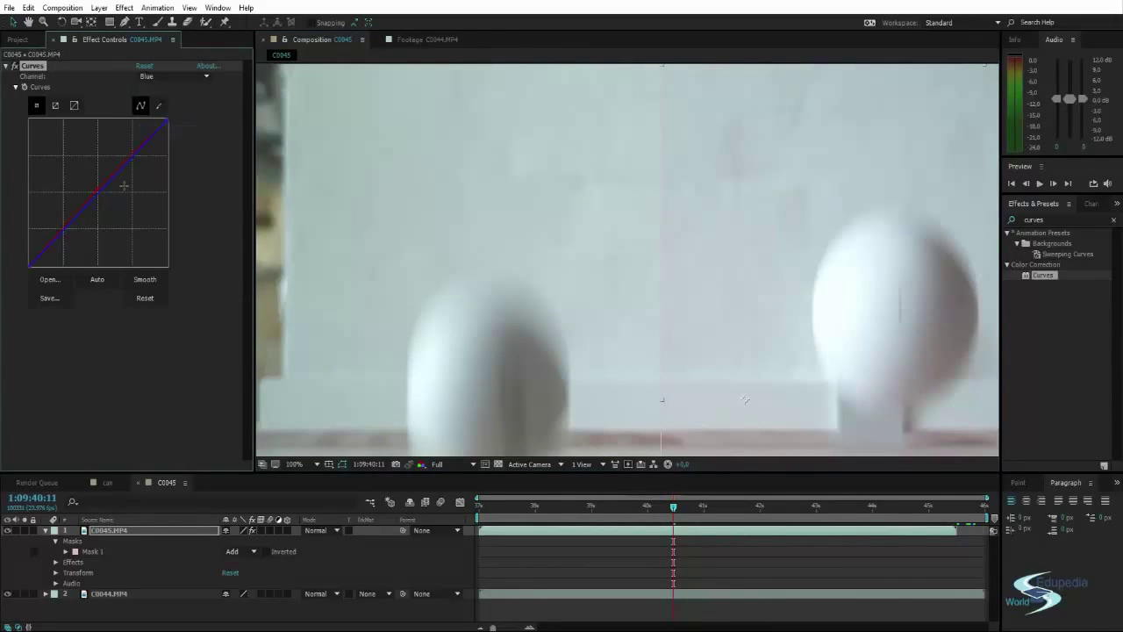
drag(102, 187, 102, 193)
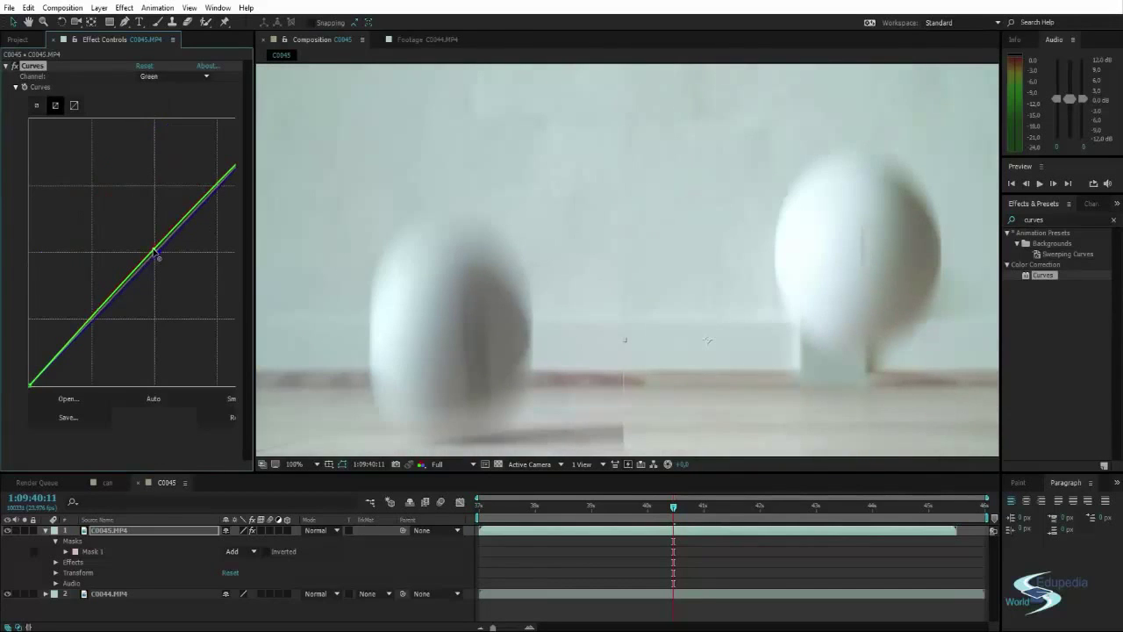
scroll(514, 213, down, 1)
drag(514, 213, 504, 190)
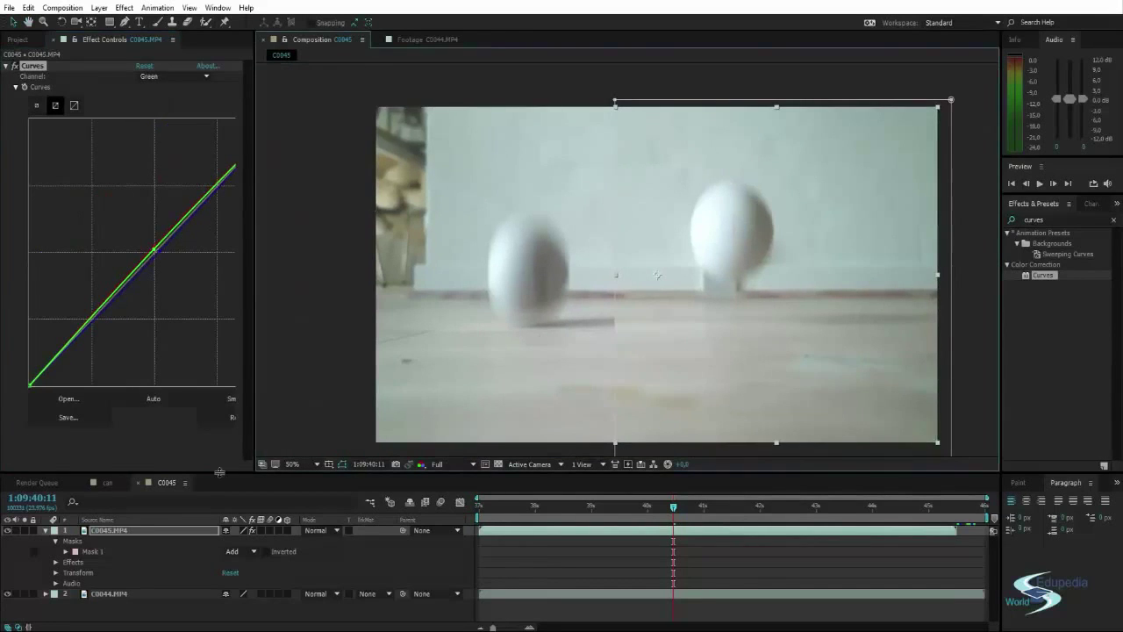
- Deselect the layers and switch the Curves effect off and back on to compare the colour match
click(293, 617)
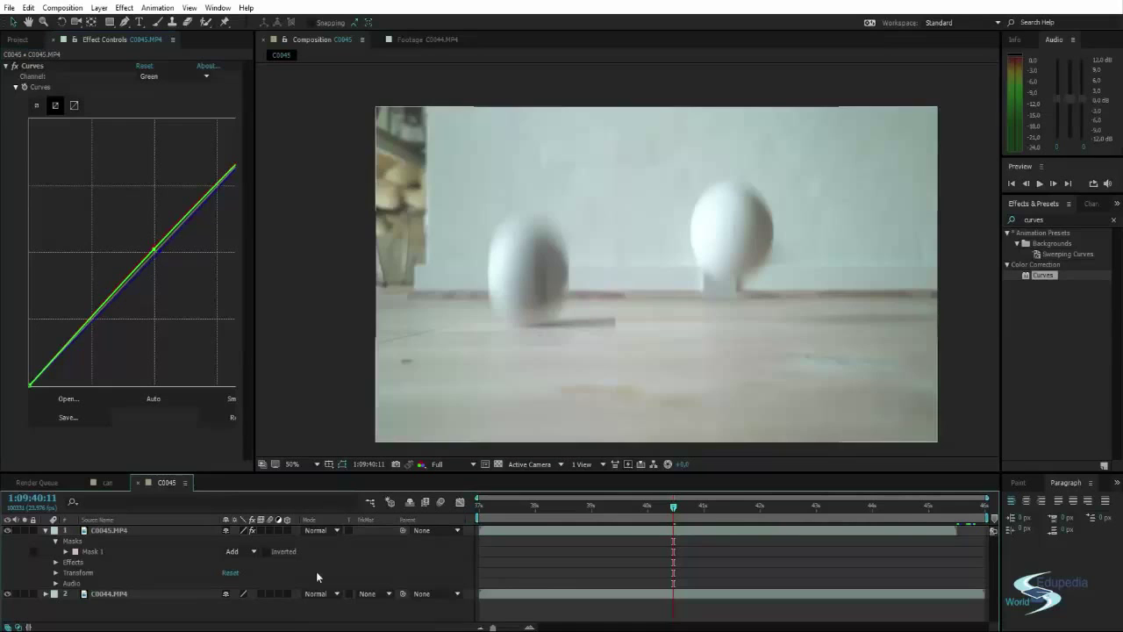
drag(633, 287, 635, 289)
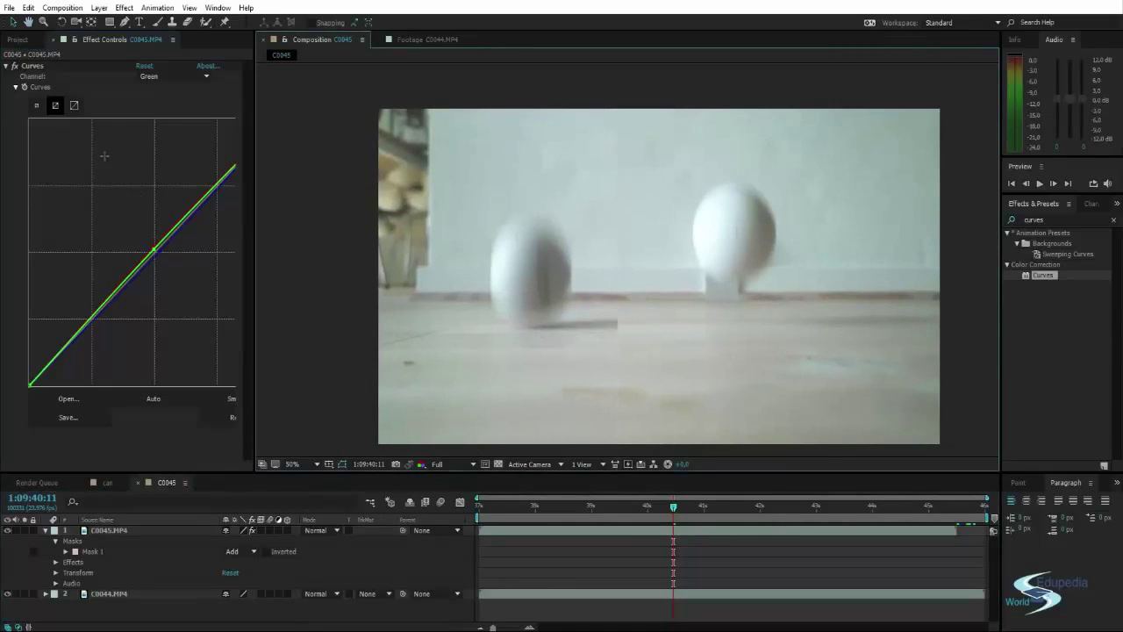
click(15, 70)
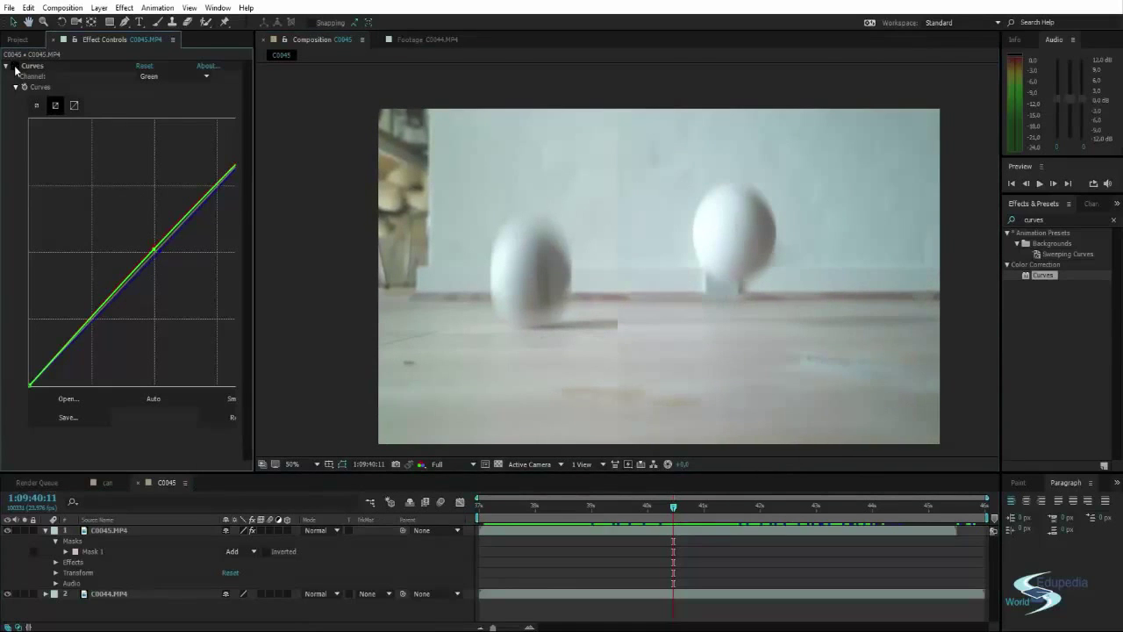
click(14, 67)
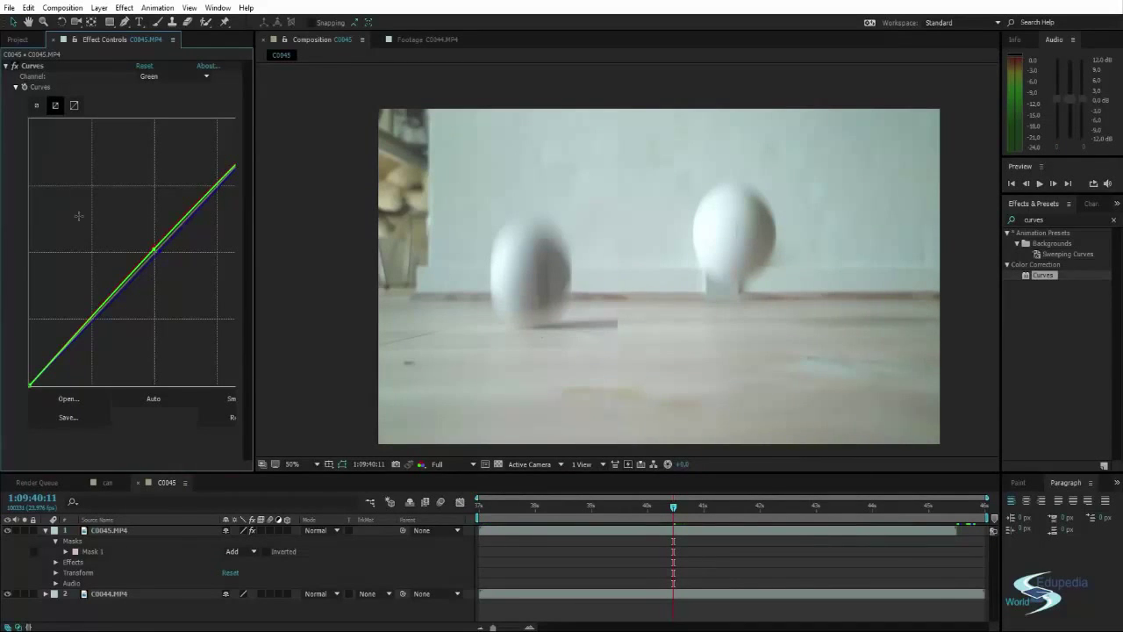
- Raise the midpoint of the RGB curve on C0045.MP4 slightly and deselect the layer to check the blend
click(151, 252)
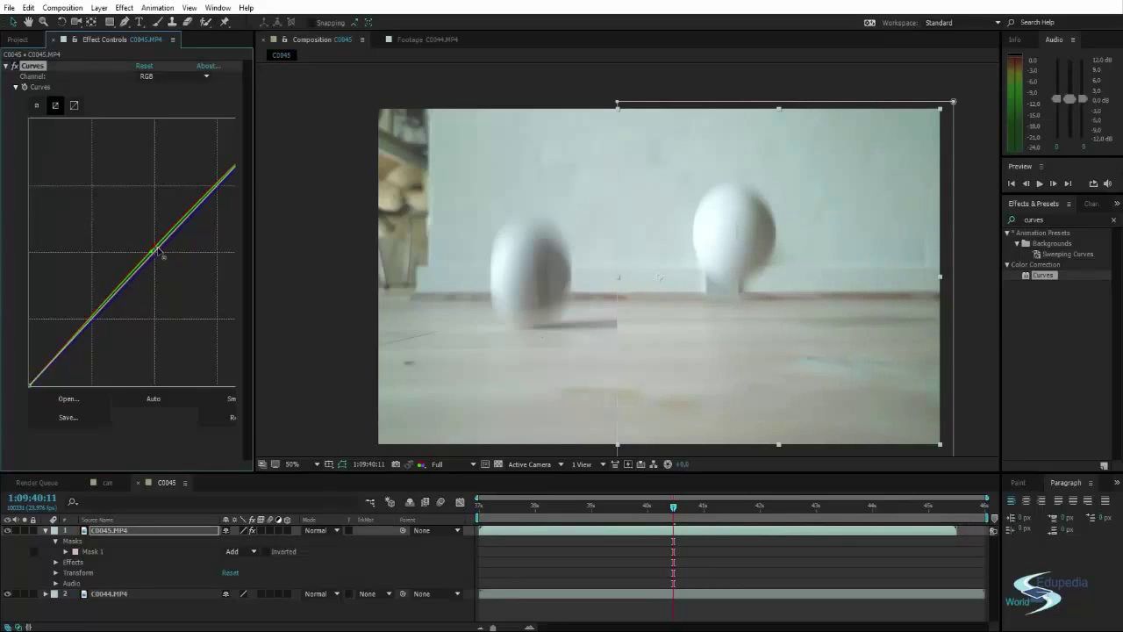
click(222, 609)
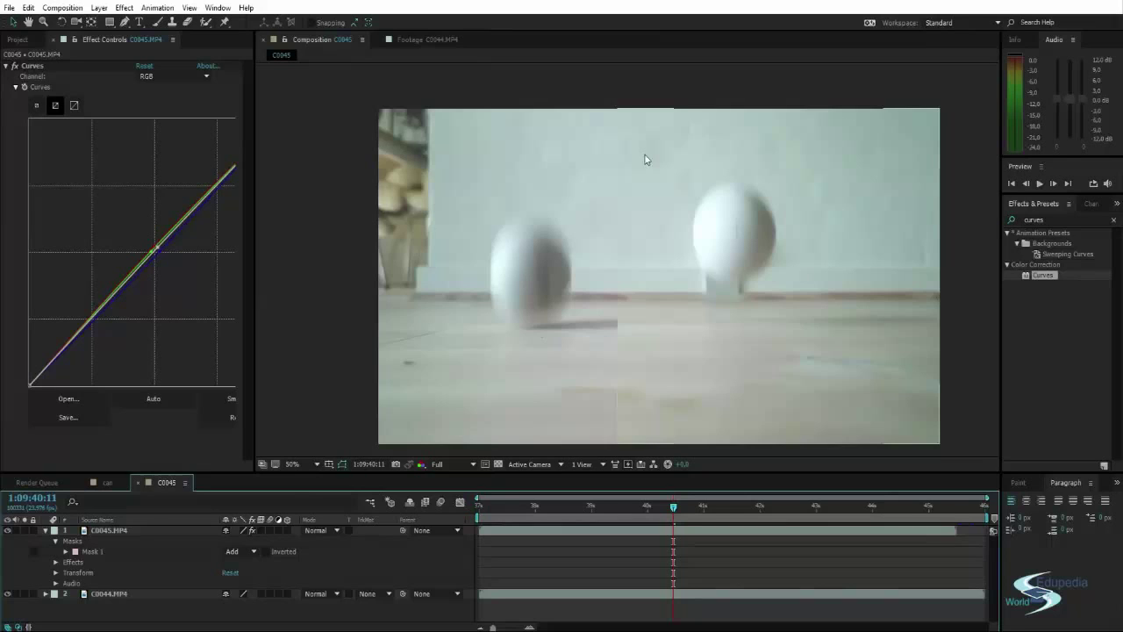
click(285, 214)
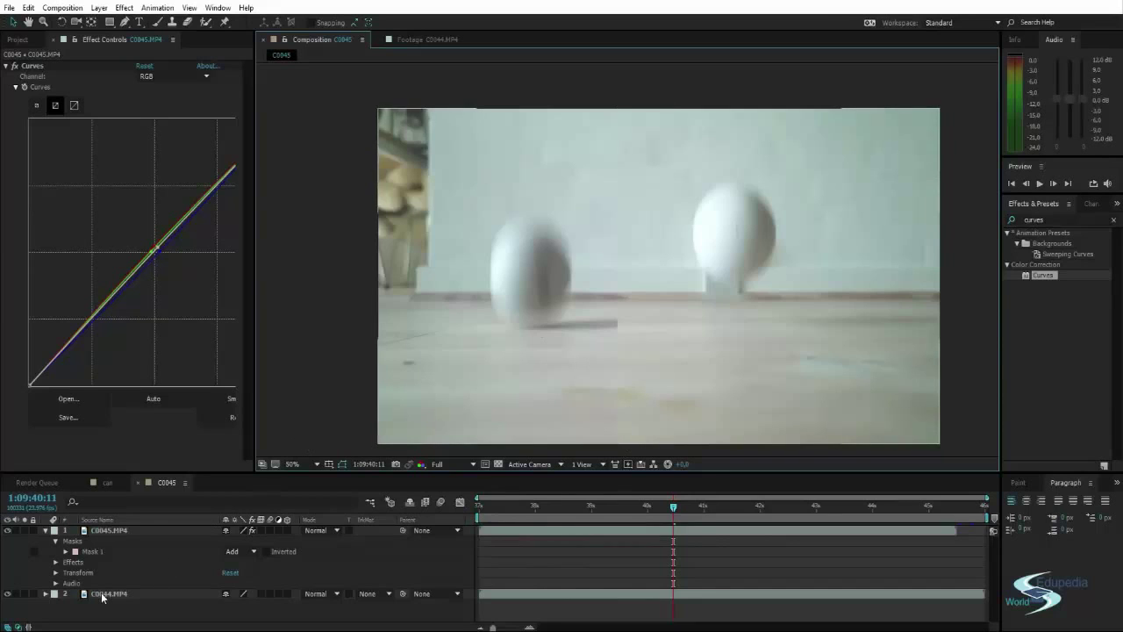
- Extend the upper edge of Mask 1 on the C0045.MP4 layer farther above the frame, and deselect the layer
click(92, 550)
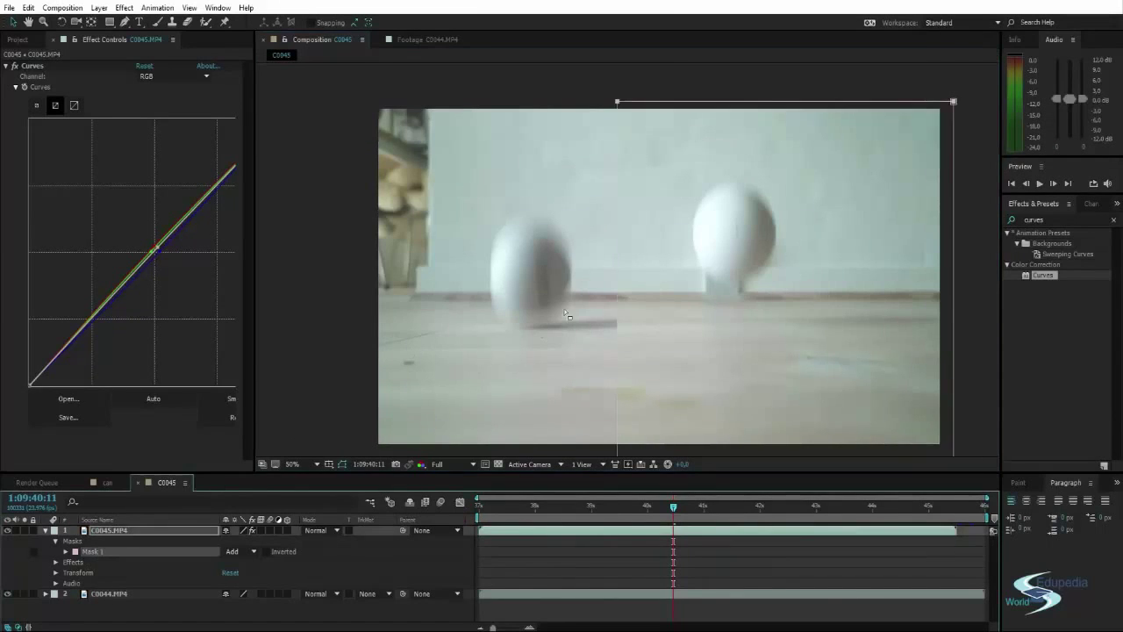
scroll(588, 279, down, 1)
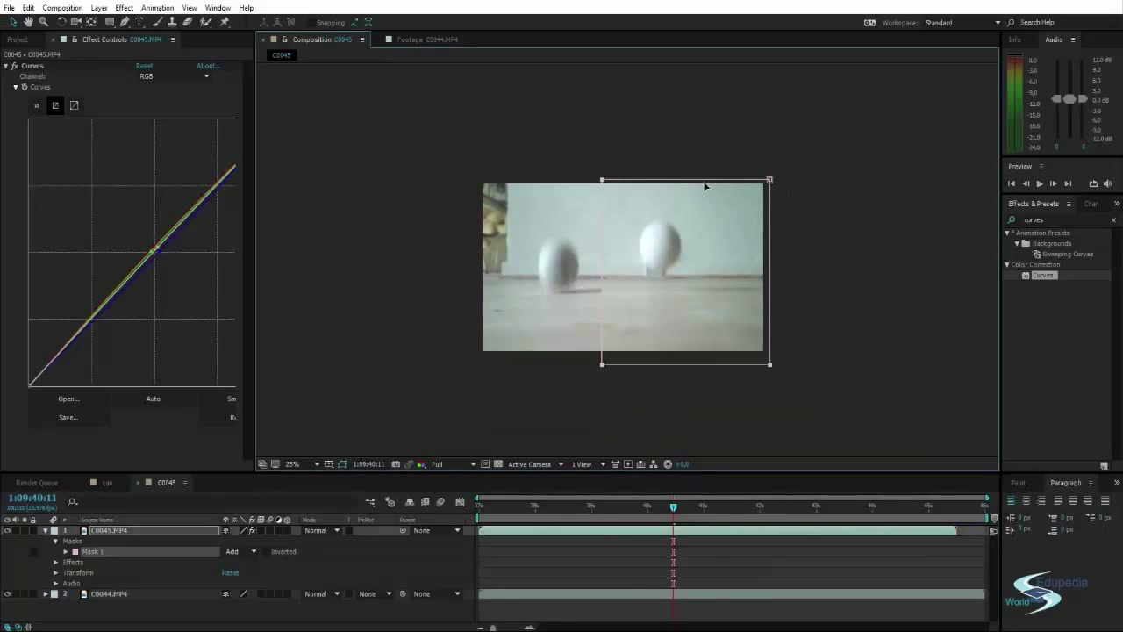
drag(704, 184, 704, 168)
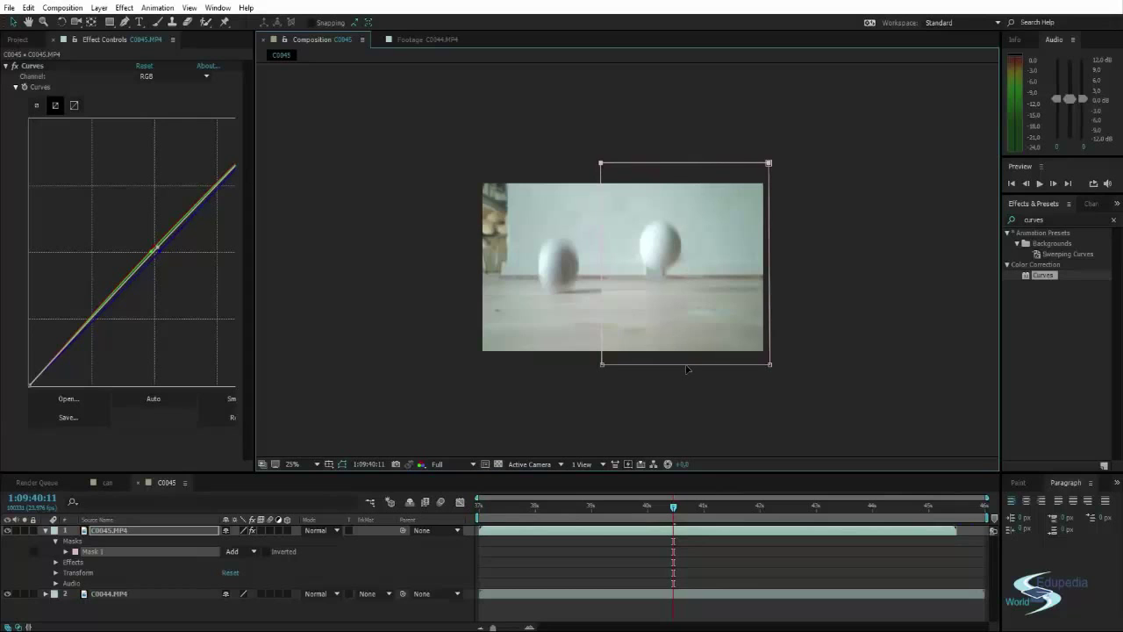
click(194, 605)
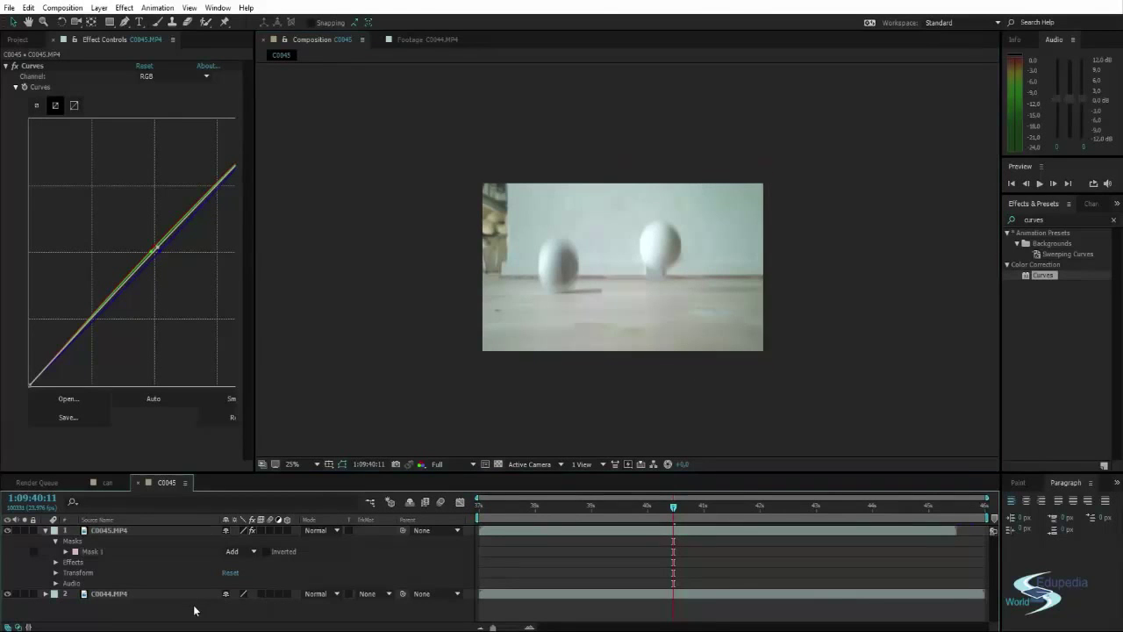
scroll(500, 328, up, 2)
drag(587, 334, 614, 312)
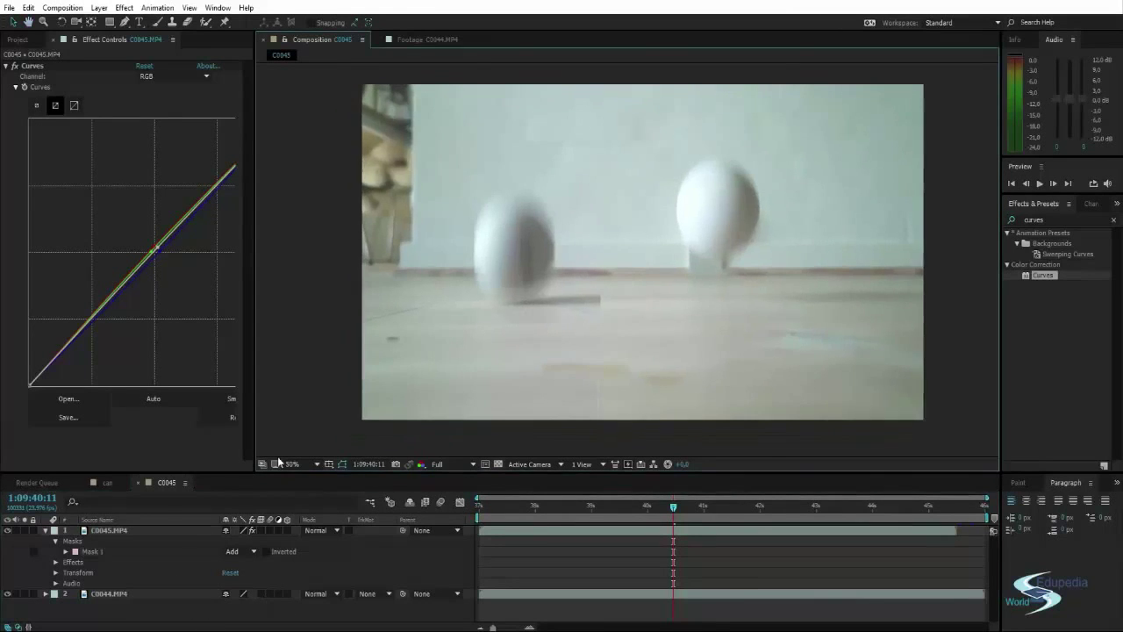
- Select the C0045.MP4 layer and reveal the properties of Mask 1
click(104, 529)
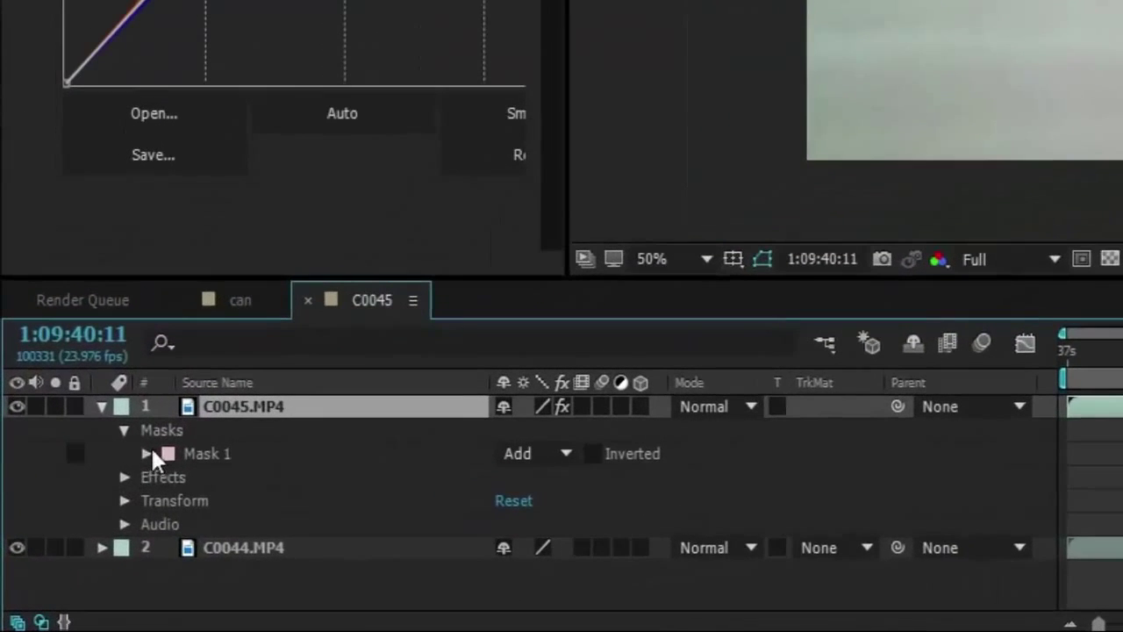
click(146, 452)
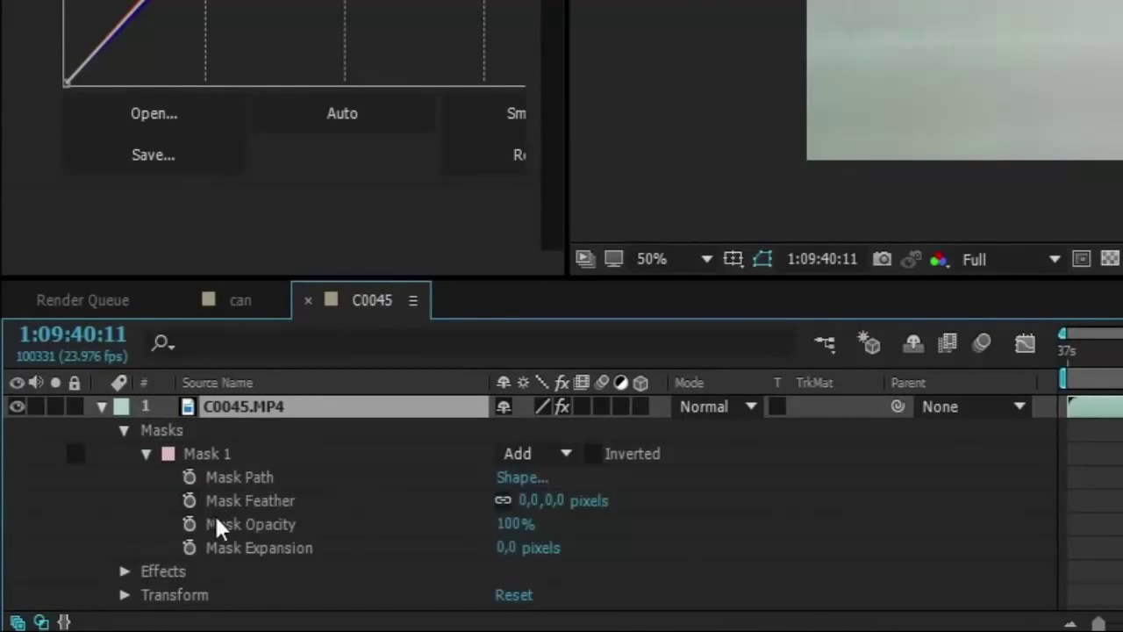
- Try changing the Mask Expansion value of Mask 1 and undo the change
click(252, 549)
drag(509, 548, 398, 473)
key(ctrl+z)
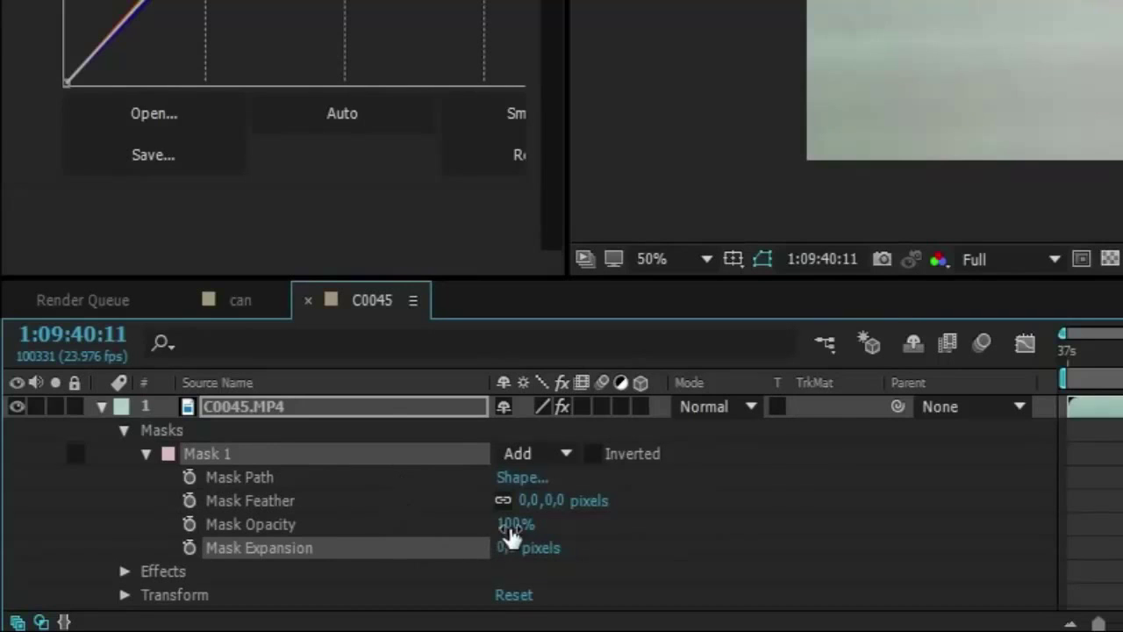
- Try changing the Mask Opacity of Mask 1 and the layer Opacity of C0045.MP4, restoring both to 100%
drag(511, 523, 652, 521)
click(251, 405)
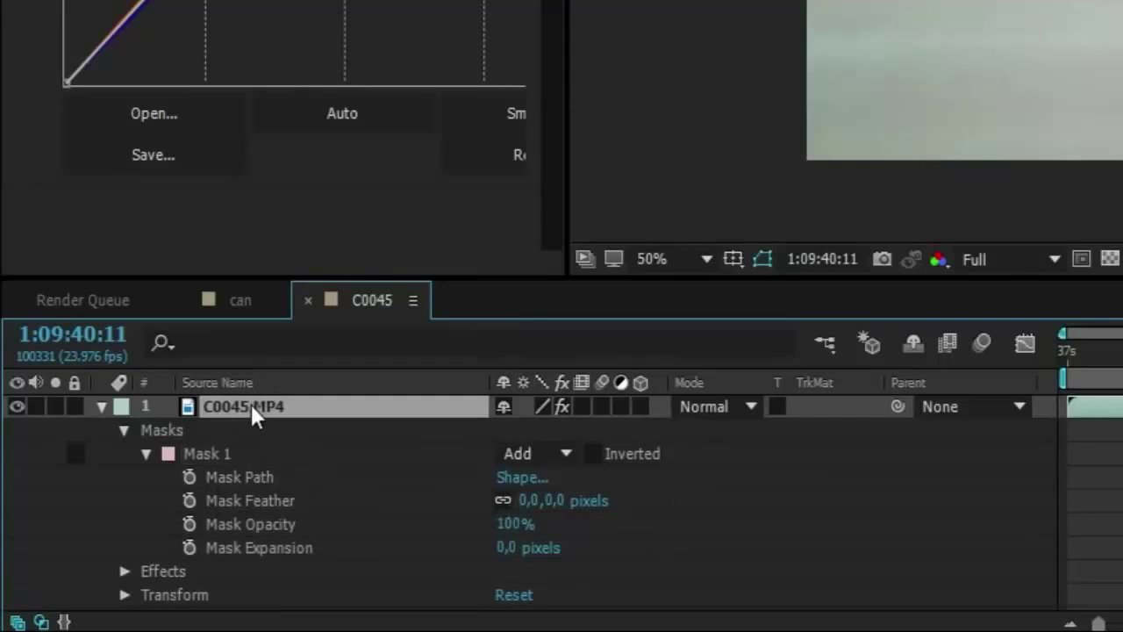
key(t)
drag(511, 438, 801, 467)
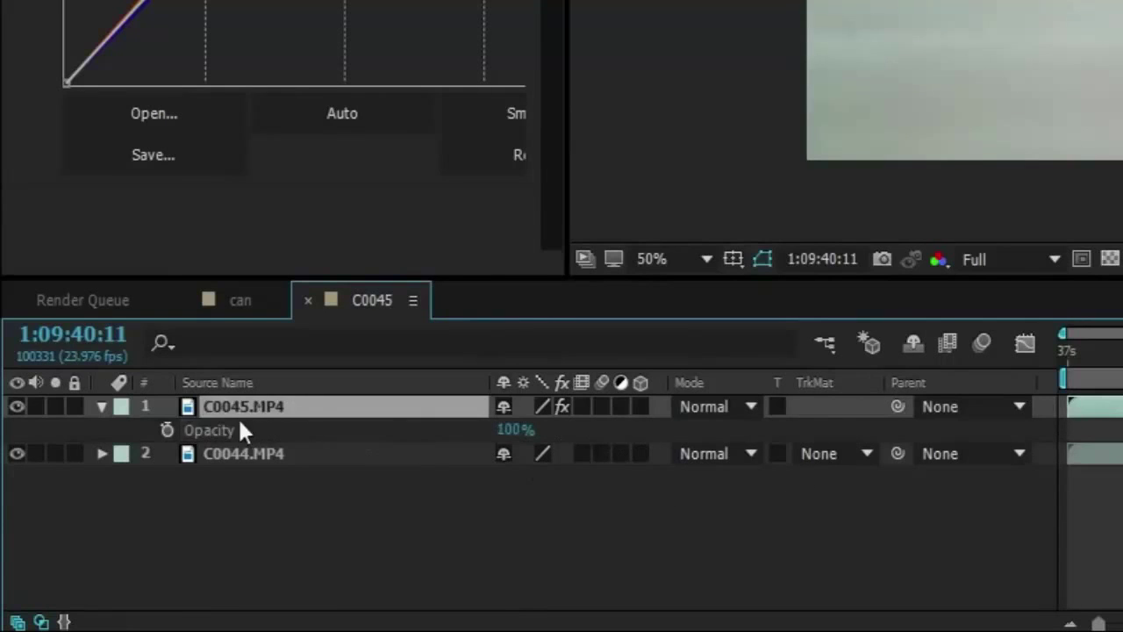
- Collapse the Transform group of C0045.MP4 and reveal the properties of Mask 1 again
click(102, 406)
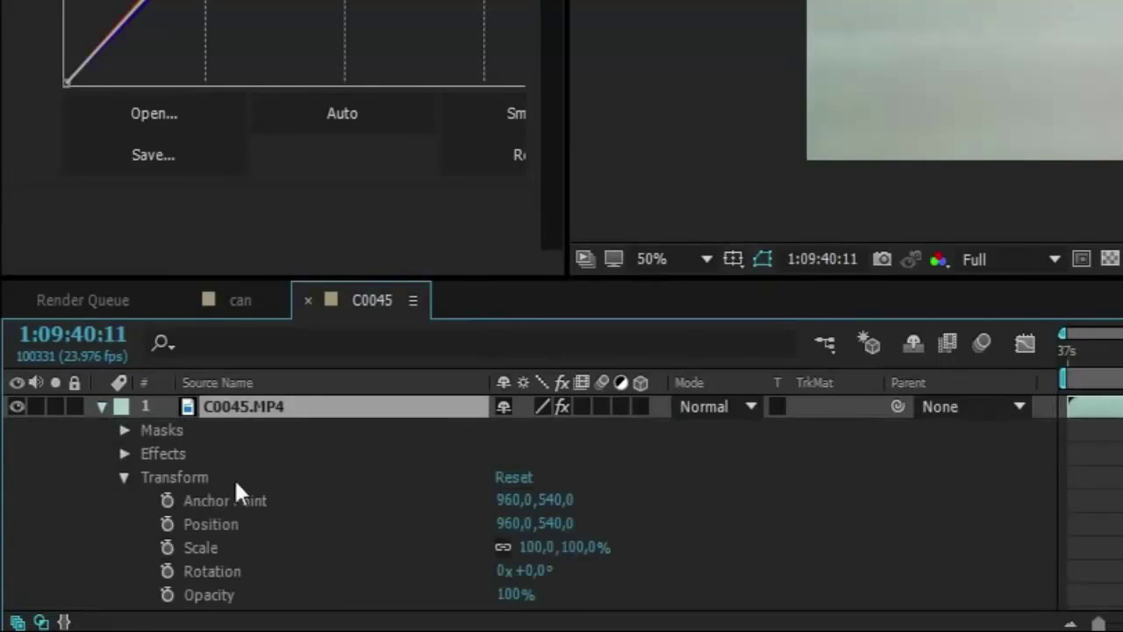
click(114, 473)
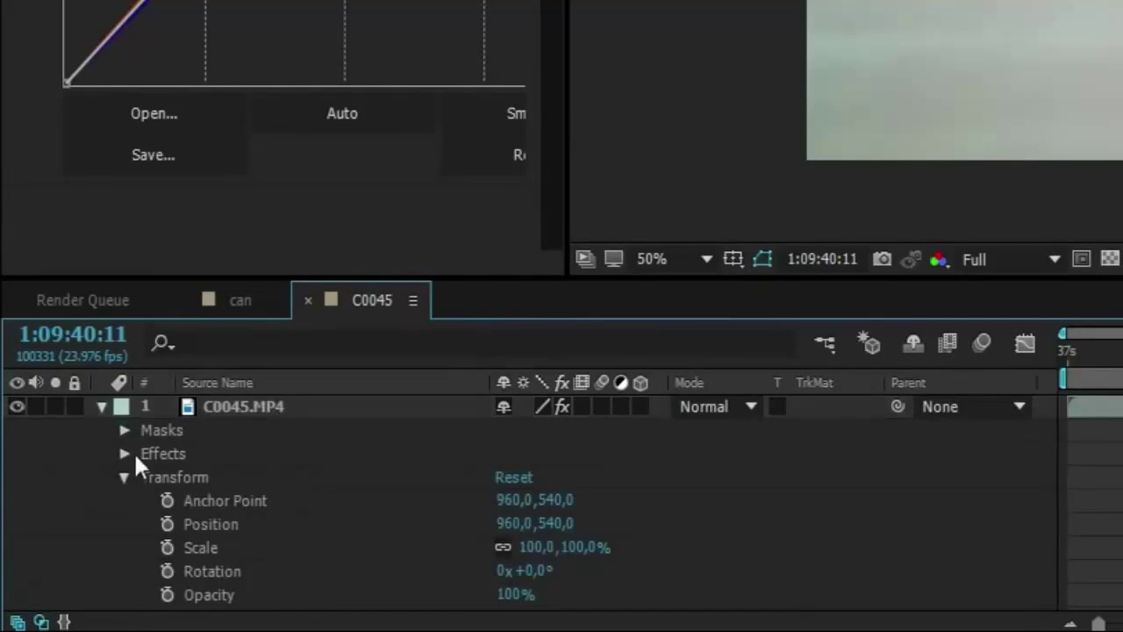
click(123, 476)
click(125, 430)
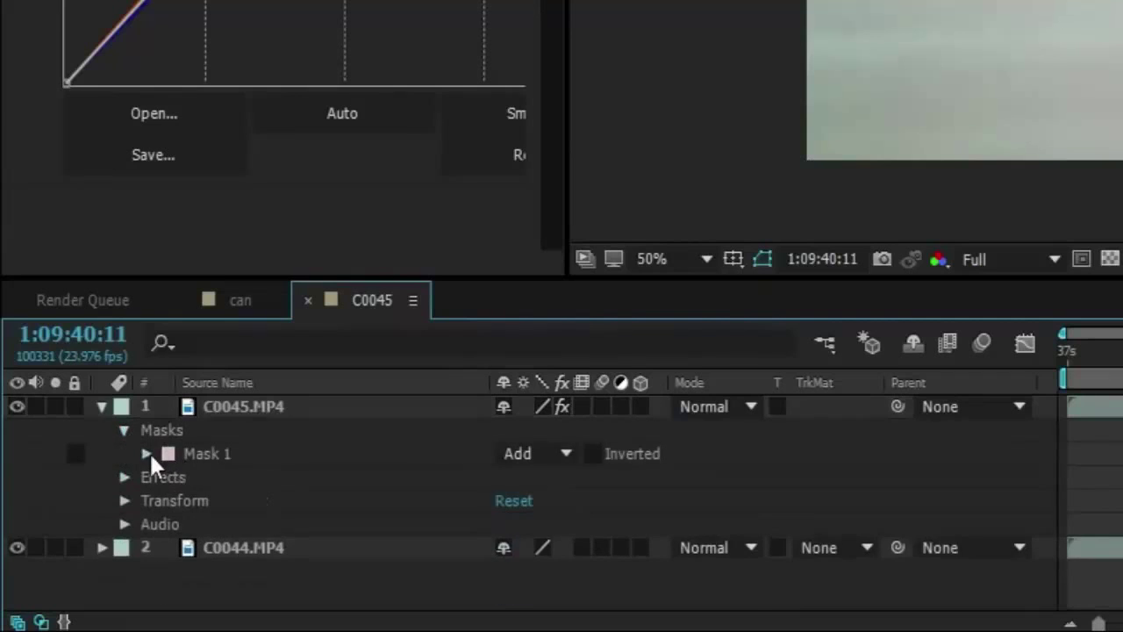
click(147, 454)
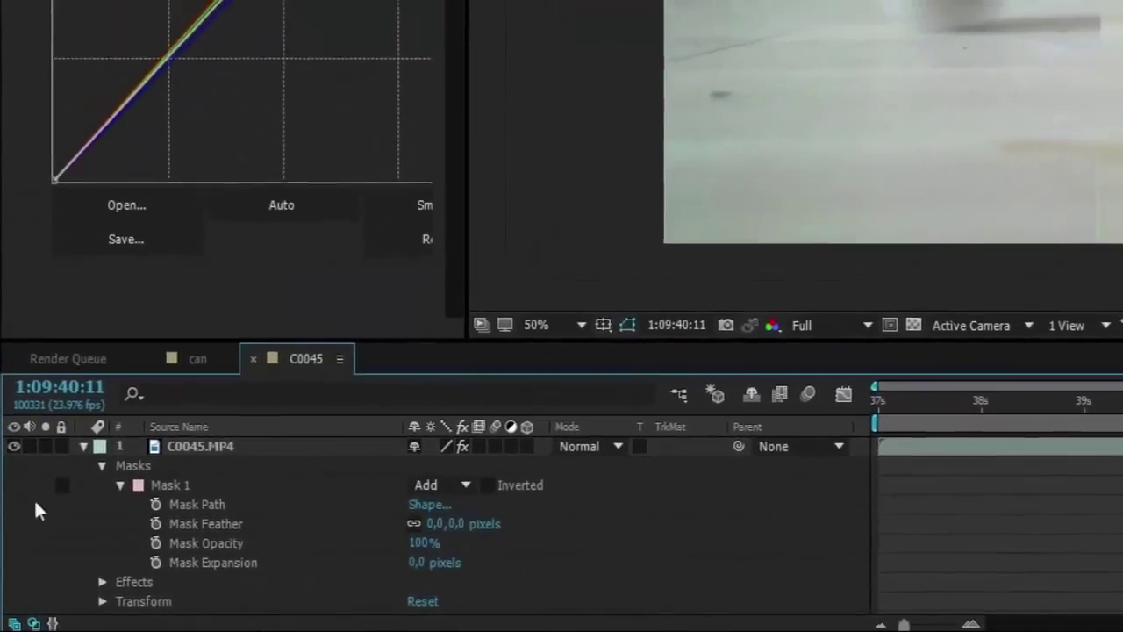
- Try Mask Feather values of 117 and about 640 pixels on Mask 1 with C0044.MP4 hidden, and return the feather to 0
scroll(35, 504, down, 1)
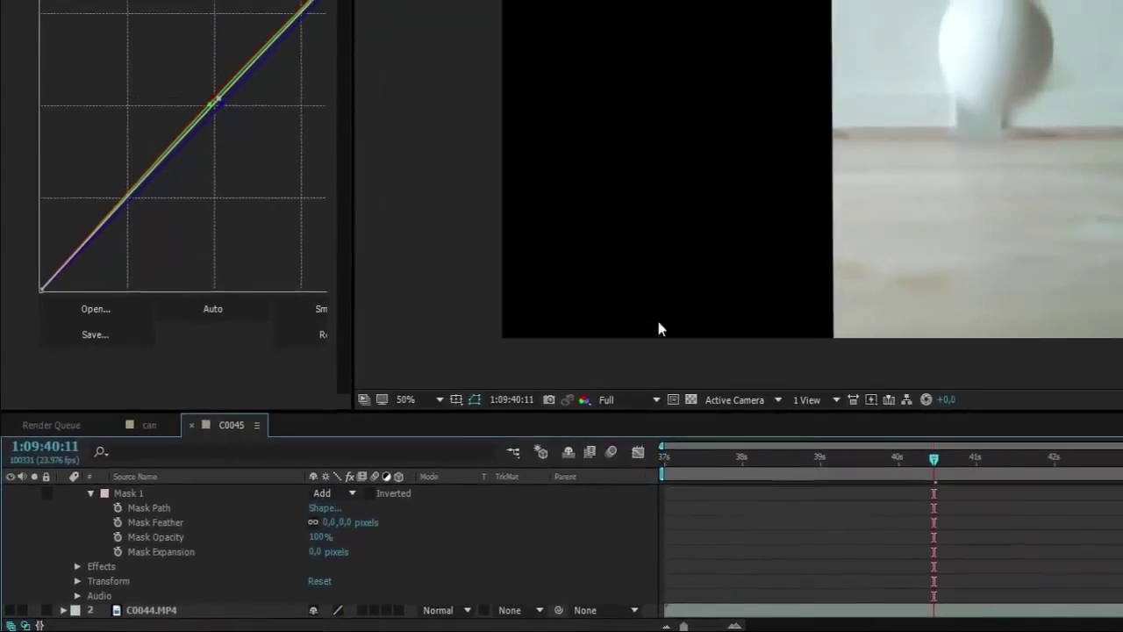
scroll(709, 239, up, 1)
drag(328, 522, 386, 518)
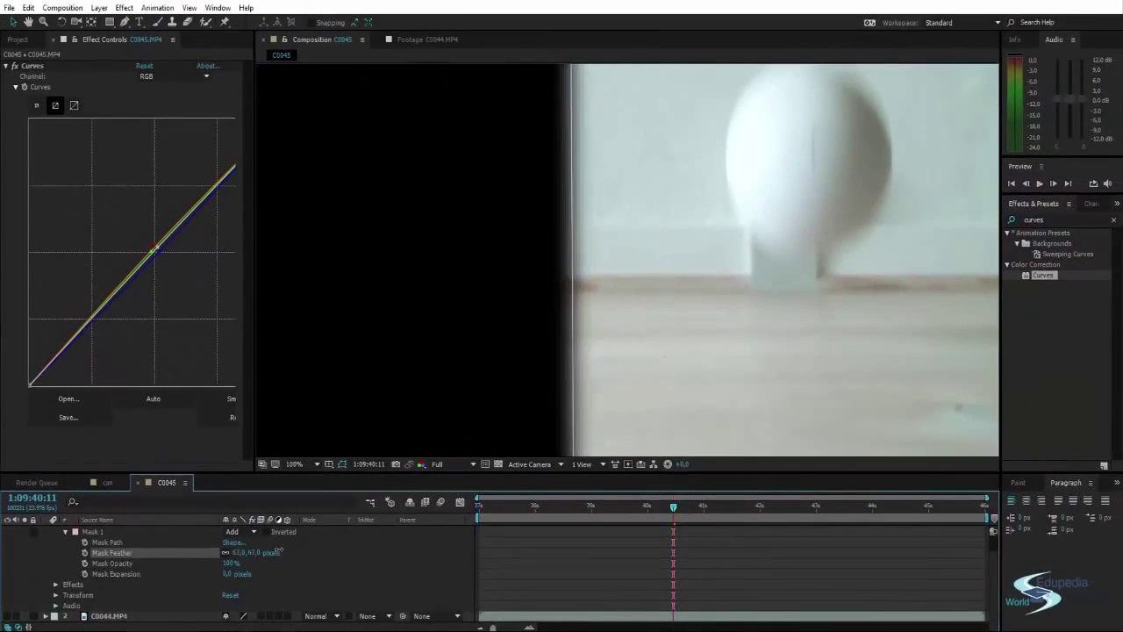
drag(279, 550, 298, 547)
scroll(466, 365, down, 1)
drag(587, 306, 548, 353)
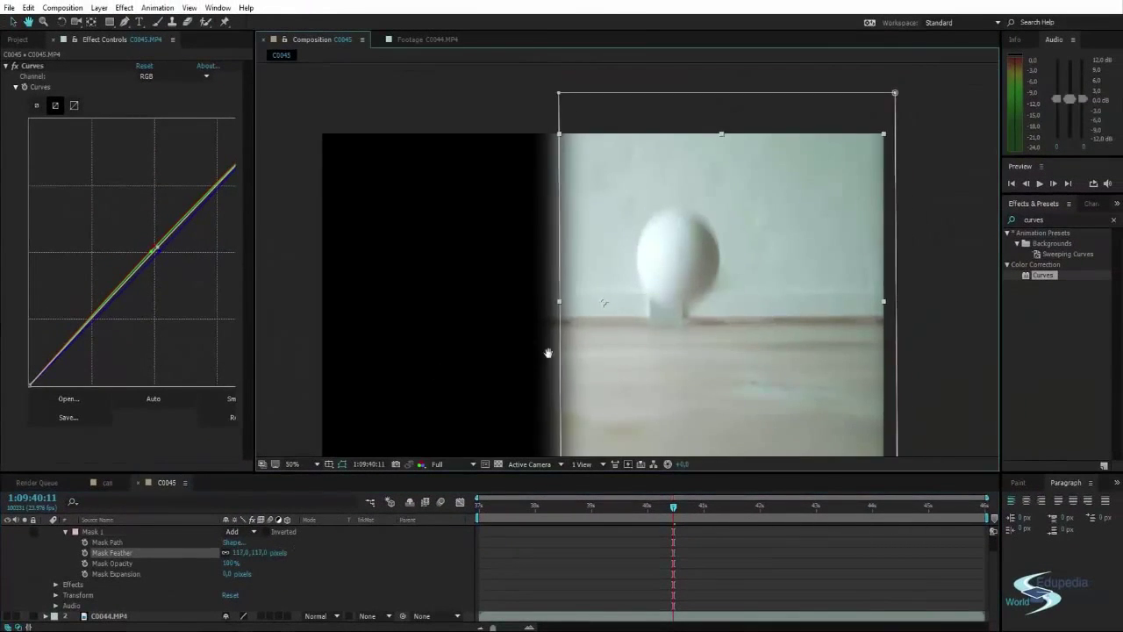
click(509, 103)
drag(547, 279, 566, 236)
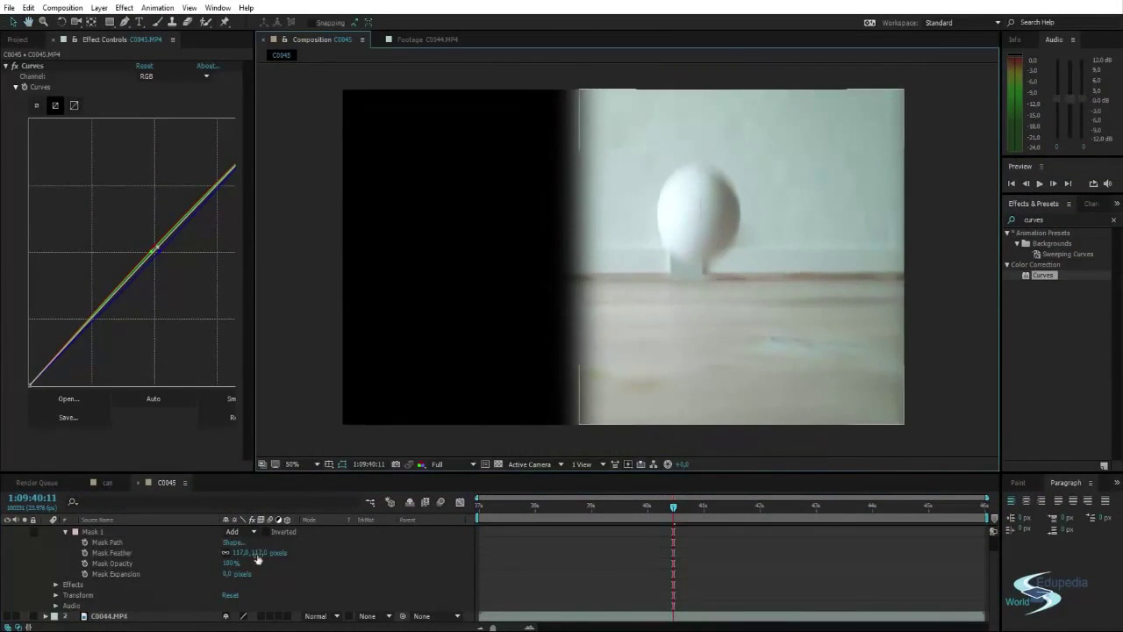
drag(243, 560, 674, 540)
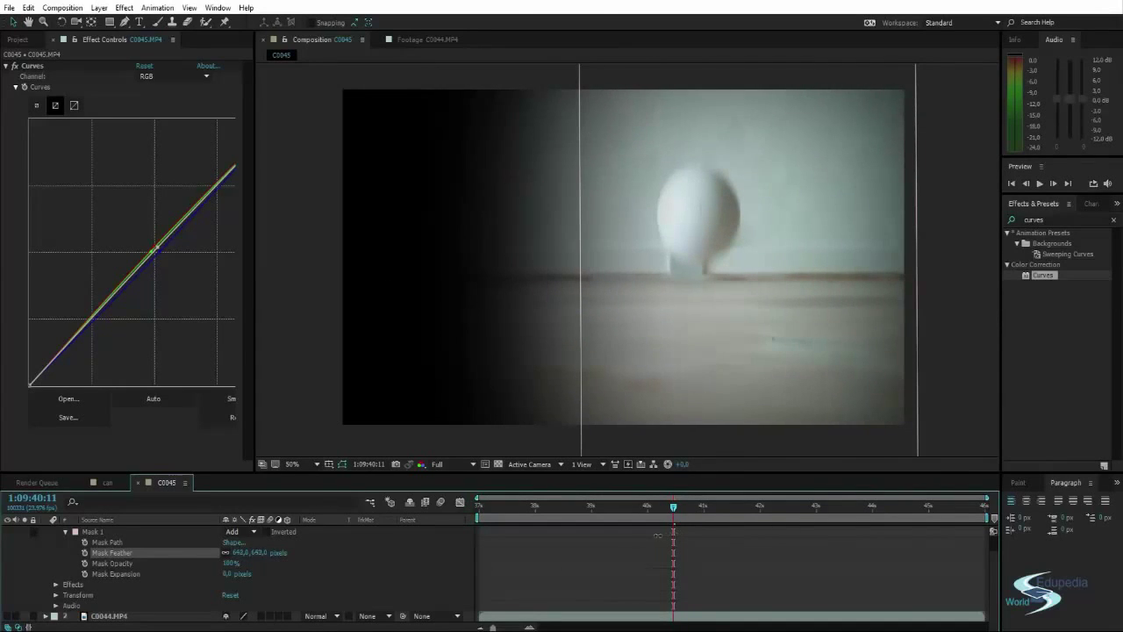
drag(658, 536, 110, 553)
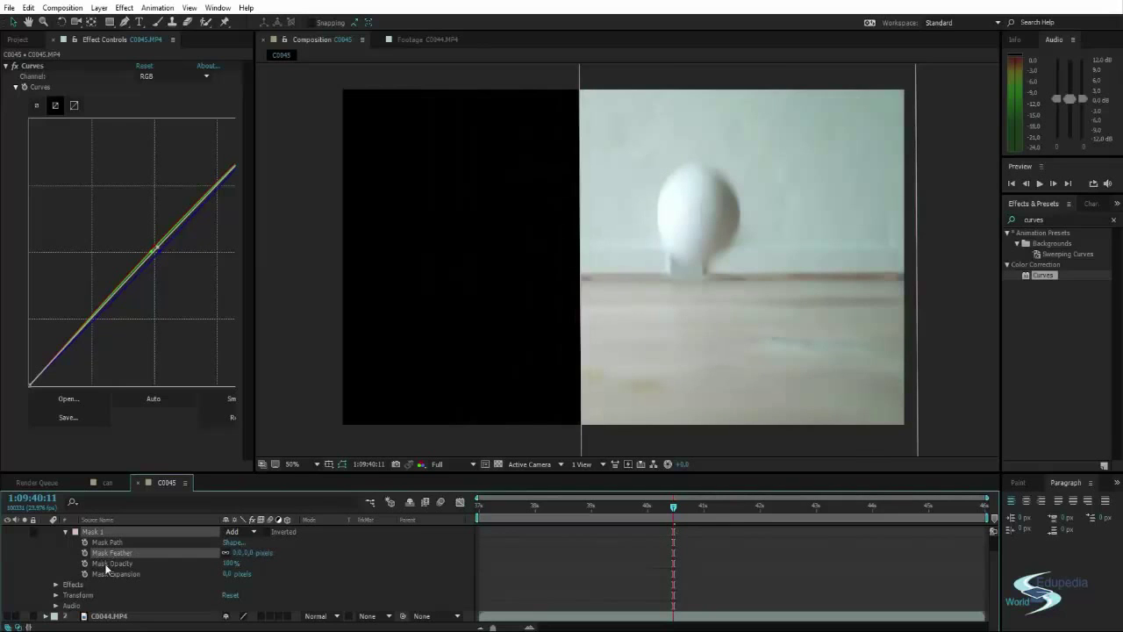
- Show the C0044.MP4 layer again and inspect the mask seam where it cuts the left ball's shadow
click(7, 616)
scroll(531, 368, up, 1)
scroll(562, 372, up, 1)
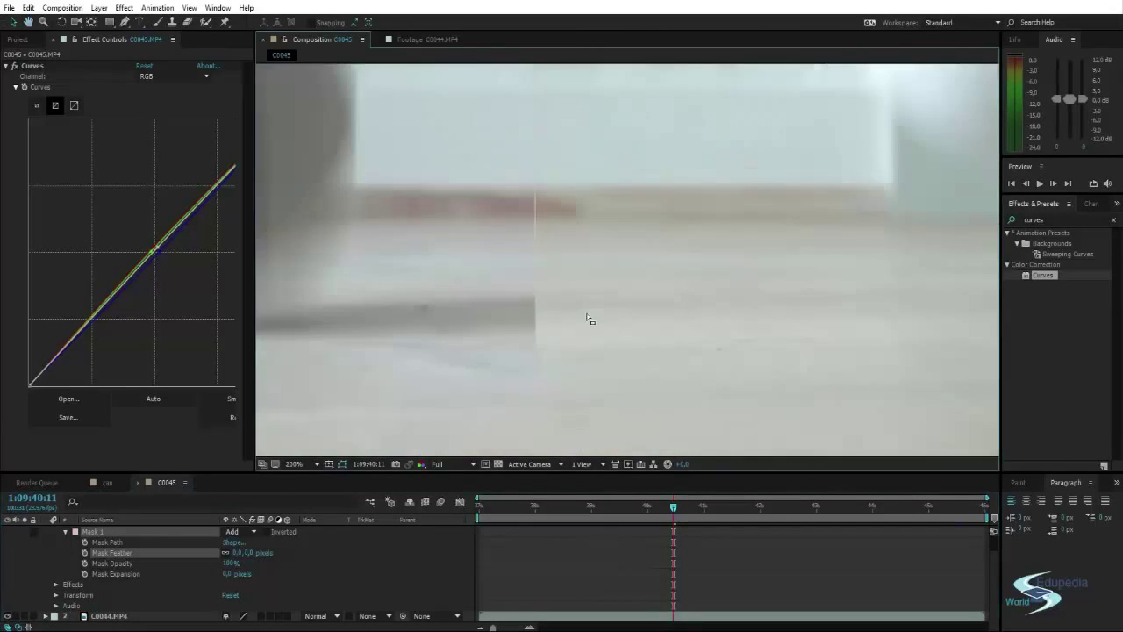
drag(589, 313, 628, 274)
scroll(582, 314, up, 1)
drag(593, 314, 682, 320)
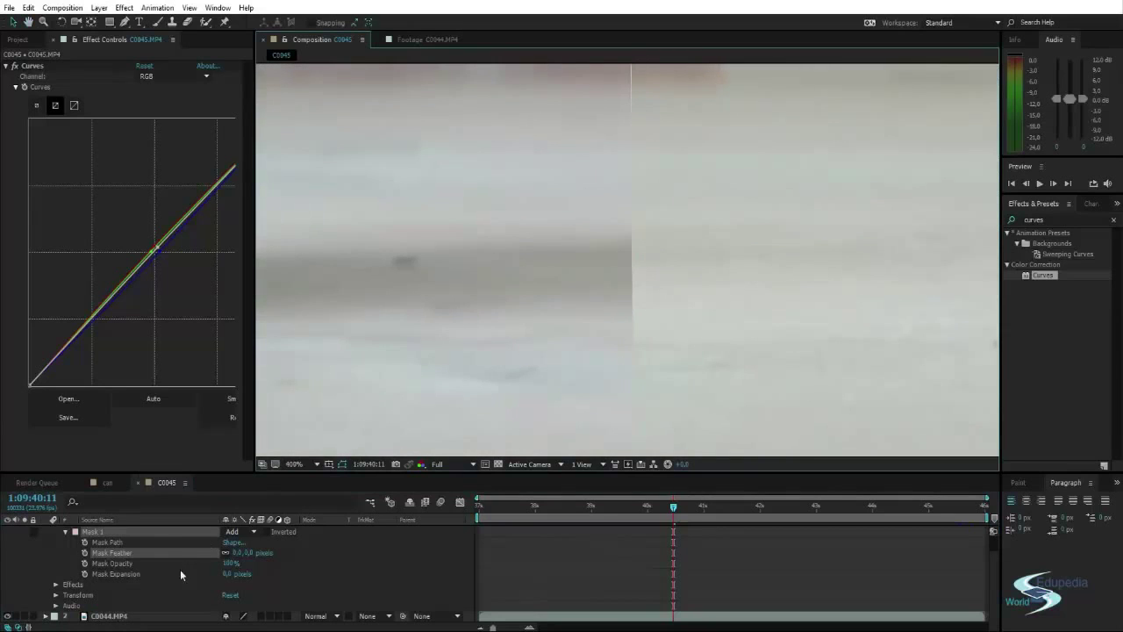
- Set the Mask Feather of Mask 1 to 15 pixels and deselect the layer
mouse_move(238, 553)
mouse_down()
mouse_move(258, 551)
mouse_move(232, 552)
mouse_up()
click(236, 552)
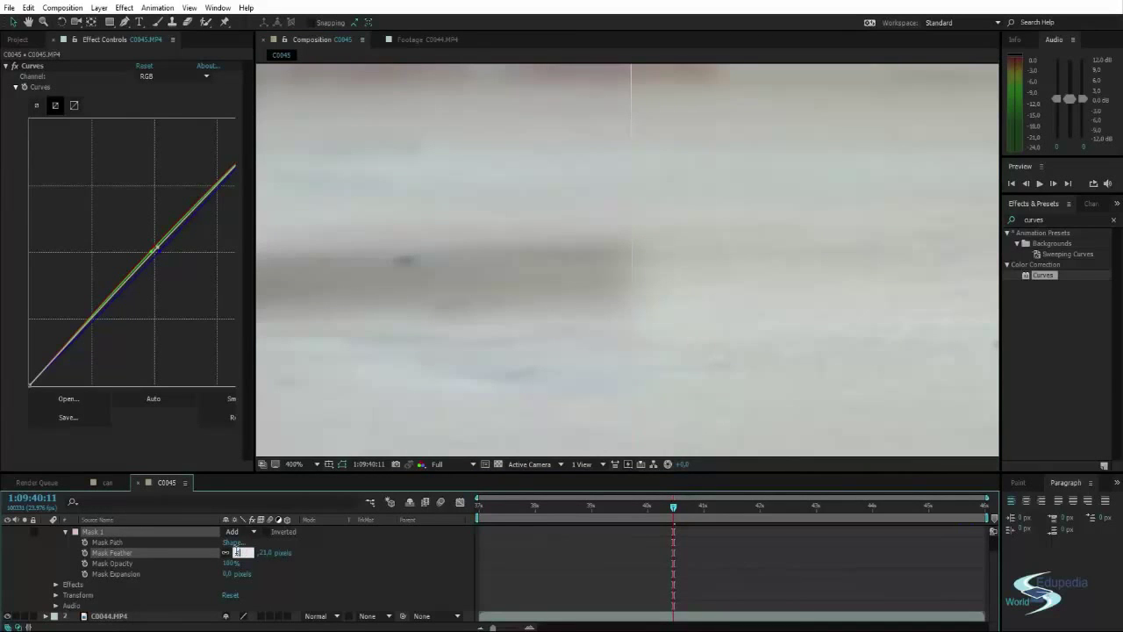
text(15)
key(Return)
scroll(624, 151, down, 6)
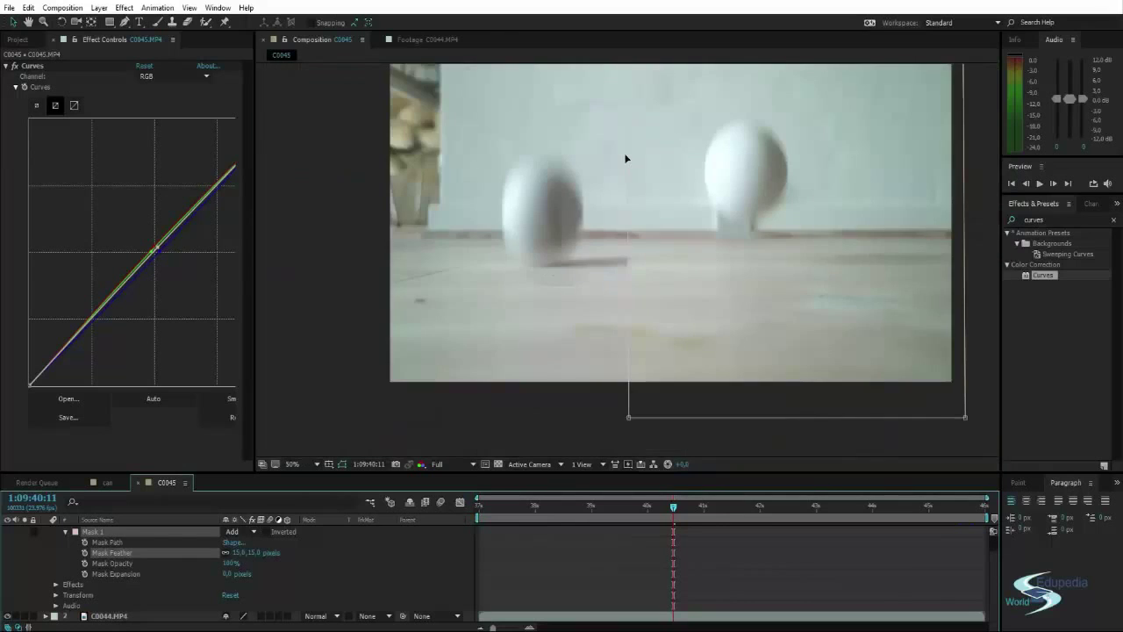
click(316, 323)
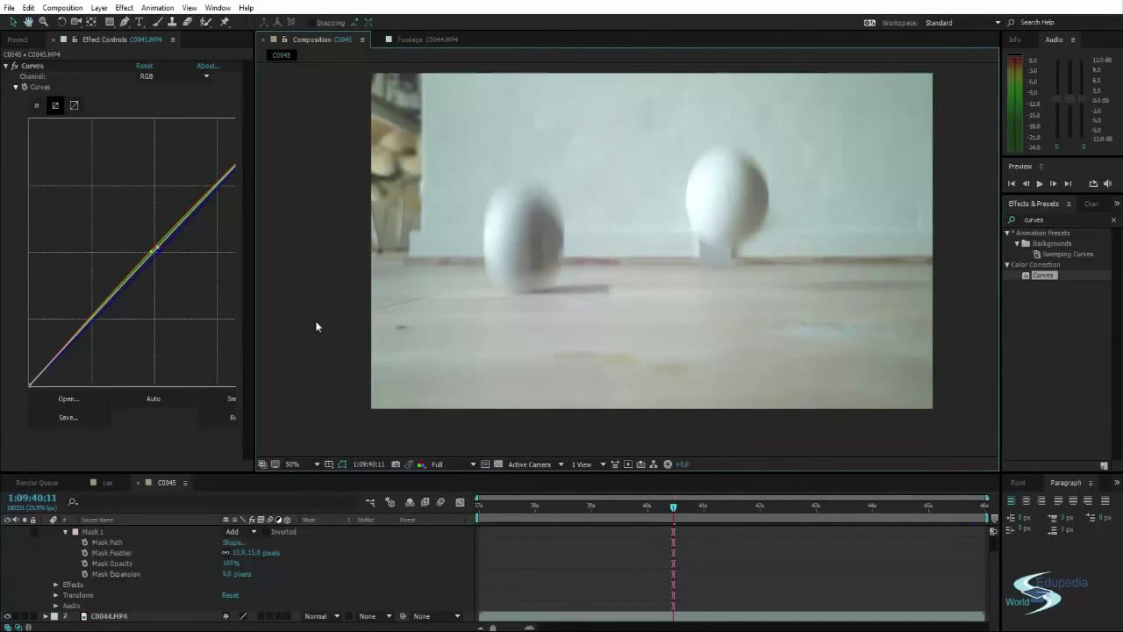
- Examine the feathered seam between the two clips along the floor and wall for visible edges
drag(627, 178, 620, 255)
drag(611, 404, 605, 238)
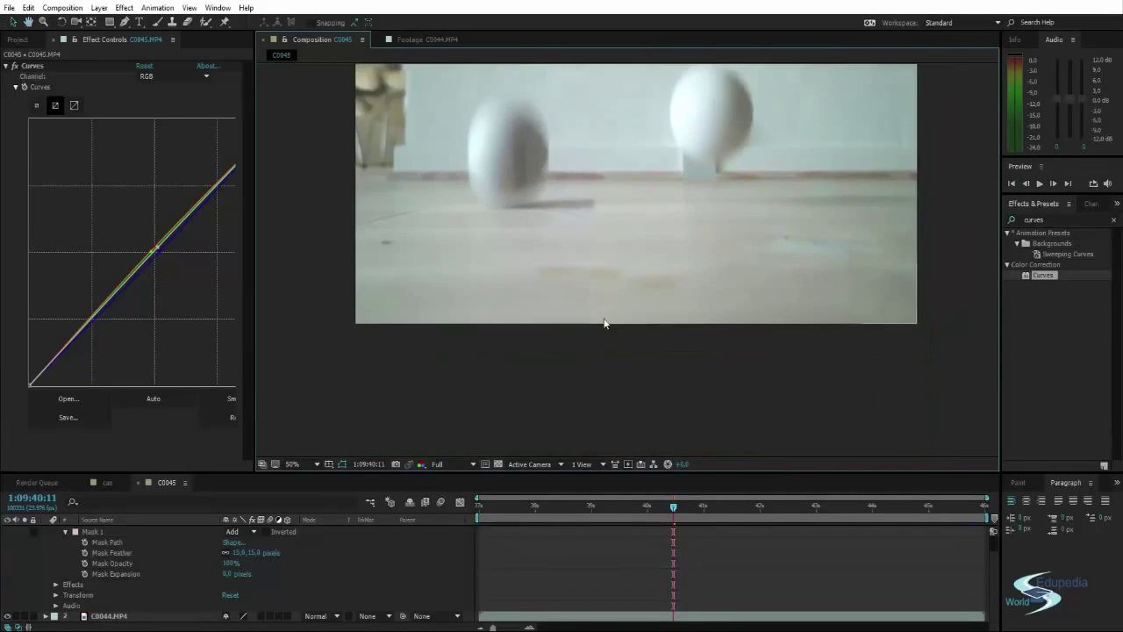
scroll(603, 323, up, 4)
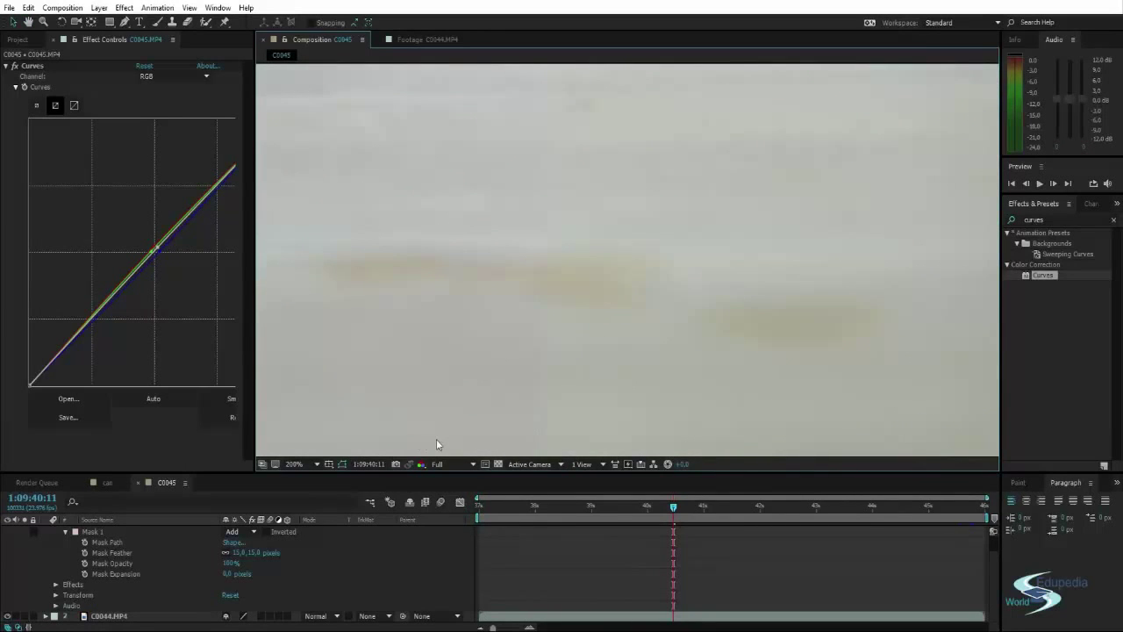
scroll(447, 400, down, 2)
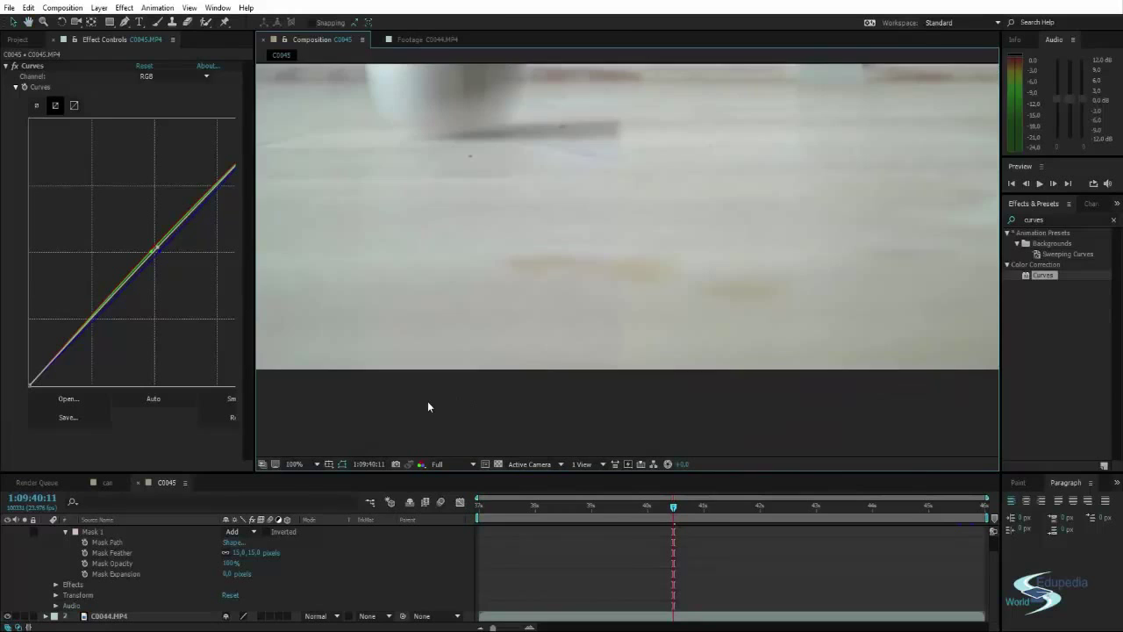
scroll(427, 404, down, 2)
drag(434, 417, 416, 454)
mouse_move(551, 438)
mouse_down()
mouse_move(564, 486)
mouse_move(549, 509)
mouse_move(560, 446)
mouse_up()
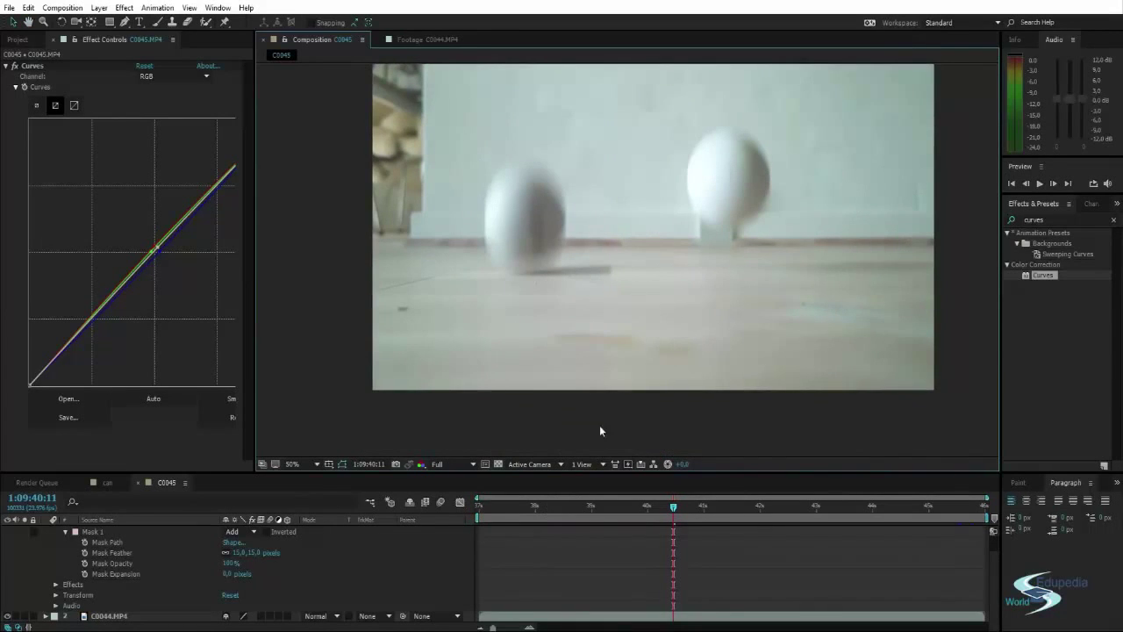
scroll(486, 371, up, 3)
drag(440, 138, 501, 227)
scroll(500, 227, down, 3)
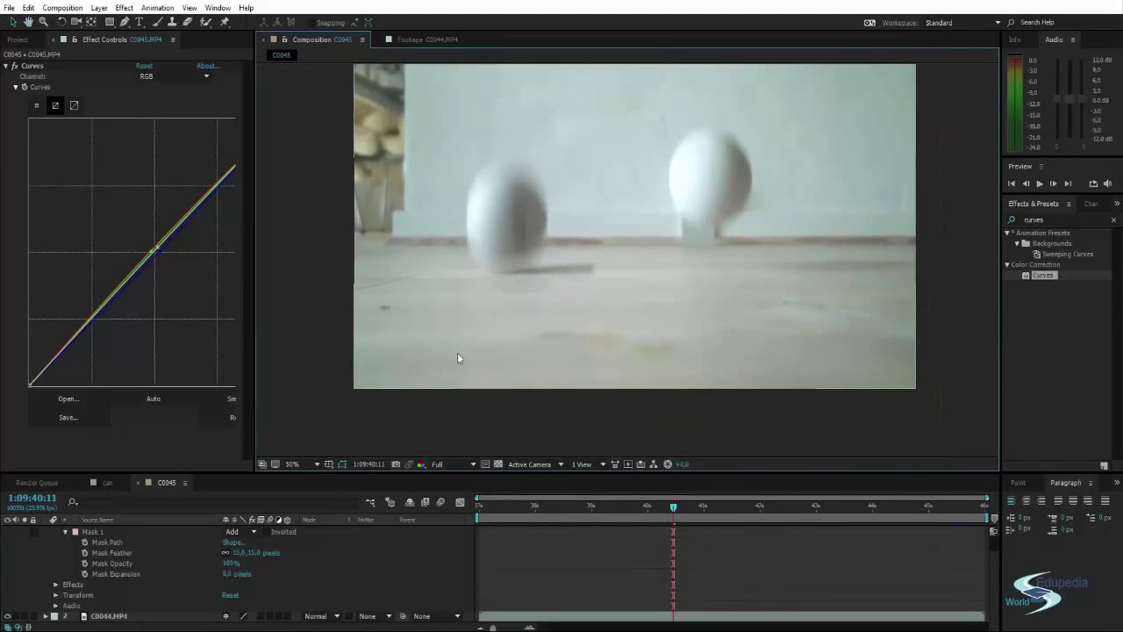
drag(471, 357, 455, 396)
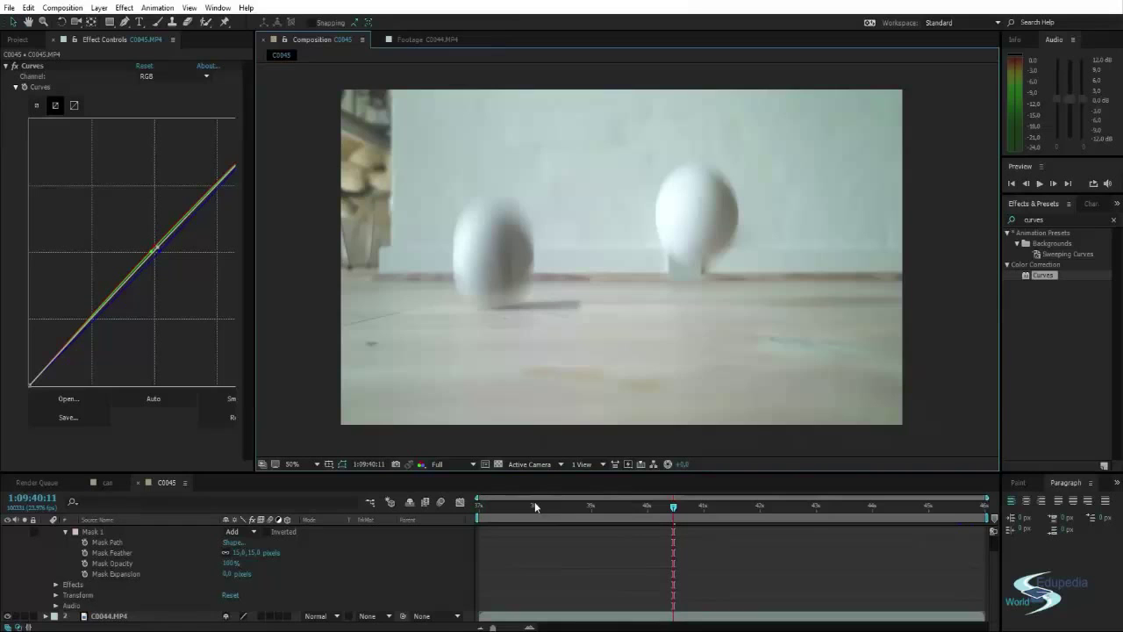
- Preview the composite and scrub to 1:09:44:06 to check the colour match between the clips over time
key(space)
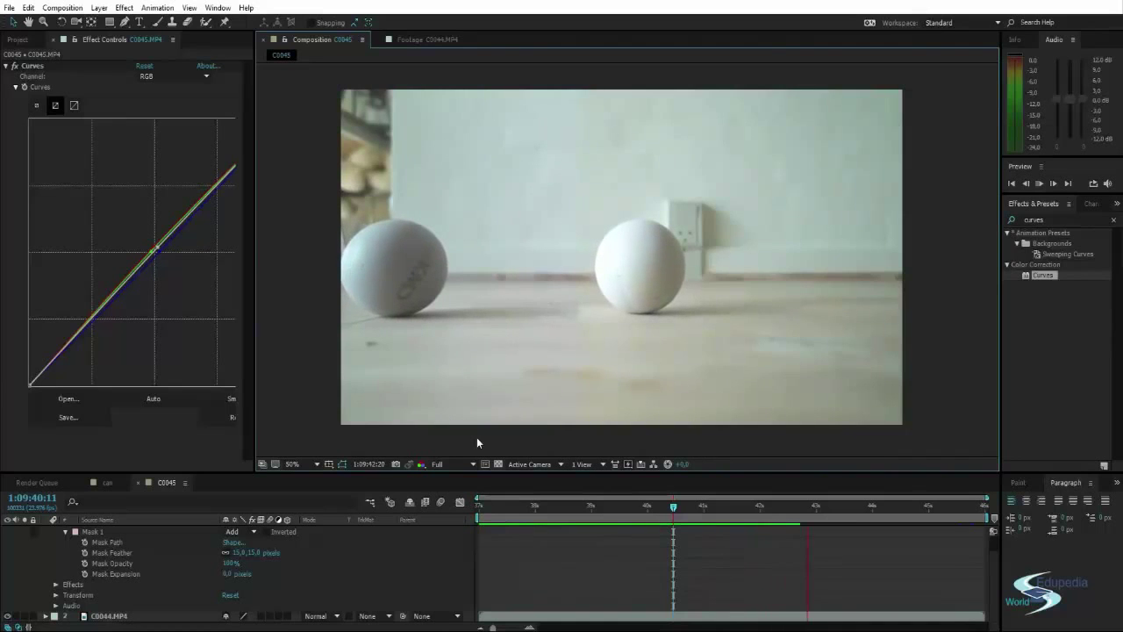
click(676, 506)
drag(677, 506, 886, 505)
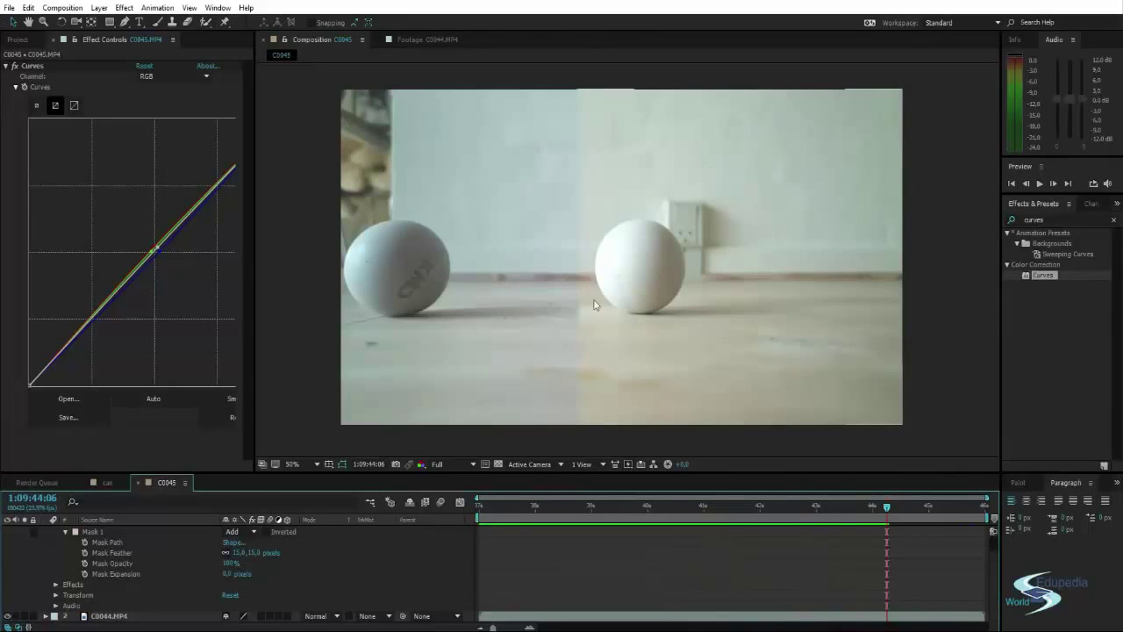
- Trim the composition to a work area ending at 1:09:41:20, and collapse the C0045.MP4 layer's properties
drag(883, 506, 753, 514)
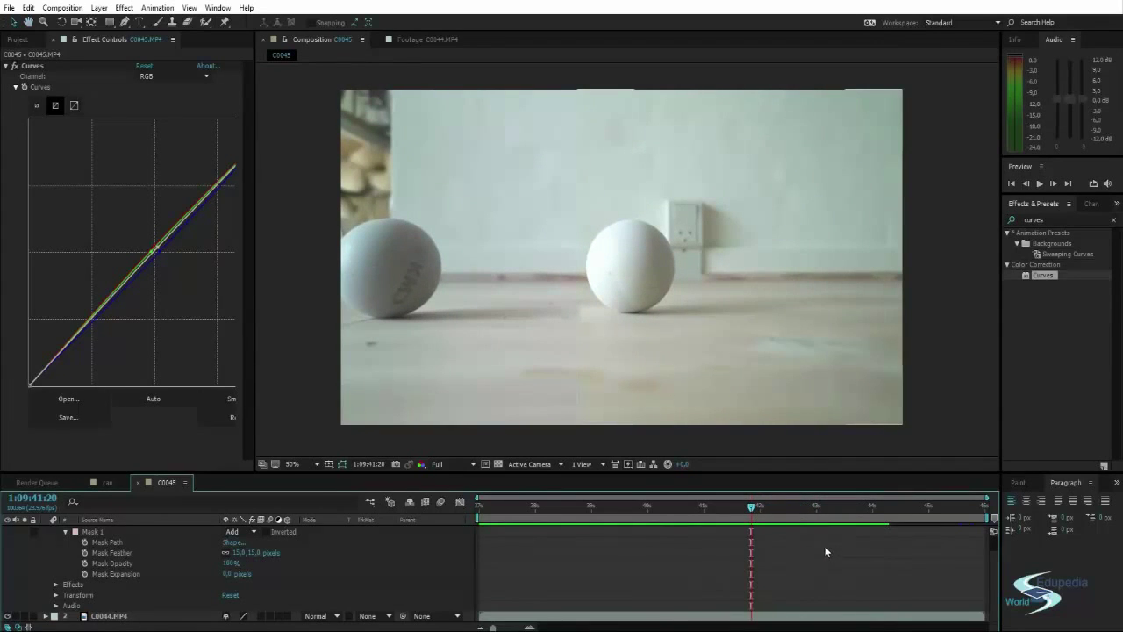
scroll(160, 597, up, 2)
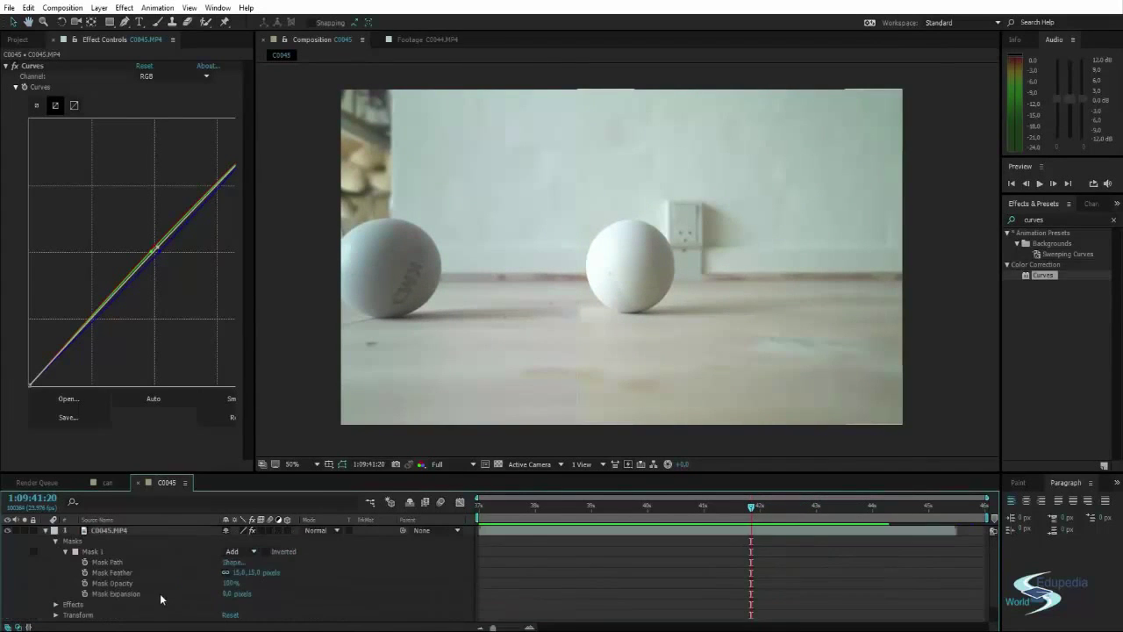
click(45, 530)
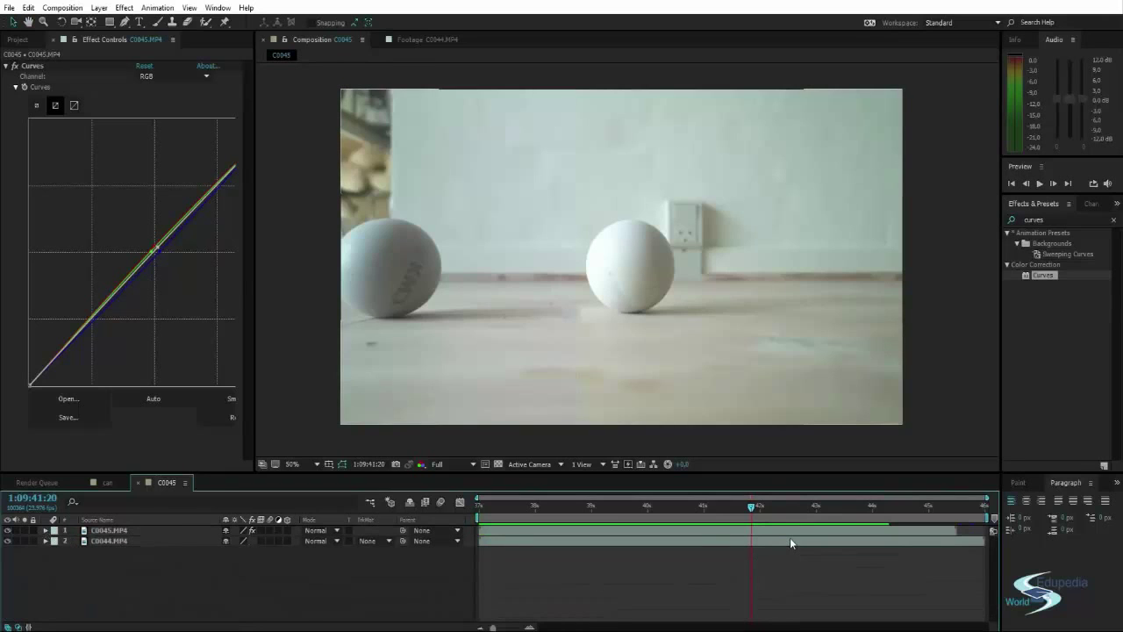
right_click(725, 518)
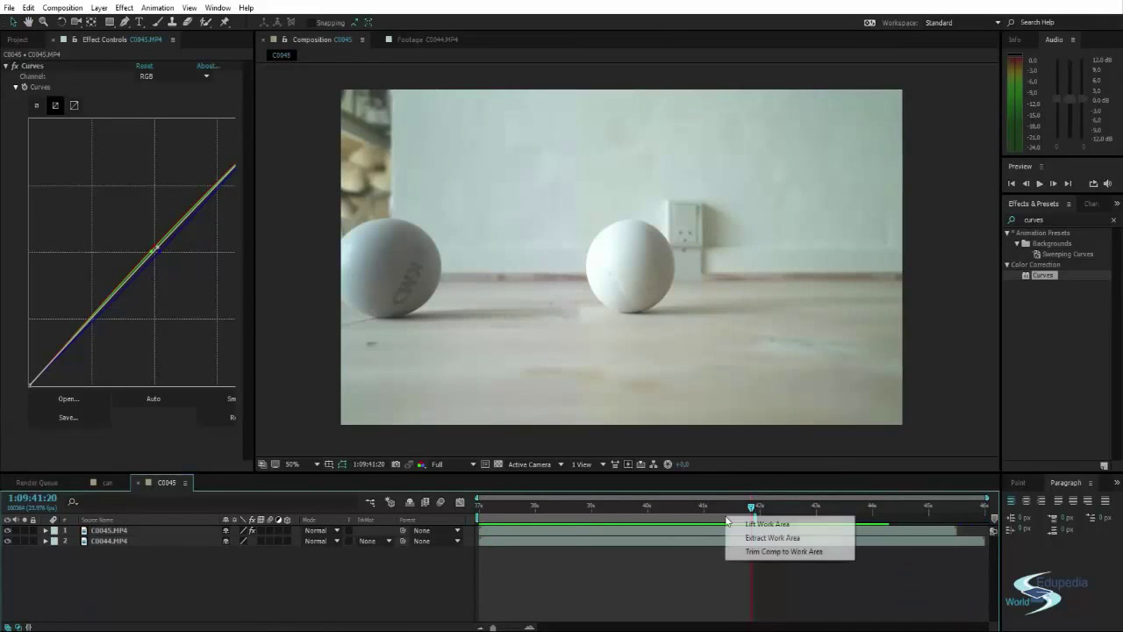
click(759, 551)
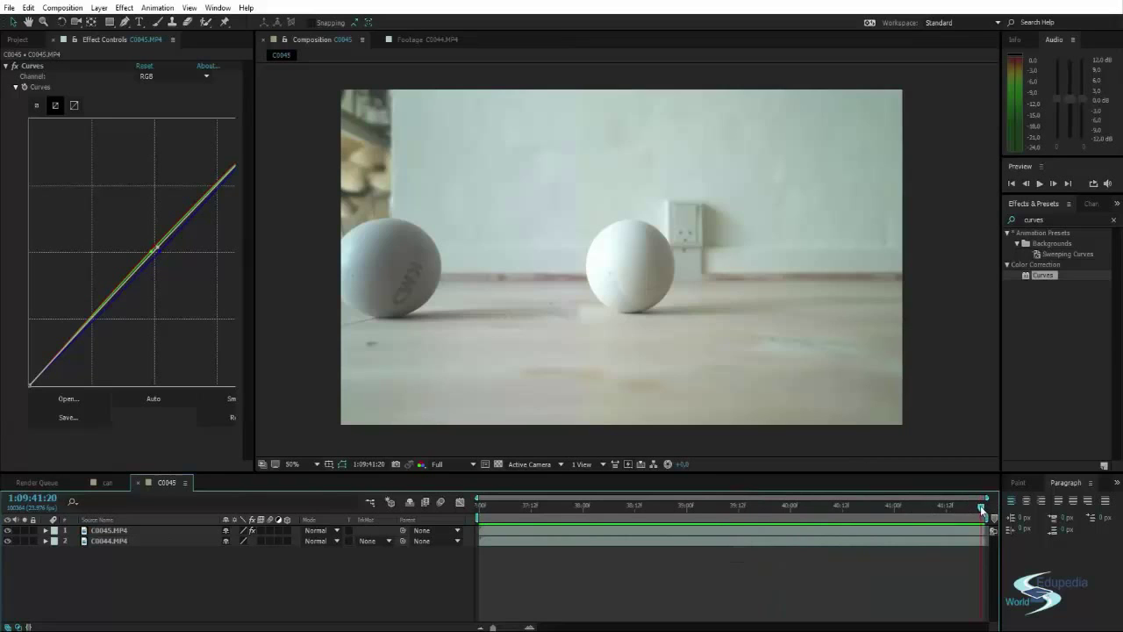
- Go to 1:09:40:11 and hide the C0045.MP4 layer to examine the left ball's shadow across the mask edge
drag(980, 505, 838, 507)
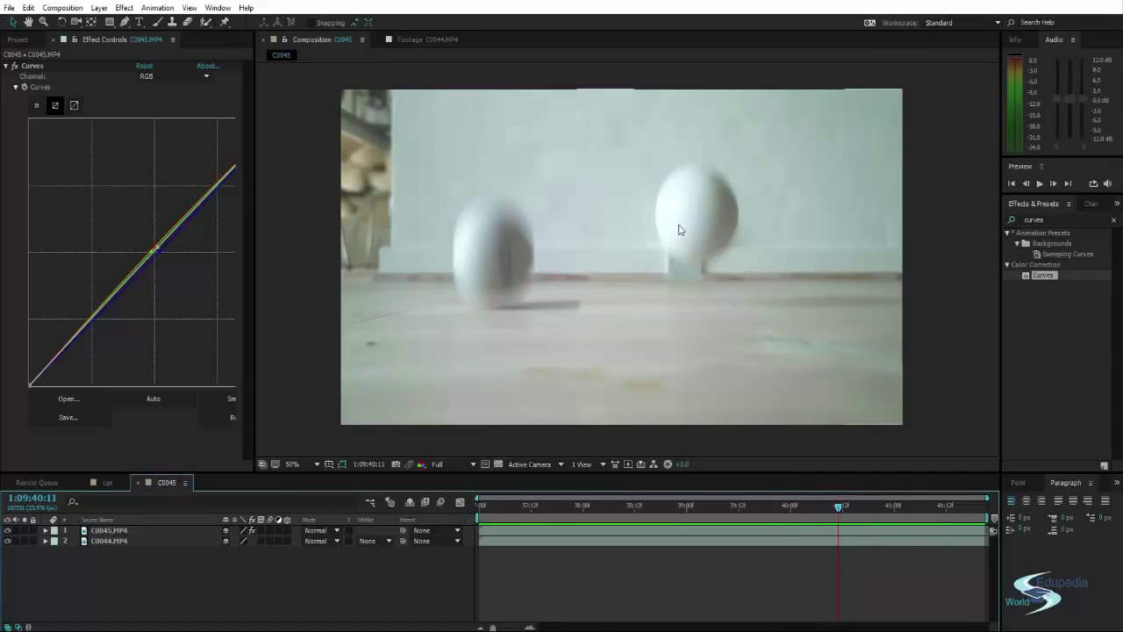
click(115, 530)
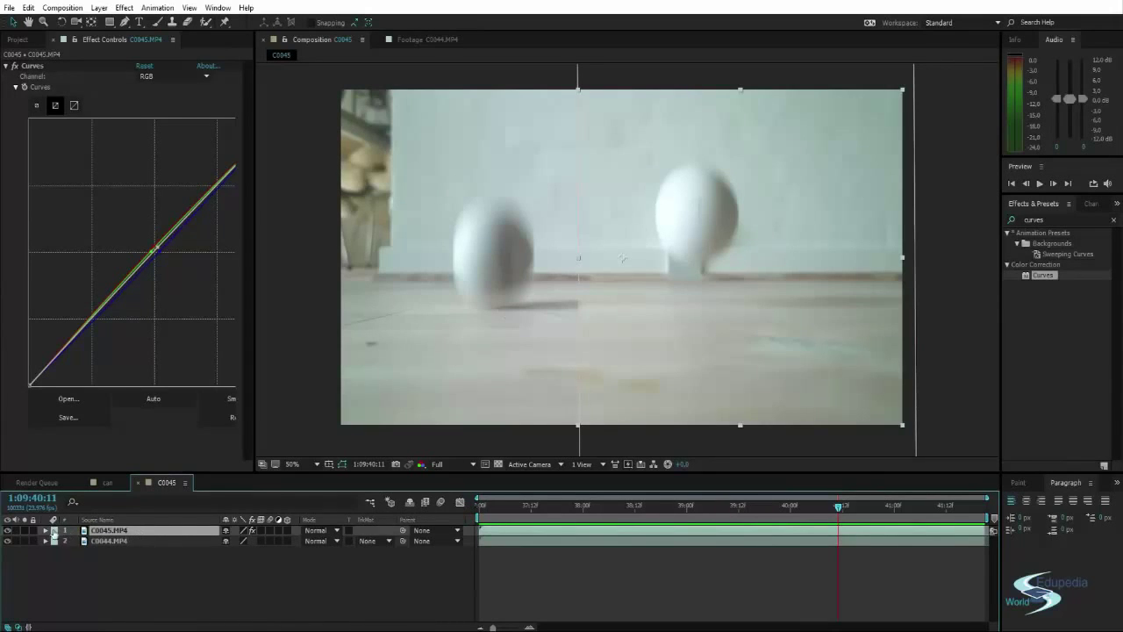
click(9, 531)
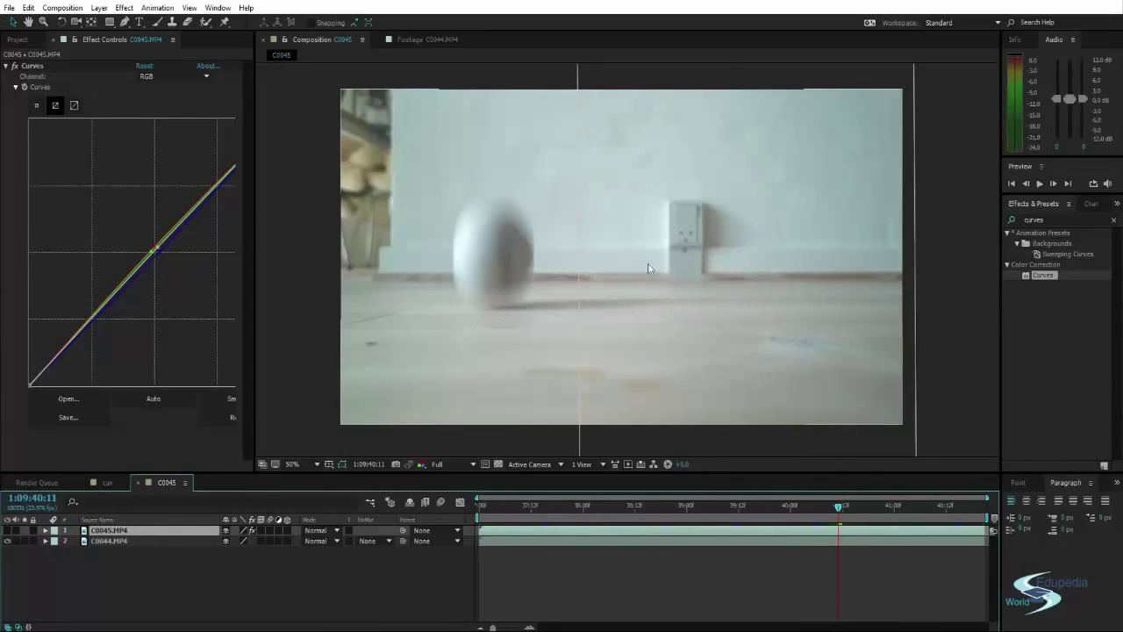
scroll(591, 295, up, 2)
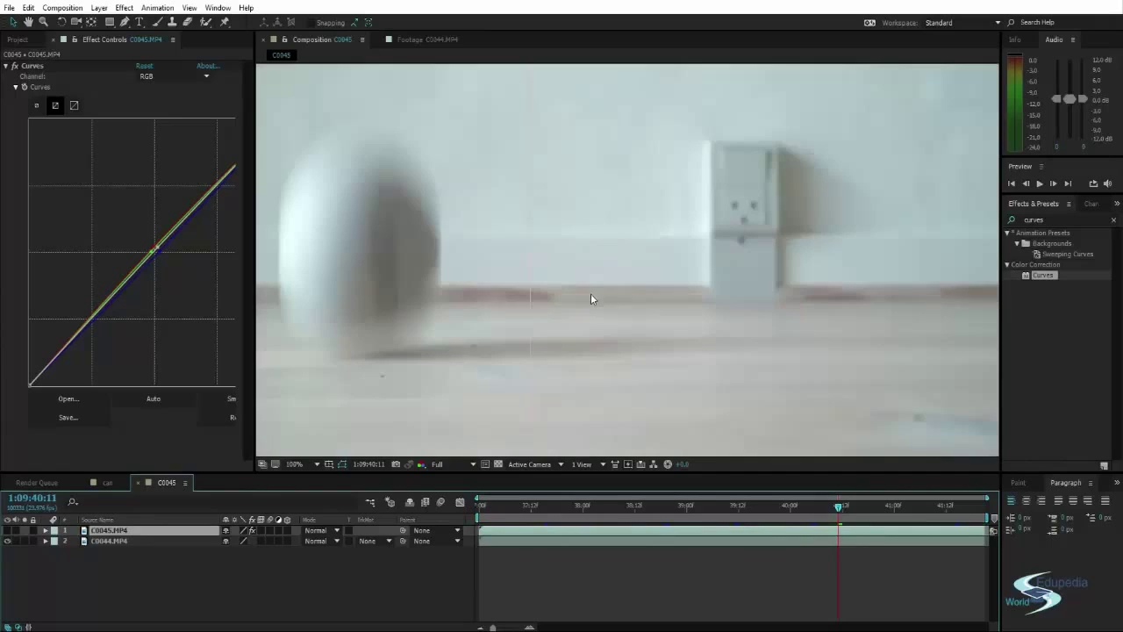
scroll(582, 313, down, 2)
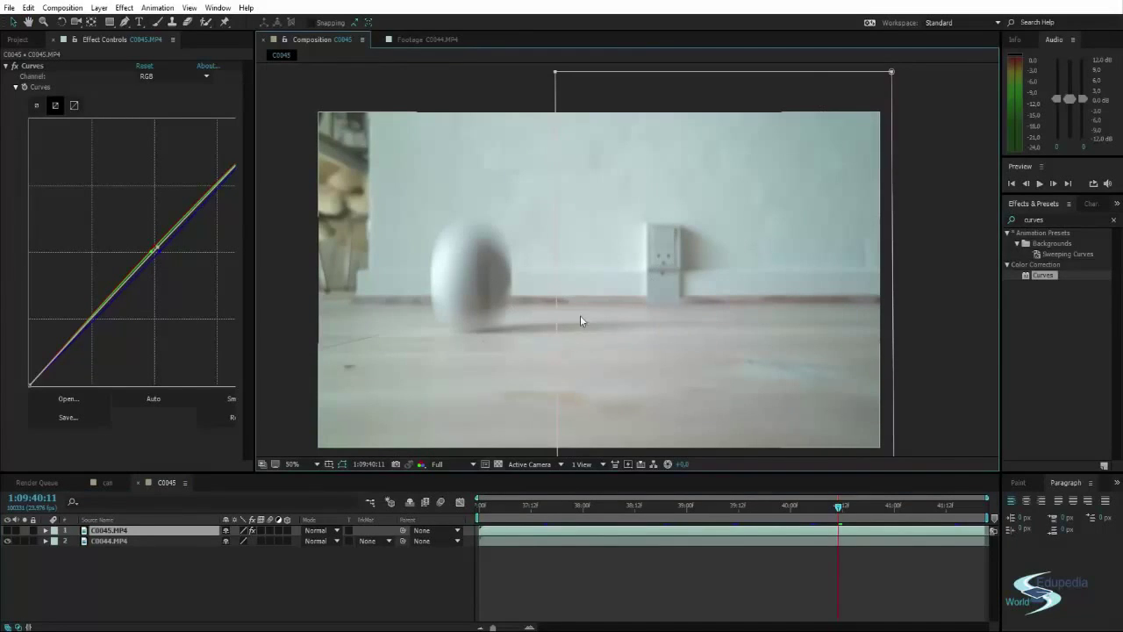
- Step between 1:09:40:09 and 1:09:40:11 to examine where the left ball's floor shadow crosses the mask edge
scroll(580, 316, up, 2)
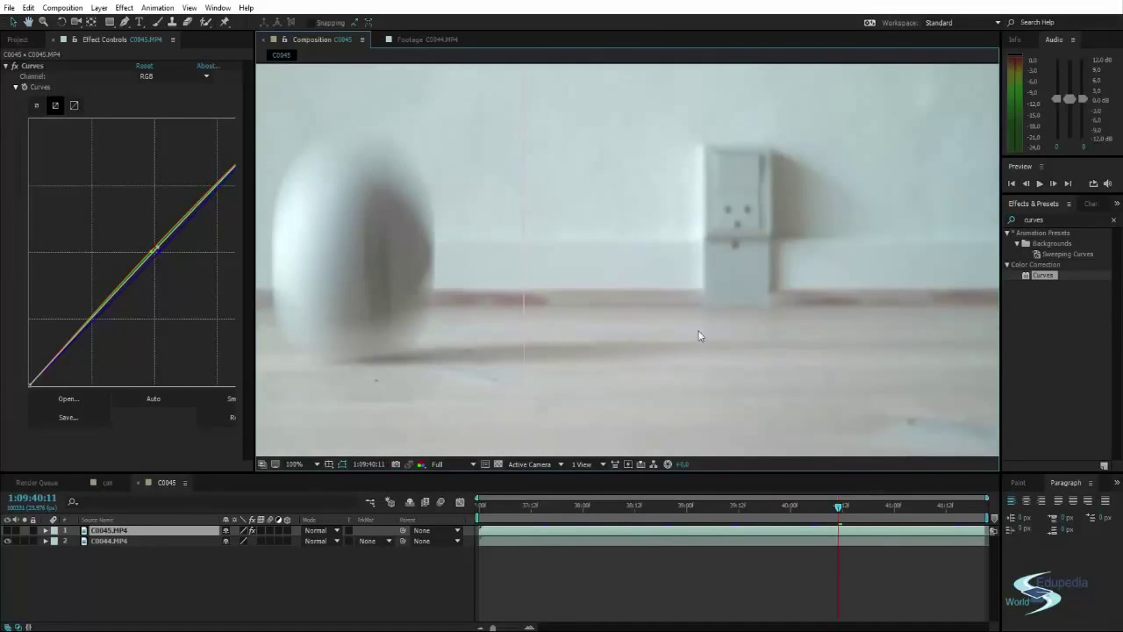
scroll(529, 387, down, 2)
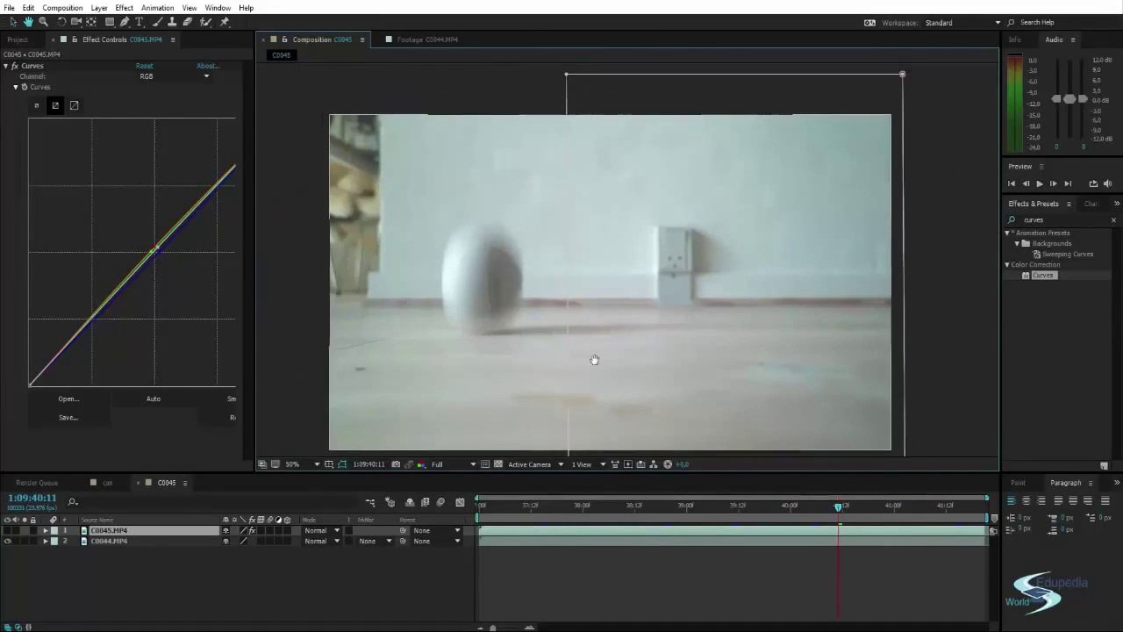
key(Page_Up)
key(Page_Up)
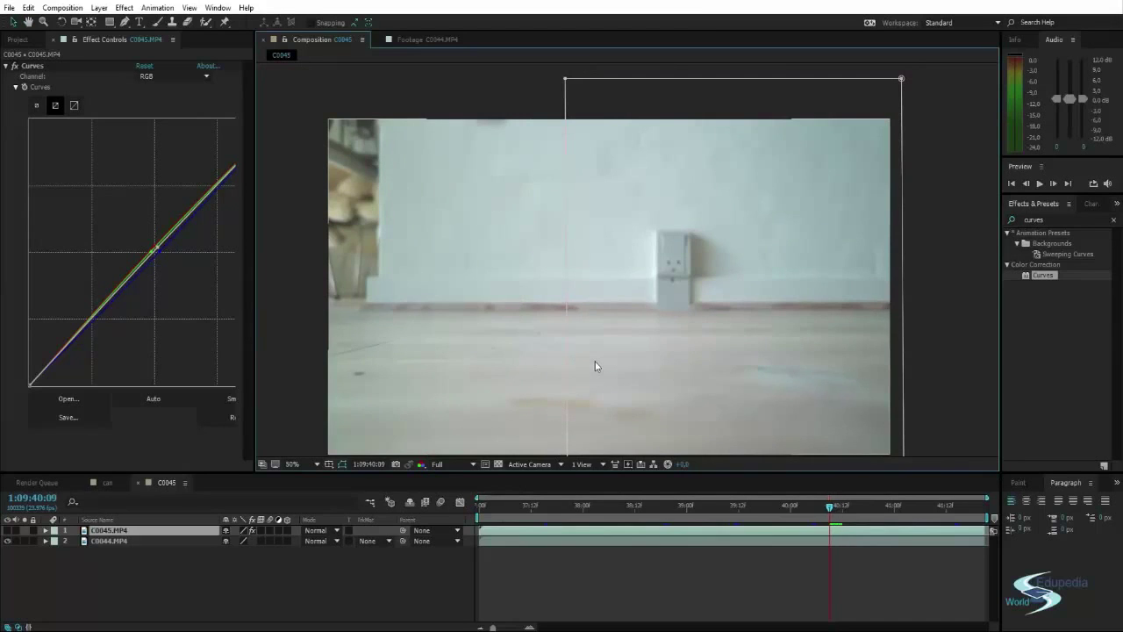
key(Page_Down)
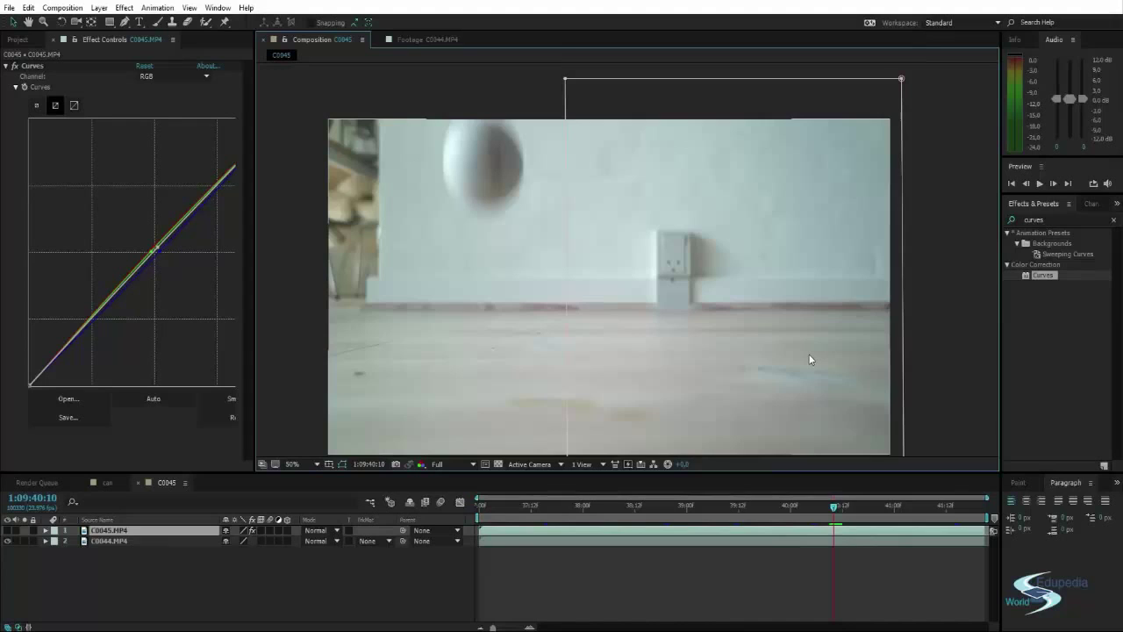
key(Page_Down)
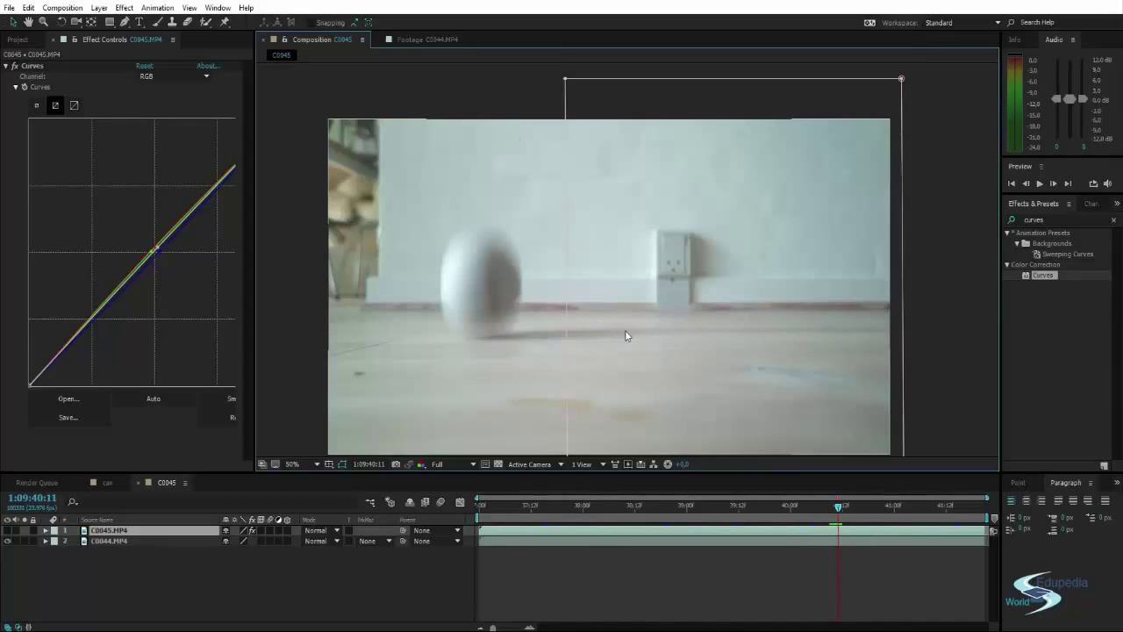
- Step forward frame by frame from 1:09:40:12 to 1:09:41:09 to examine the left ball's shadow through its bounces
key(Page_Down)
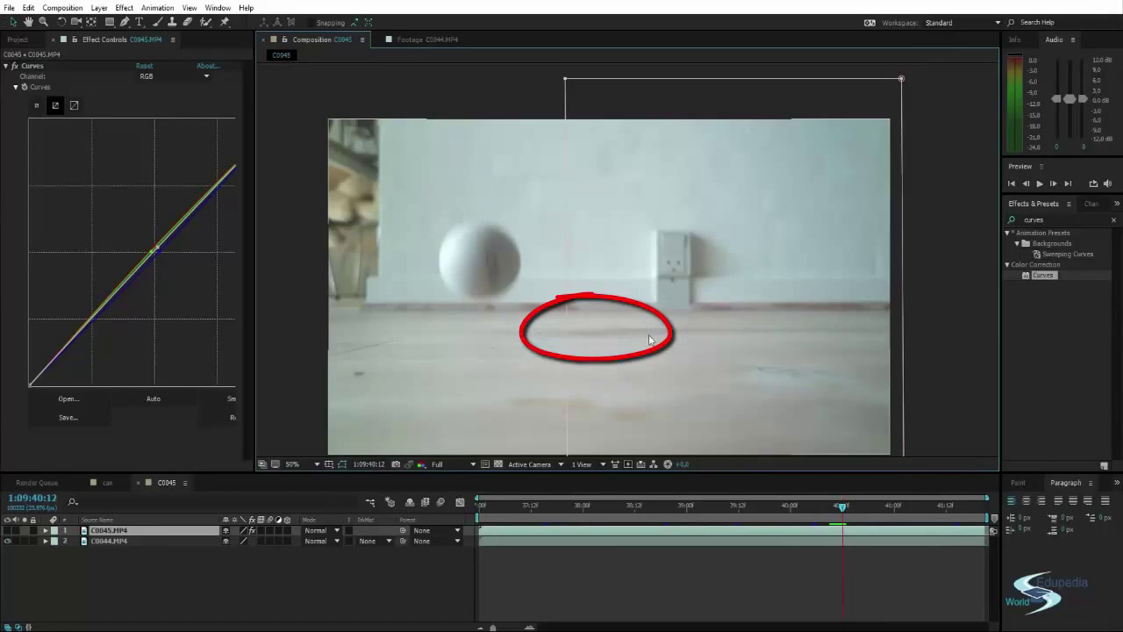
key(Page_Down)
key(Page_Down)
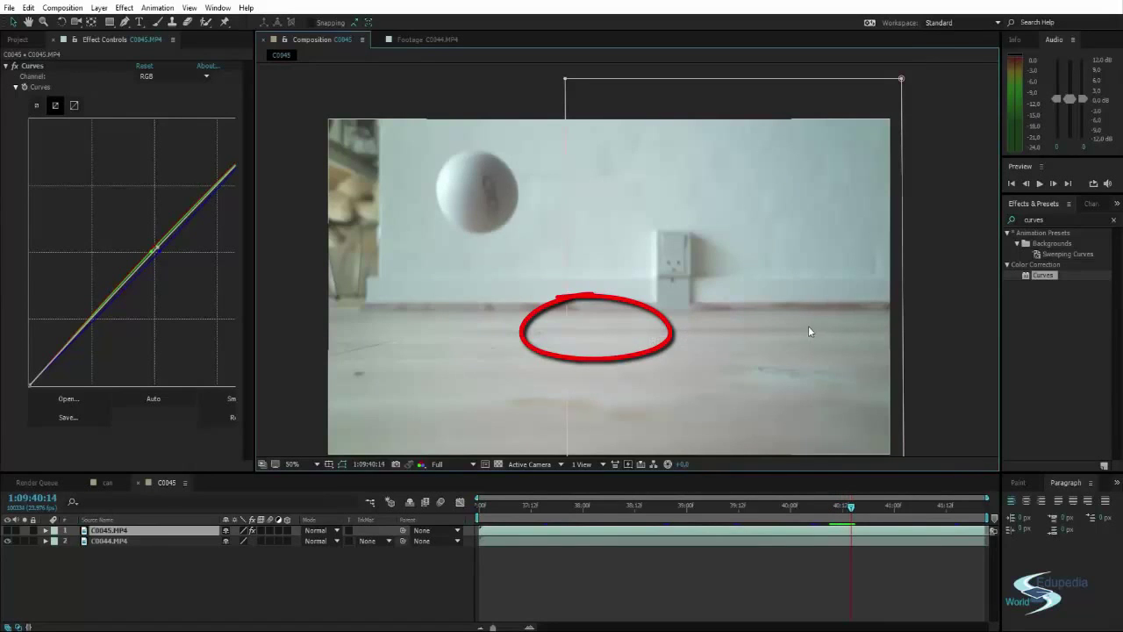
key(Page_Down)
key(Page_Down)
key(Page_Down)
key(Page_Down)
key(Page_Down)
key(Page_Down)
key(Page_Down)
key(Page_Down)
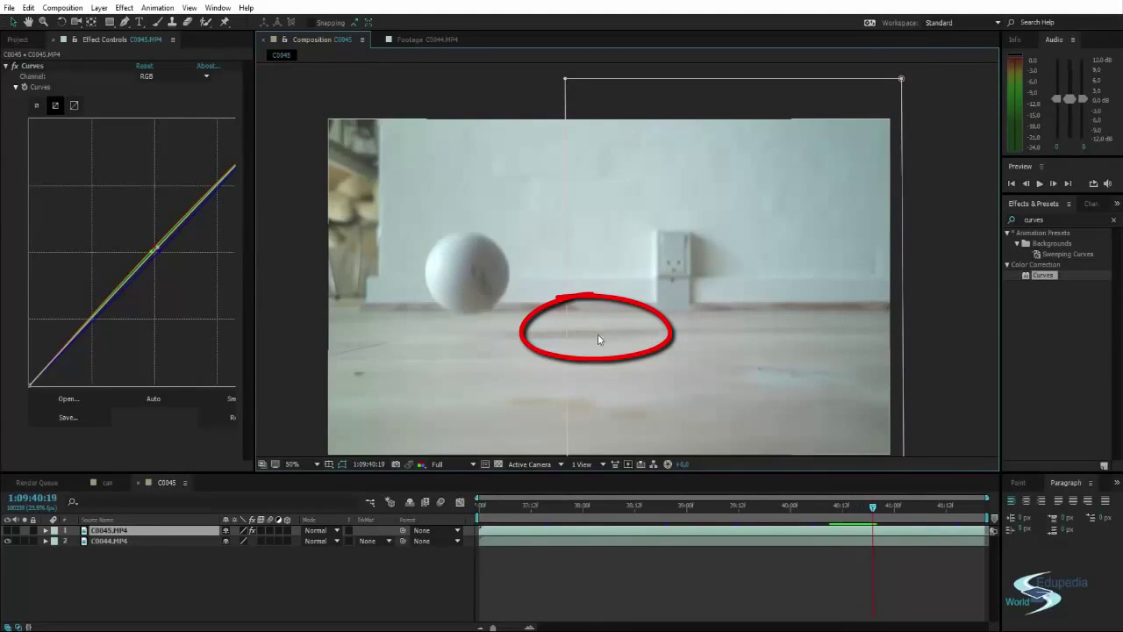
key(Page_Down)
key(Page_Down)
key(Page_Down)
key(Page_Down)
key(Page_Down)
key(Page_Down)
key(Page_Down)
key(Page_Down)
key(Page_Down)
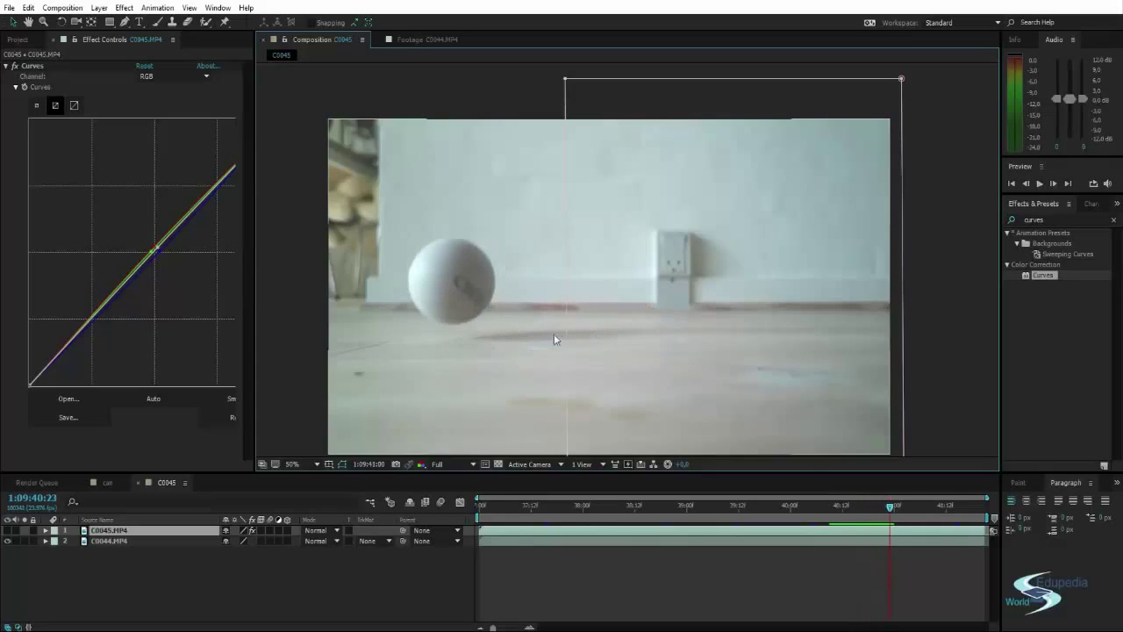
key(Page_Down)
key(Page_Down)
key(Page_Down)
key(Page_Down)
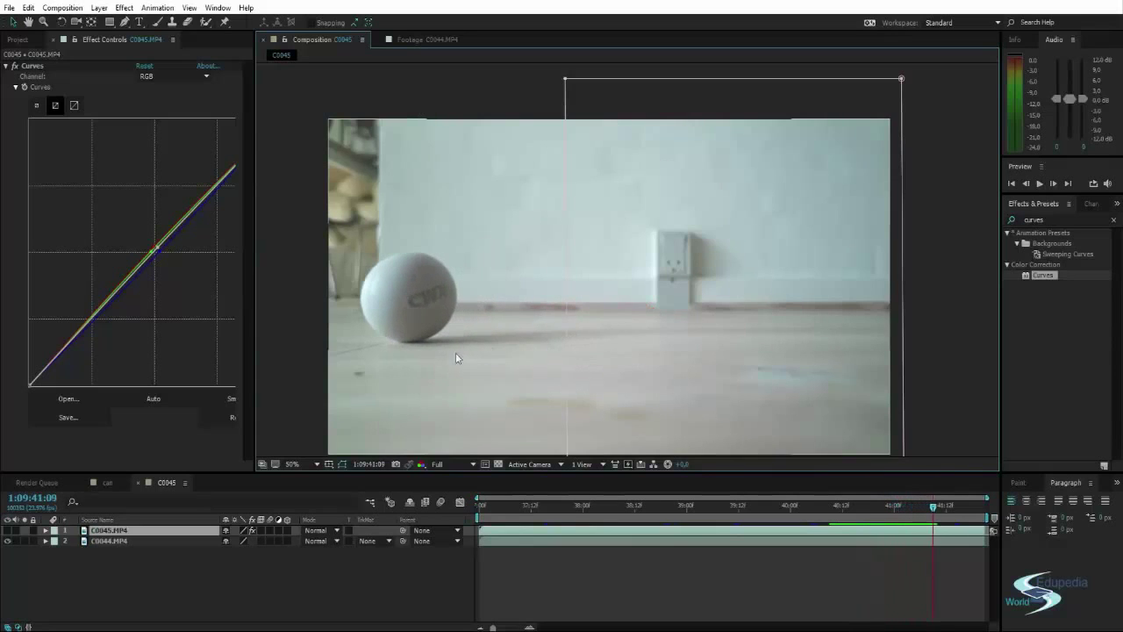
- Return to 1:09:40:10 and compare it with neighbouring frames to check when the shadow starts, ending on 1:09:40:11
click(852, 507)
drag(852, 508, 829, 509)
key(Page_Down)
key(Page_Down)
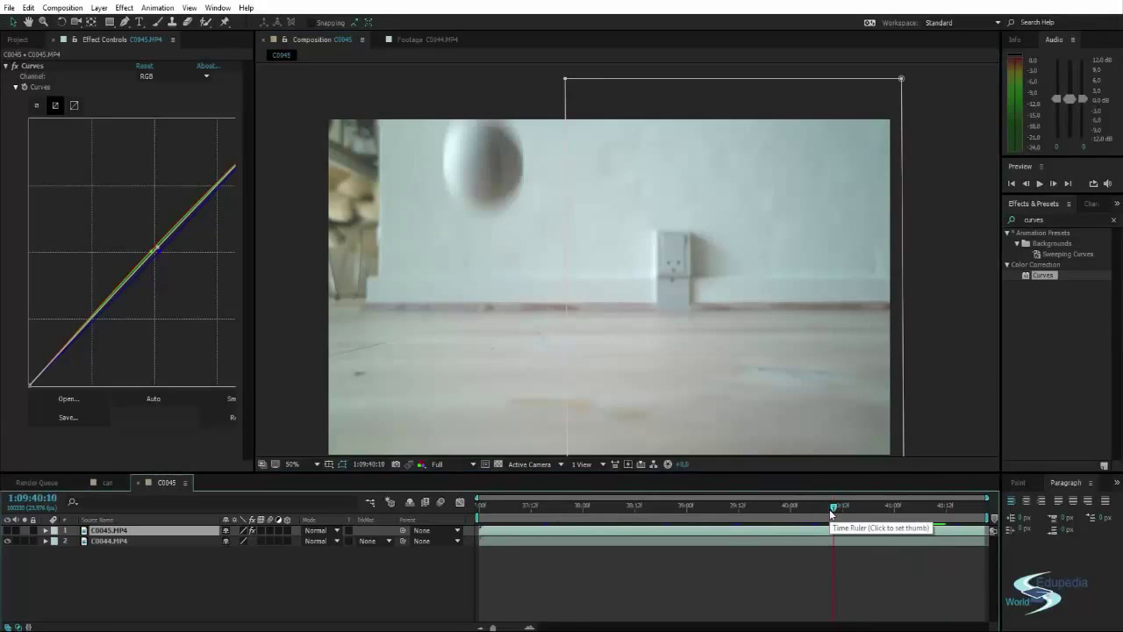
key(Page_Up)
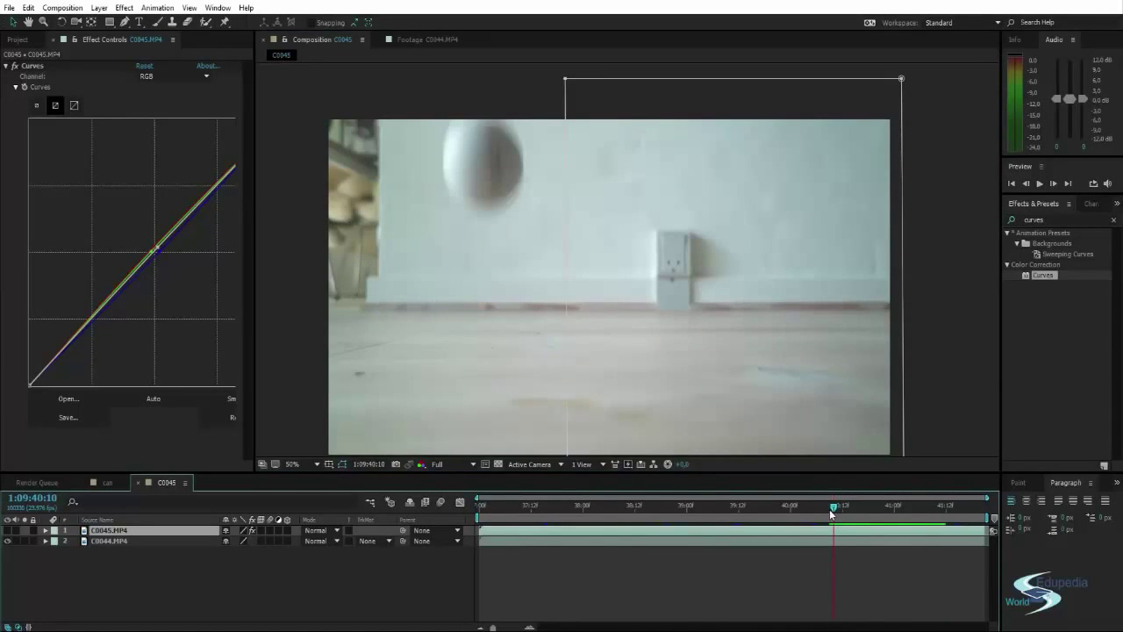
key(Page_Up)
key(Page_Down)
key(Page_Down)
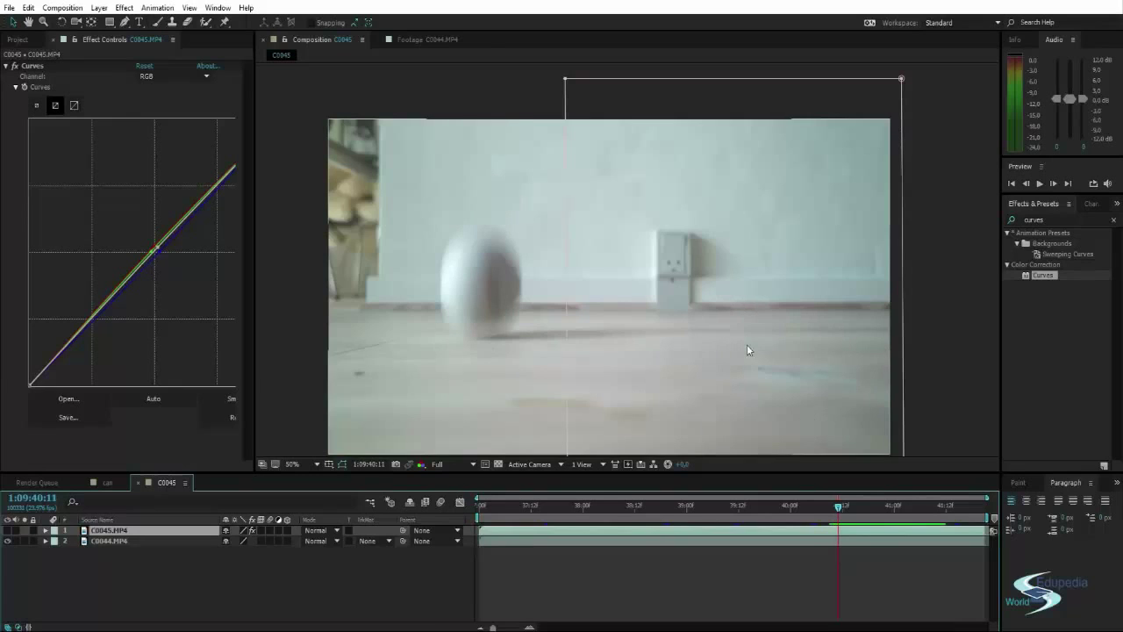
key(Page_Up)
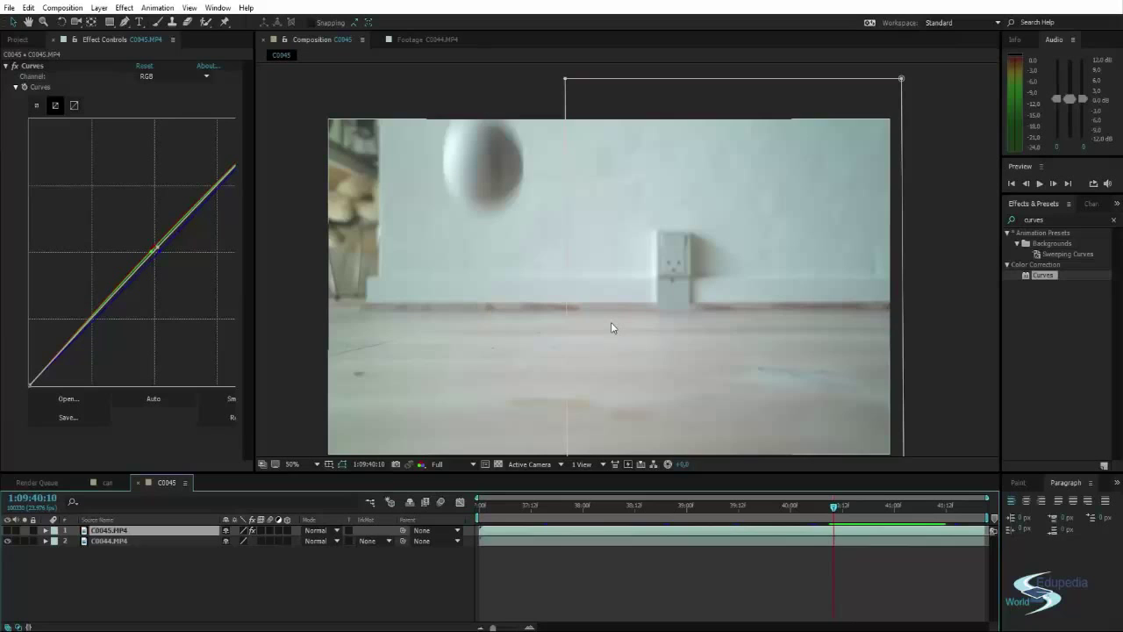
key(Page_Down)
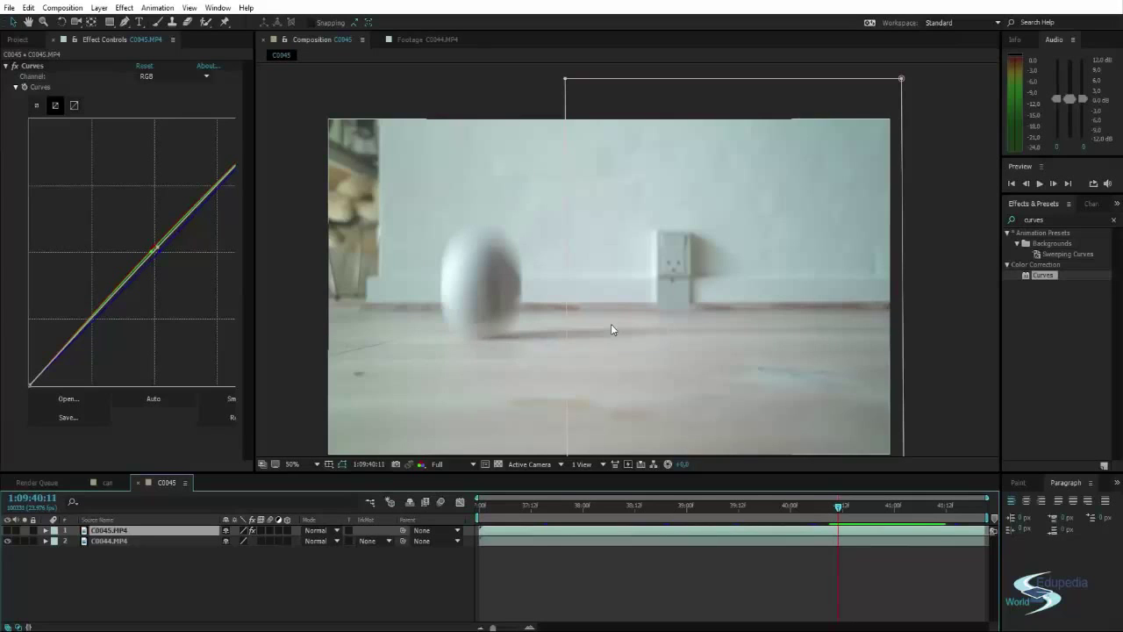
- Draw a closed Pen mask around the left ball's floor shadow on the C0045.MP4 layer, and compare it with the layer shown and hidden
key(g)
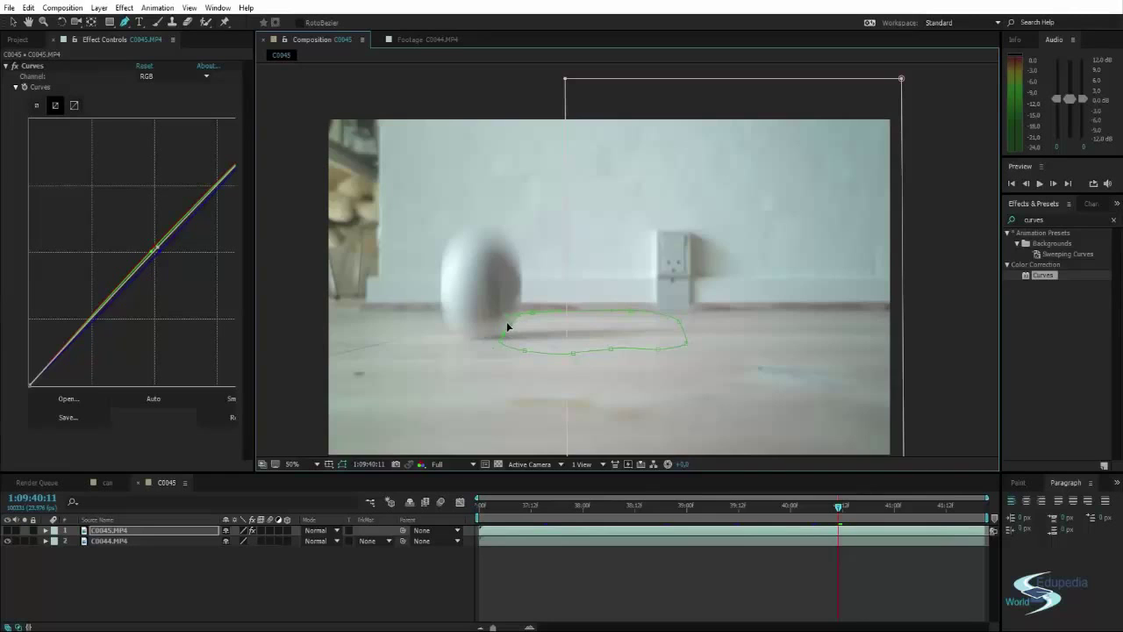
drag(608, 349, 573, 351)
click(8, 531)
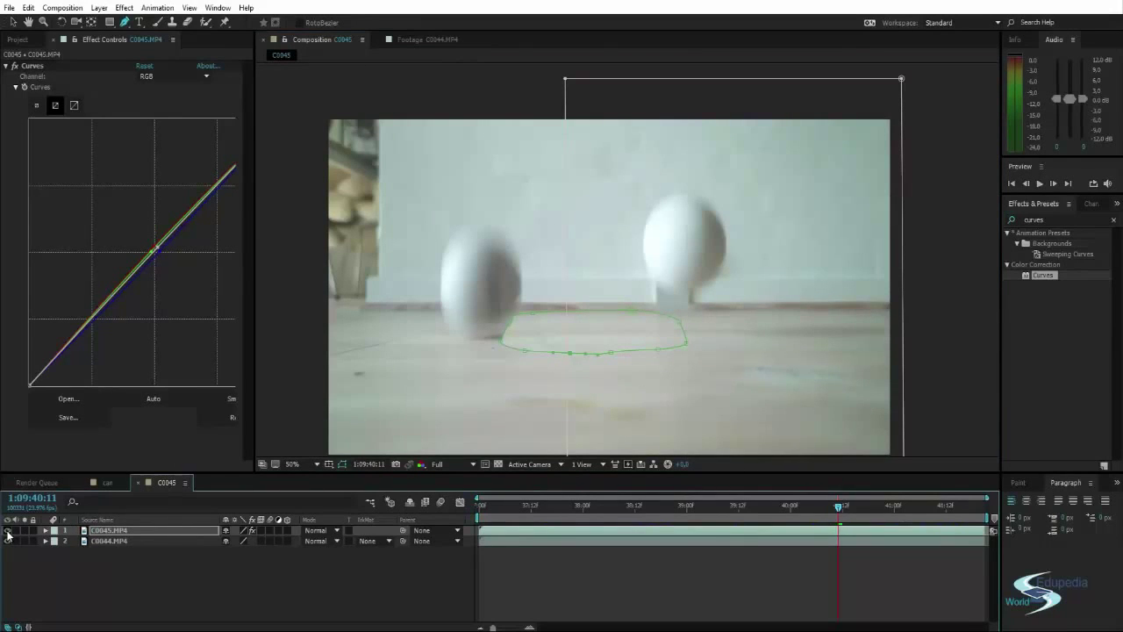
click(8, 531)
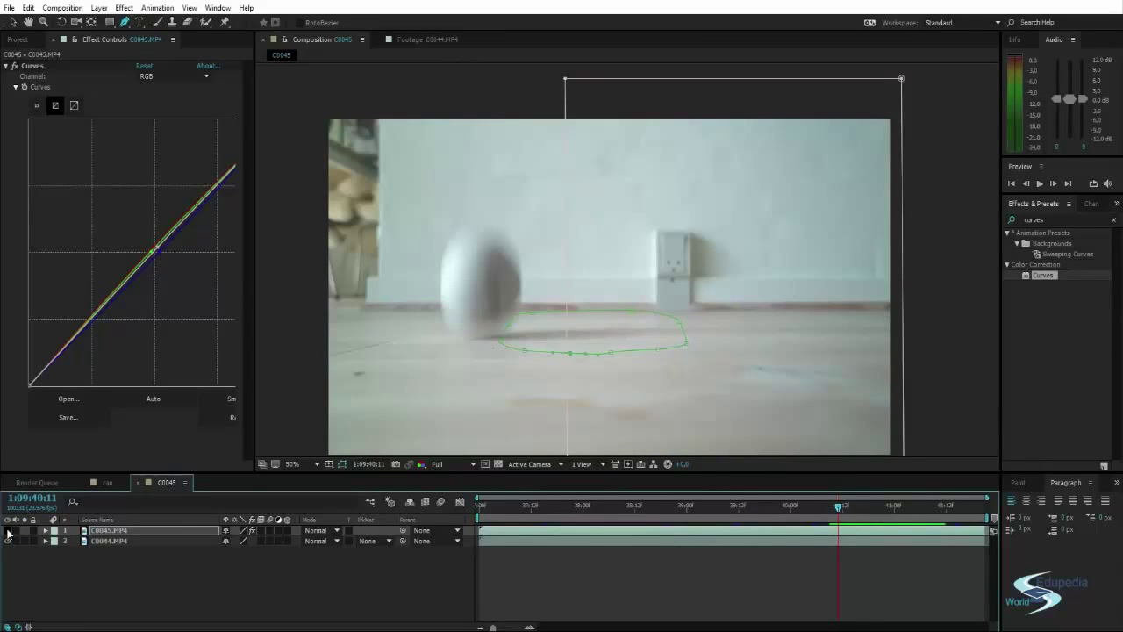
- Show the C0045.MP4 layer at 1:09:40:12 and pull the shadow mask's right-hand points in so it clears the right ball
key(Page_Down)
click(8, 531)
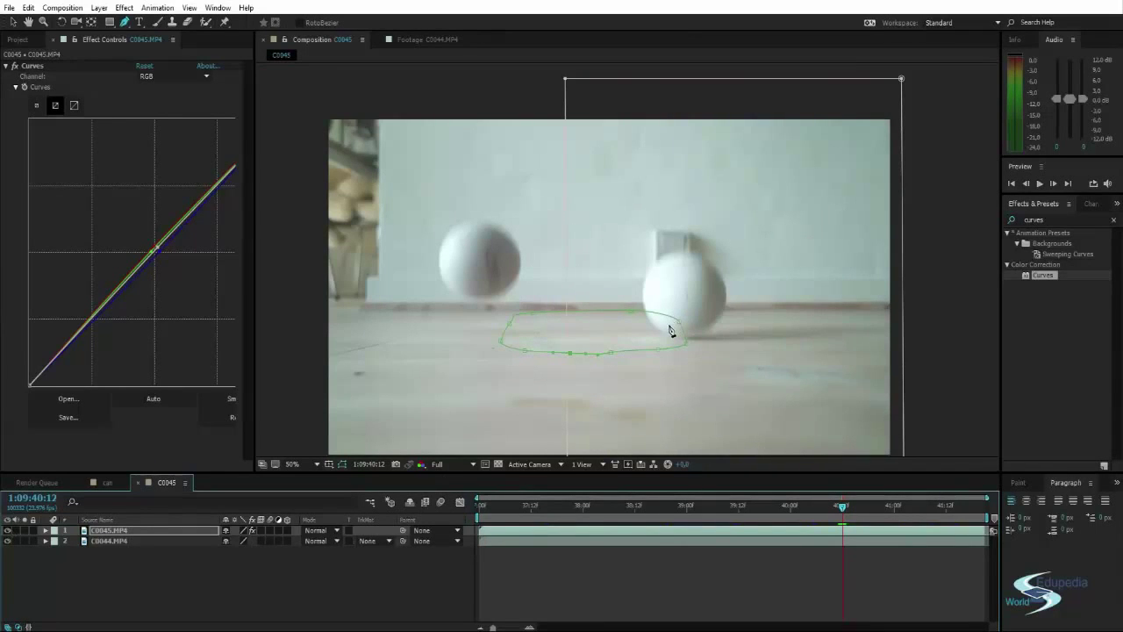
drag(680, 320, 651, 337)
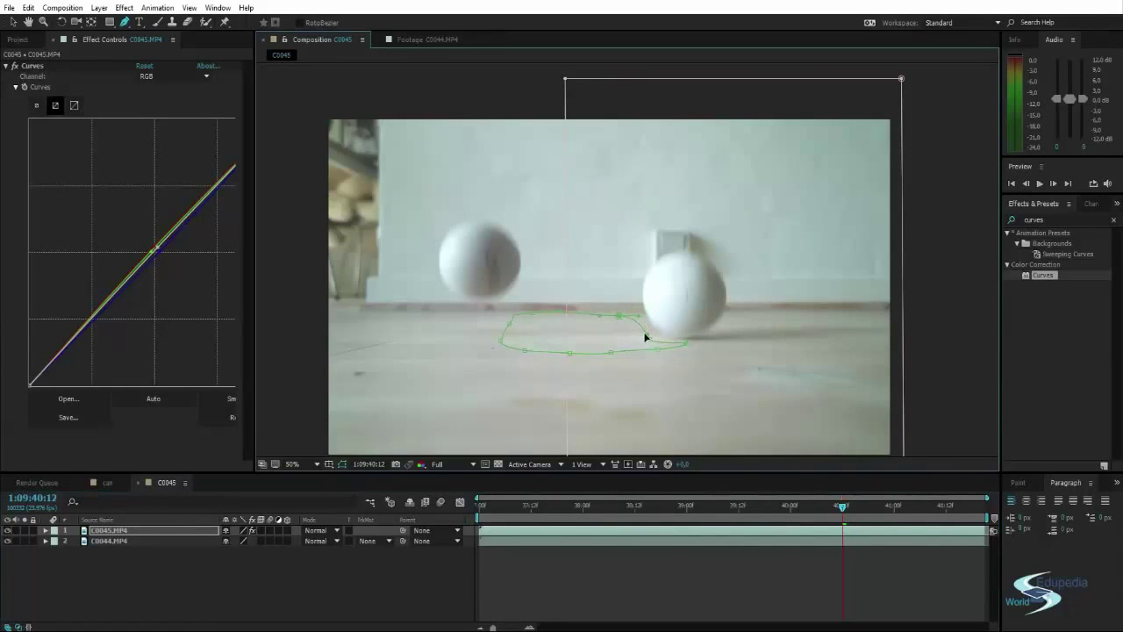
drag(650, 339, 654, 335)
key(Page_Down)
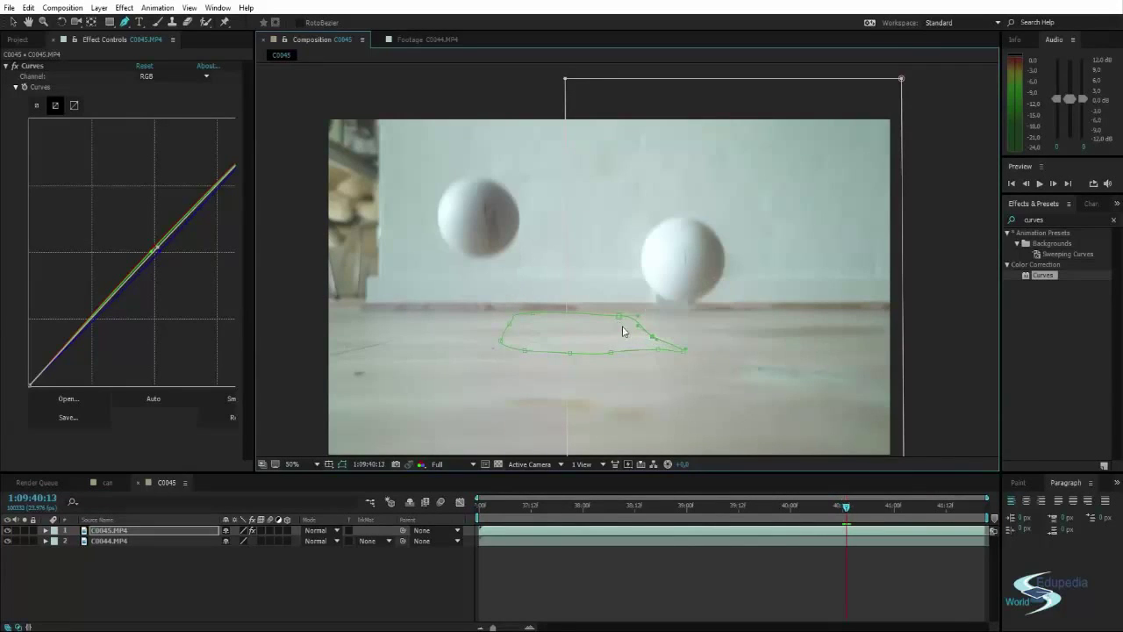
key(Page_Up)
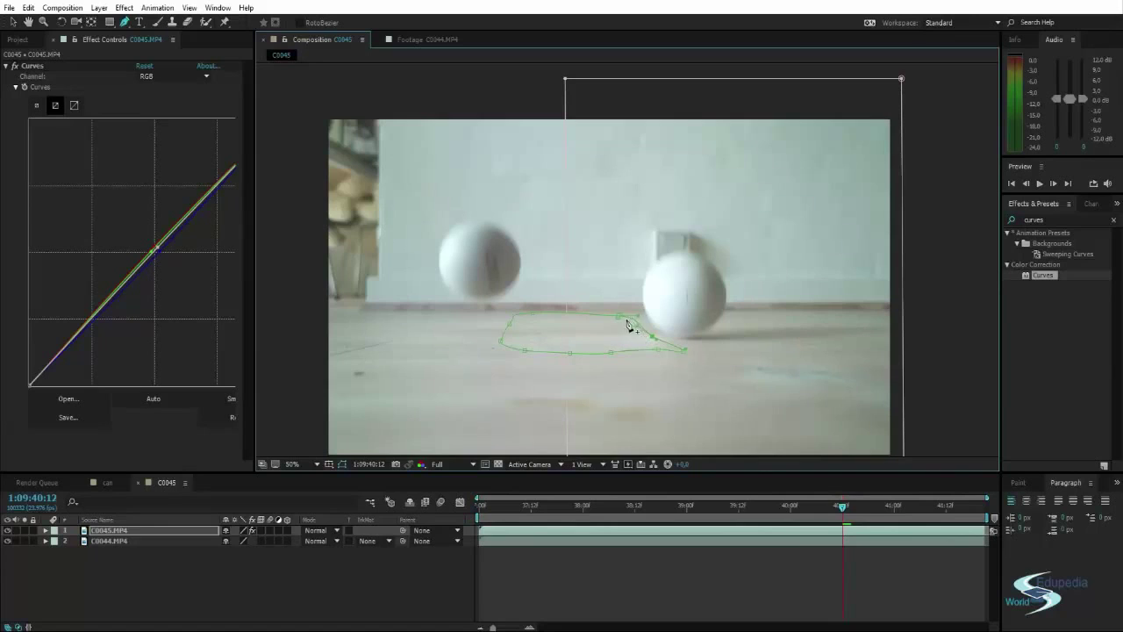
drag(620, 314, 625, 313)
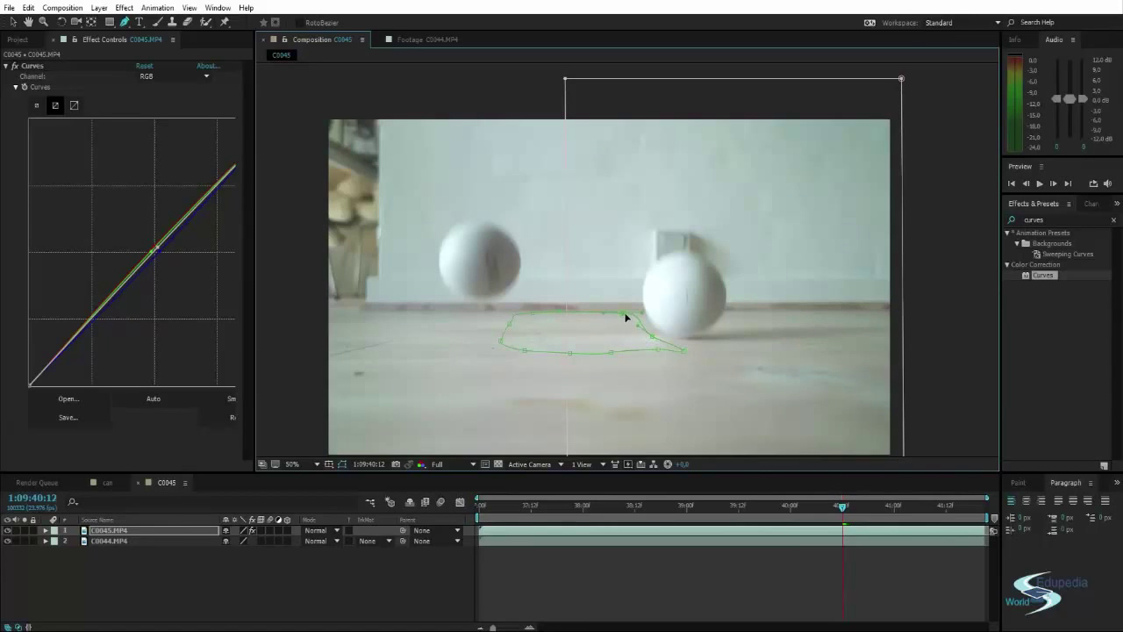
click(658, 350)
- Expand Mask 2 of the C0045.MP4 layer and start animating its Mask Path with a keyframe at 1:09:40:12
click(94, 527)
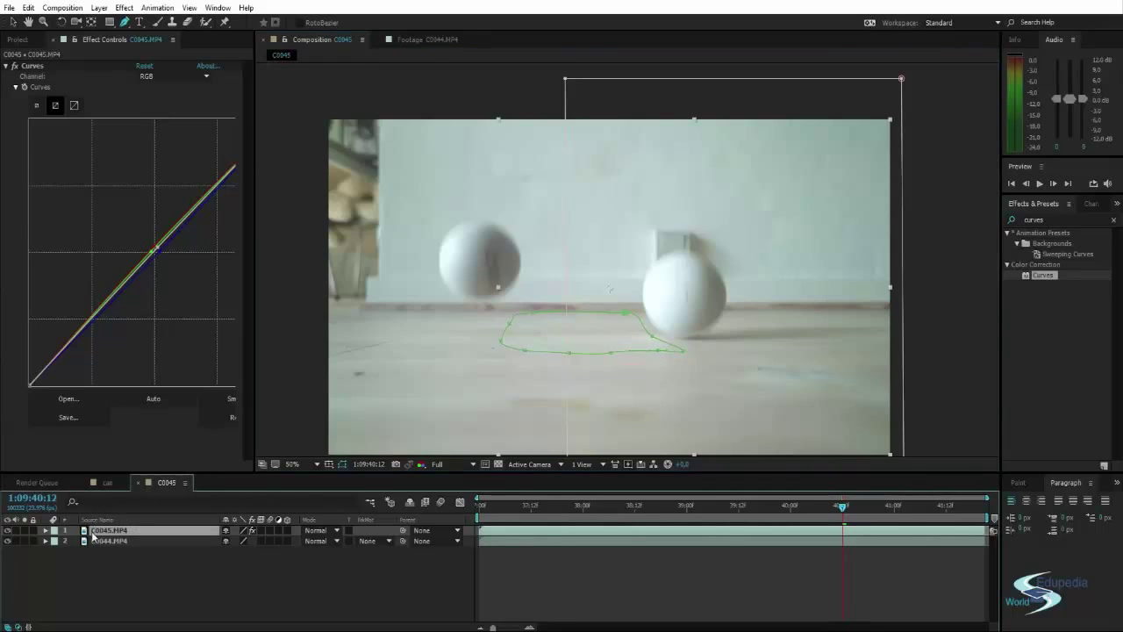
click(45, 531)
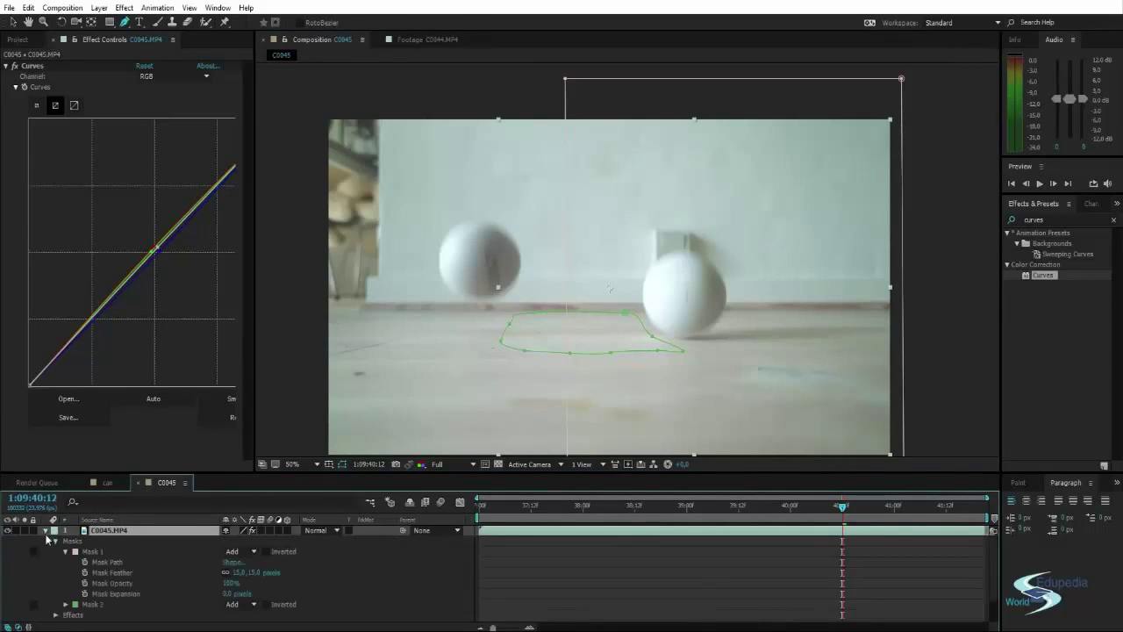
click(65, 605)
scroll(165, 553, down, 1)
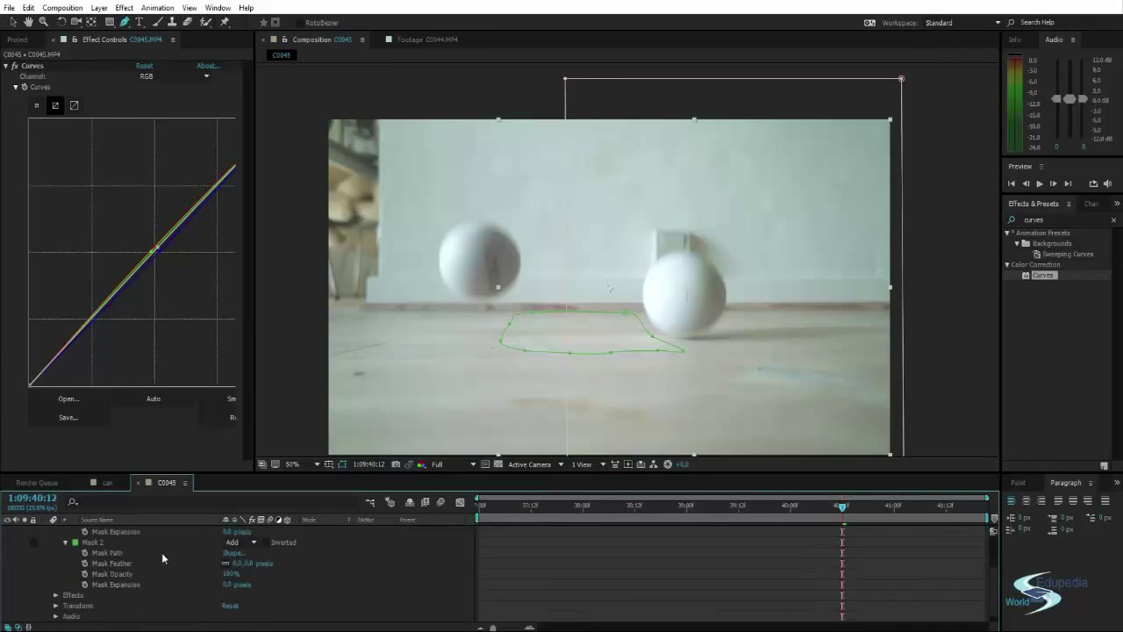
click(159, 552)
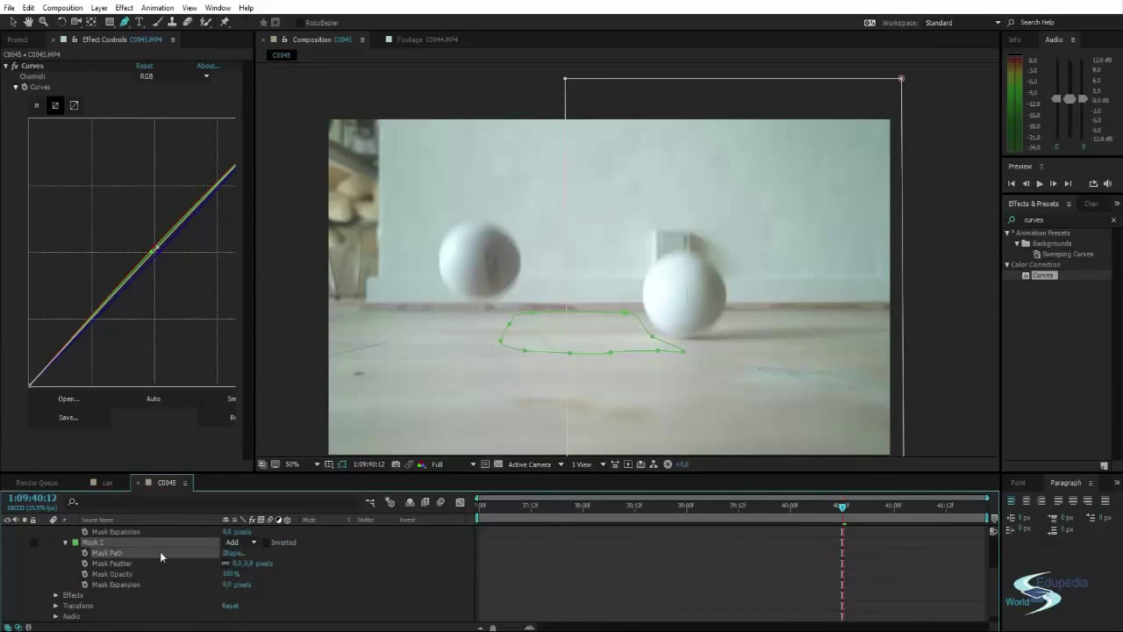
click(84, 553)
- Go back to 1:09:40:11 and hide the C0045.MP4 layer to expose the full shadow under Mask 2
key(Page_Up)
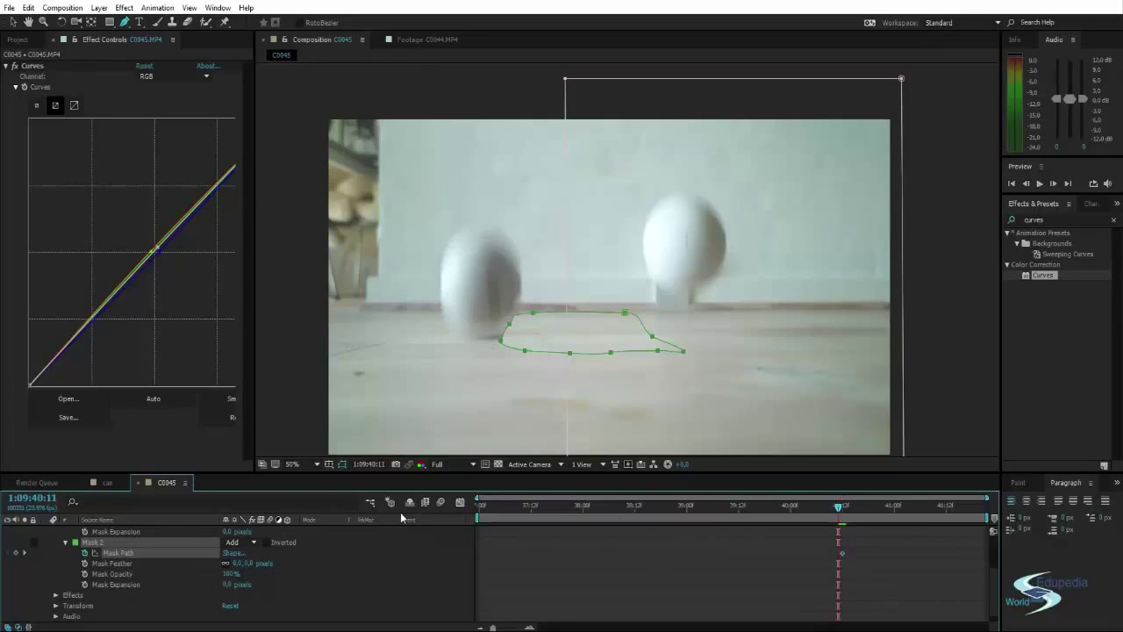
scroll(29, 548, up, 3)
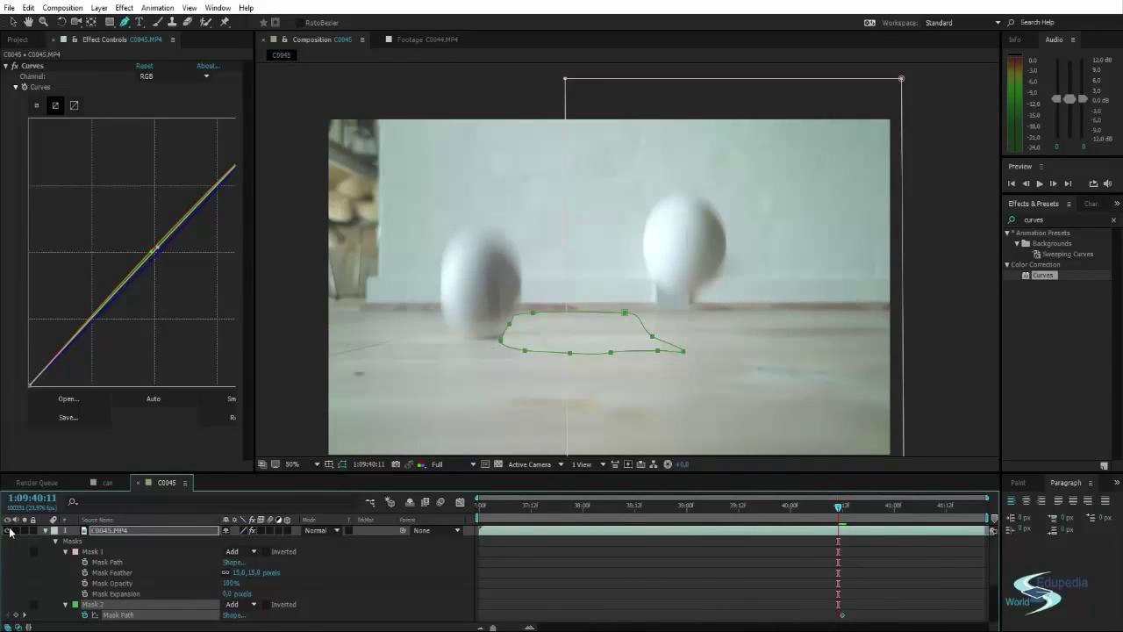
click(8, 530)
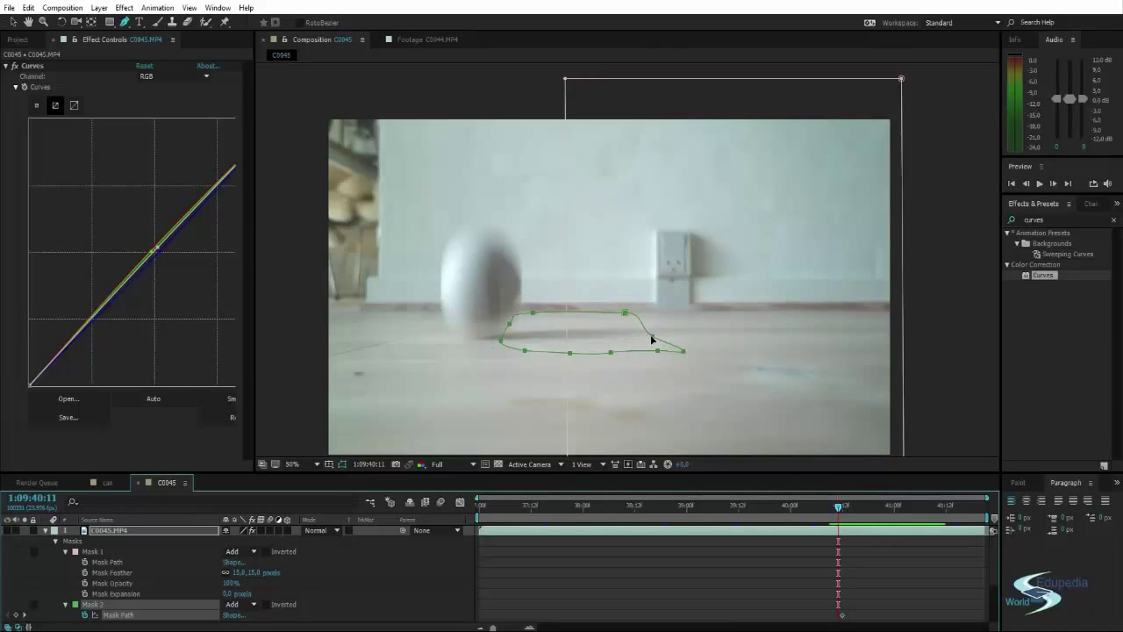
mouse_move(651, 336)
mouse_down()
mouse_move(661, 325)
mouse_move(643, 332)
mouse_move(660, 327)
mouse_move(657, 338)
mouse_move(666, 326)
mouse_up()
click(625, 313)
click(625, 312)
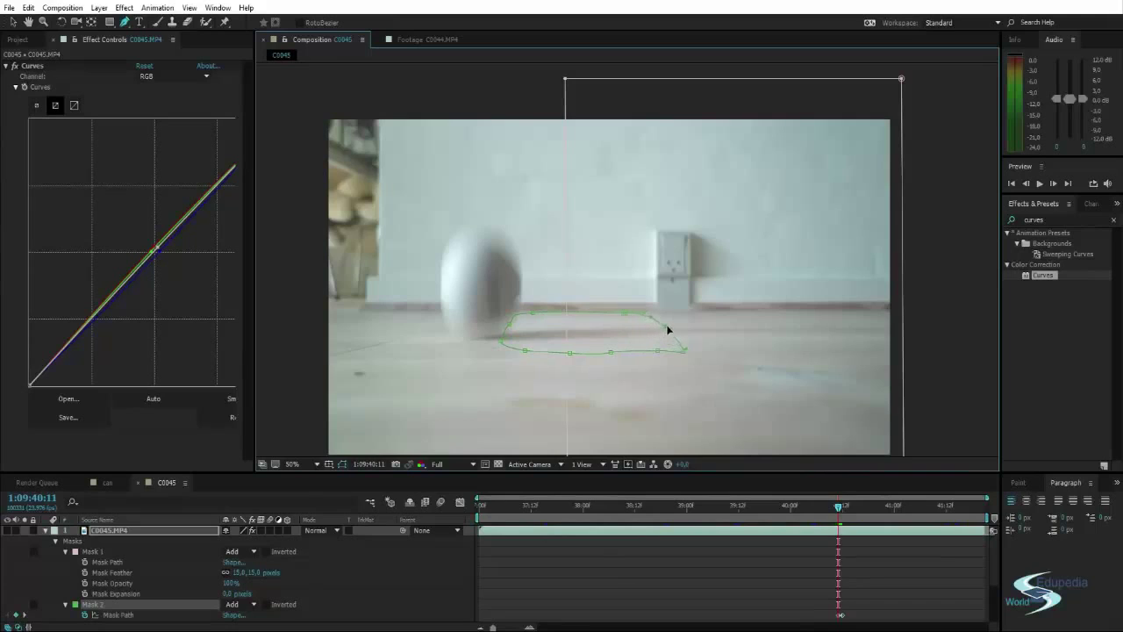
click(670, 324)
click(680, 348)
drag(682, 345, 668, 347)
key(Right)
key(Right)
key(Right)
key(Right)
key(Right)
key(Right)
key(Right)
key(Right)
key(Right)
key(Right)
key(Right)
key(Right)
key(Right)
key(ctrl+z)
key(ctrl+z)
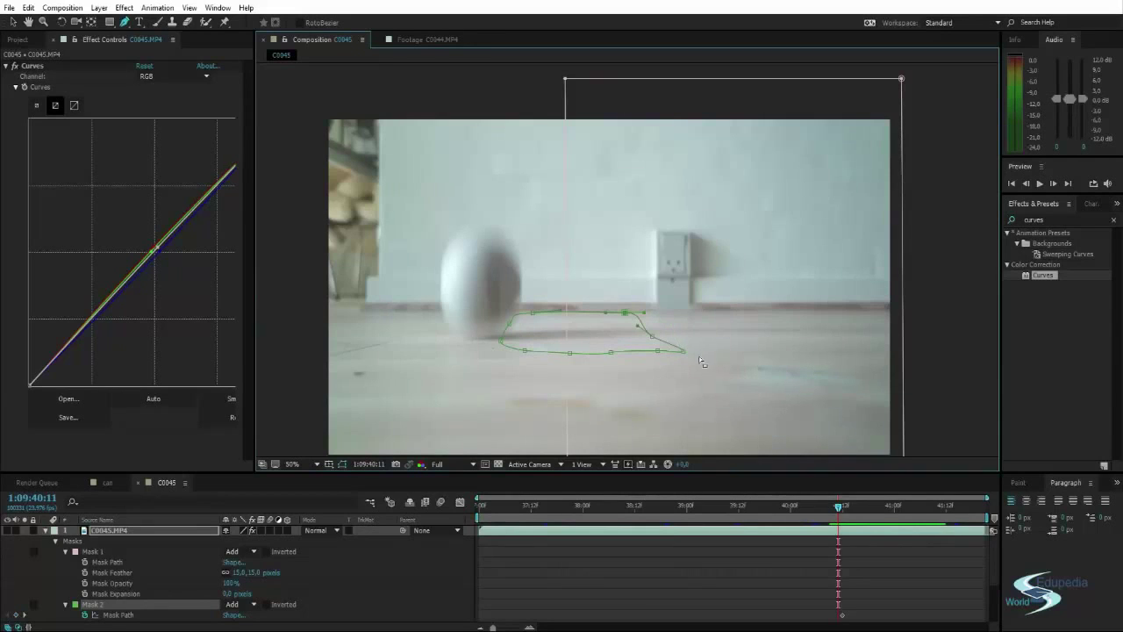
- Move Mask 2's upper-right point outward around the shadow at 1:09:40:11, and advance to 1:09:40:12
drag(652, 338, 670, 321)
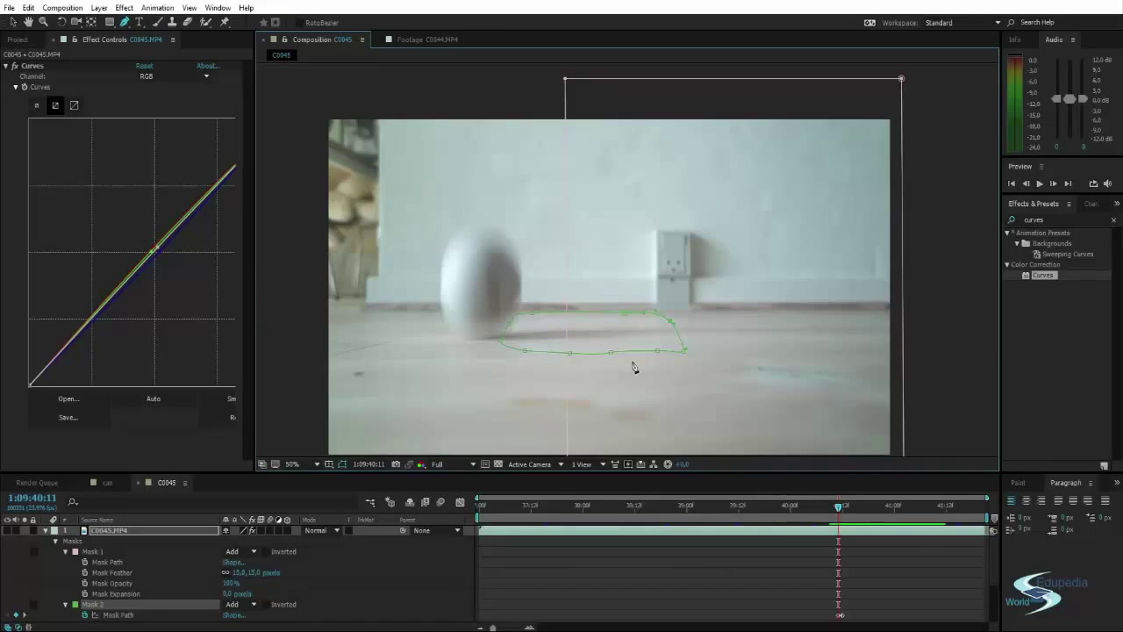
click(841, 507)
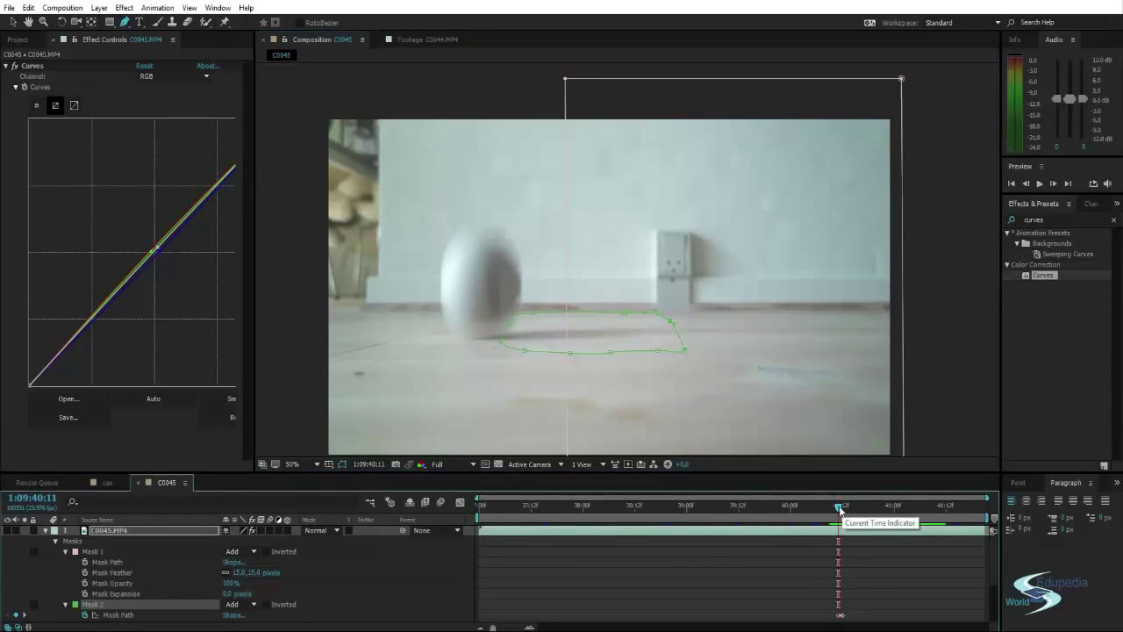
drag(840, 508, 840, 509)
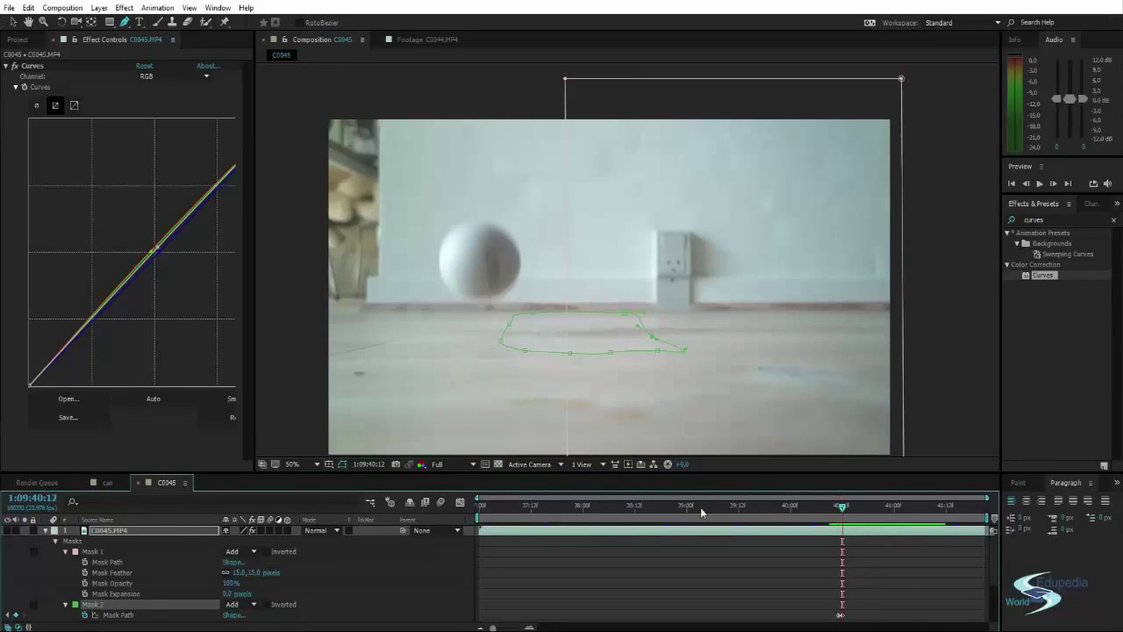
- Show the C0045.MP4 layer and compare Mask 2 between 1:09:40:11 and 1:09:40:12
click(7, 530)
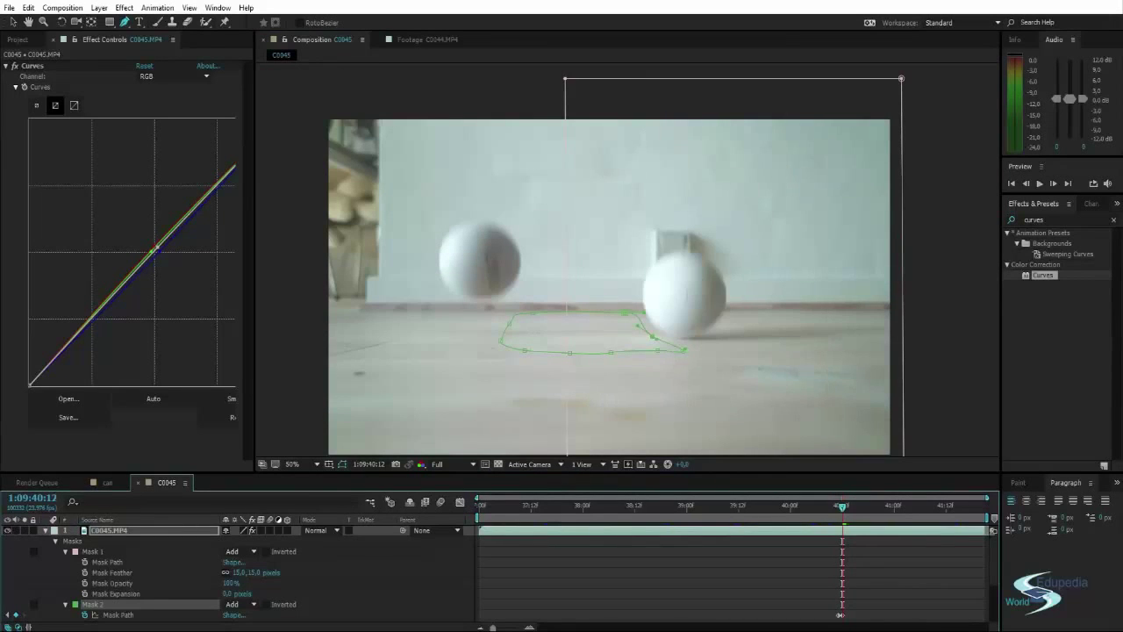
key(Page_Up)
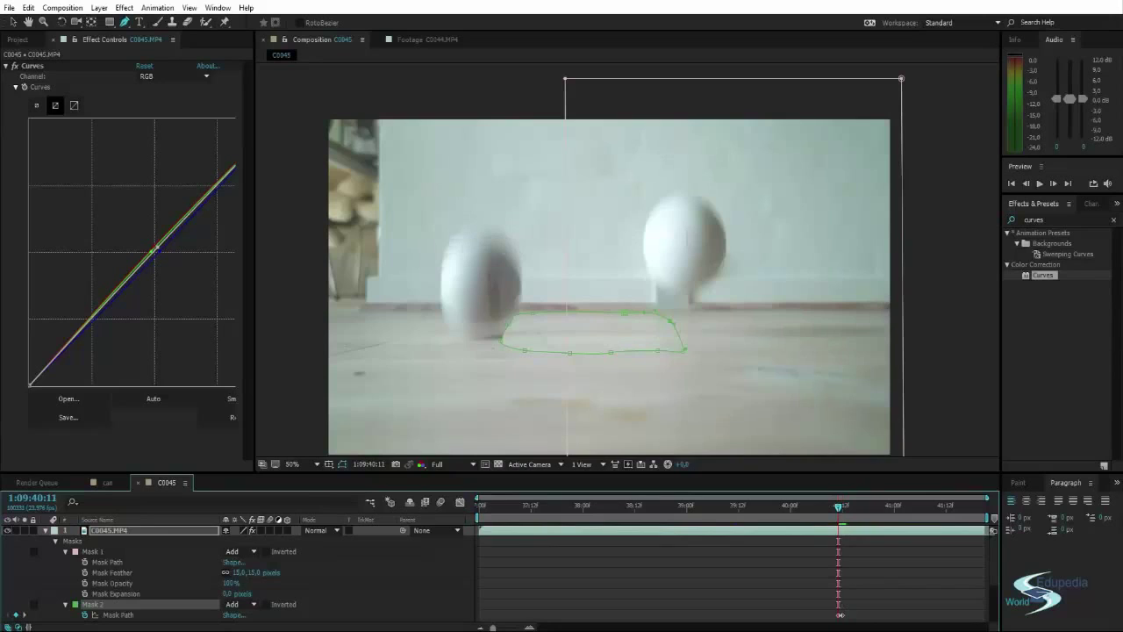
key(Page_Down)
key(Page_Up)
key(Page_Down)
key(Page_Up)
key(Page_Down)
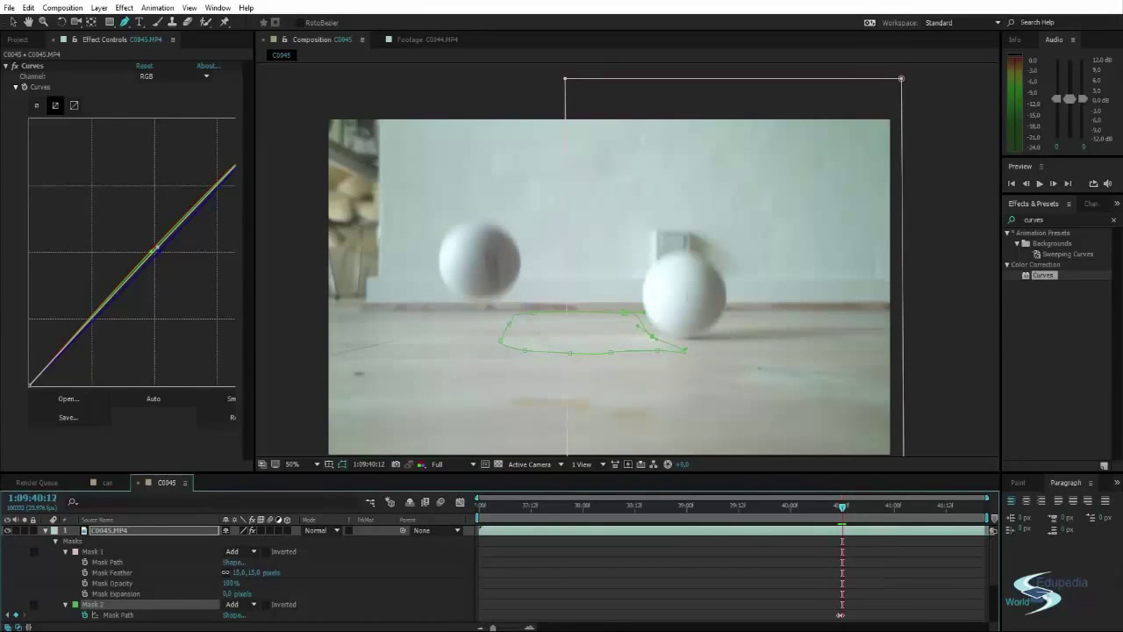
- Step through the frames from 1:09:40:13 to 1:09:40:18 to check Mask 2 against both balls and their shadows
key(Page_Down)
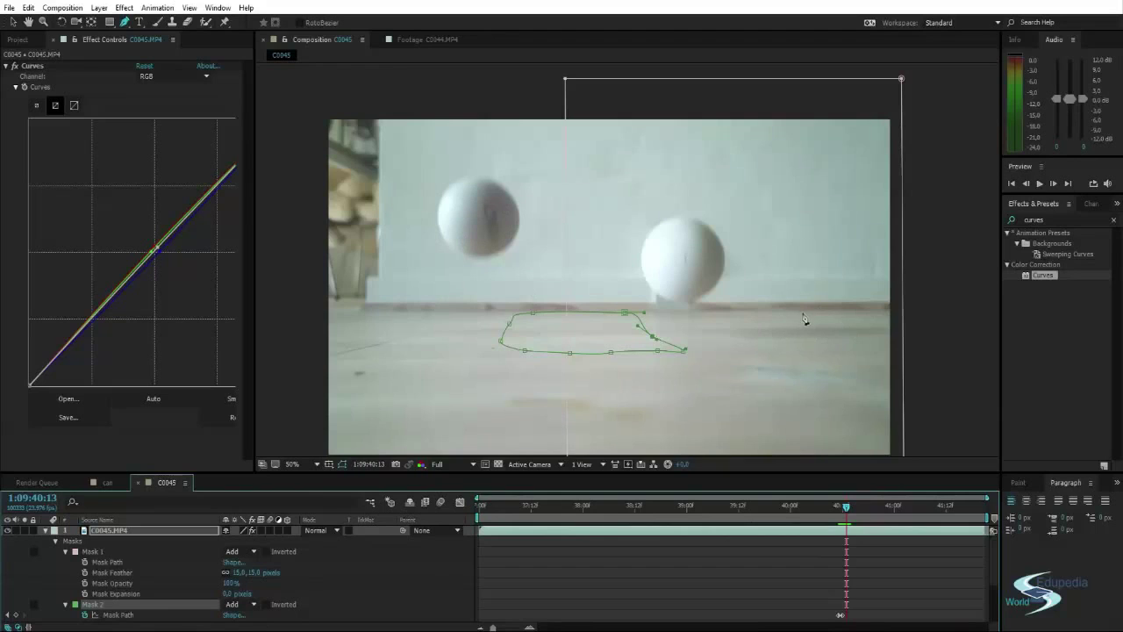
key(Page_Down)
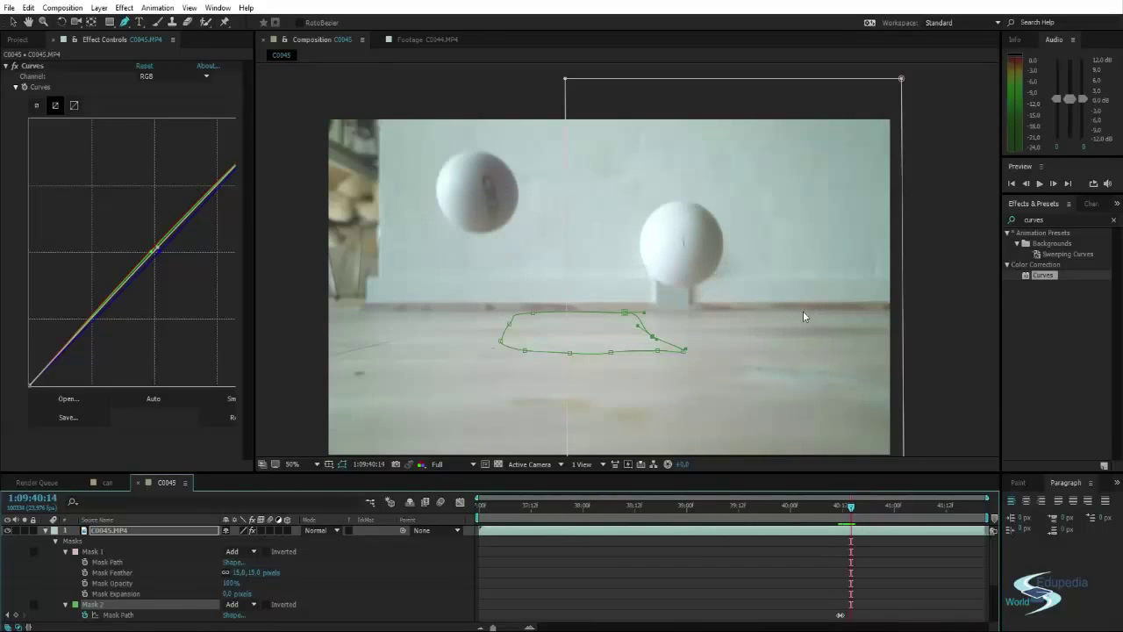
key(Page_Down)
key(Page_Down)
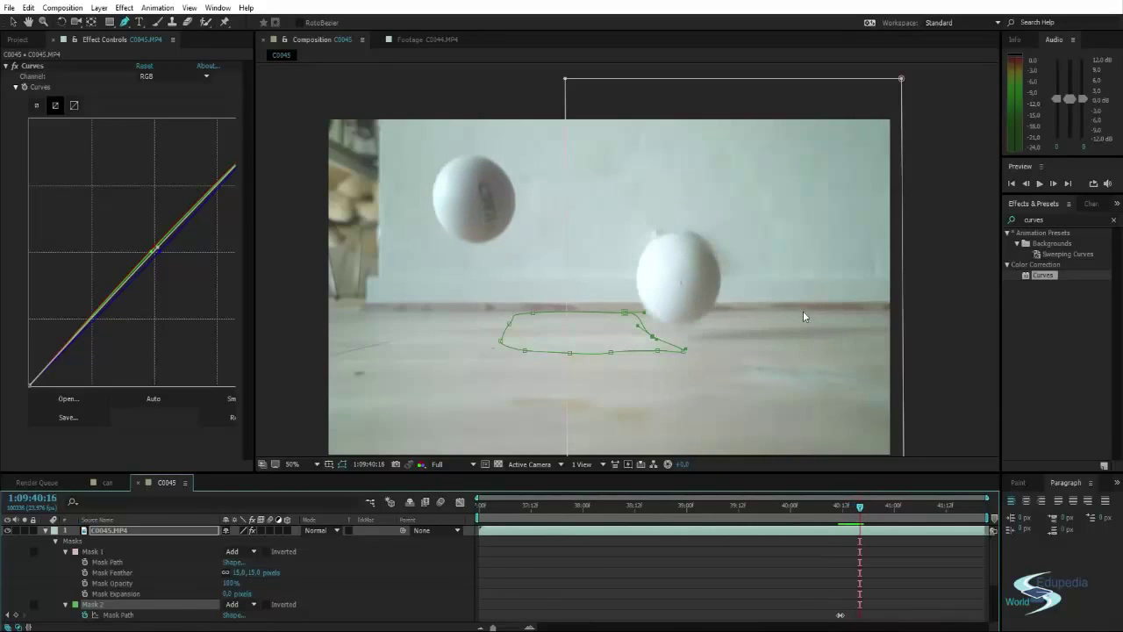
key(Page_Down)
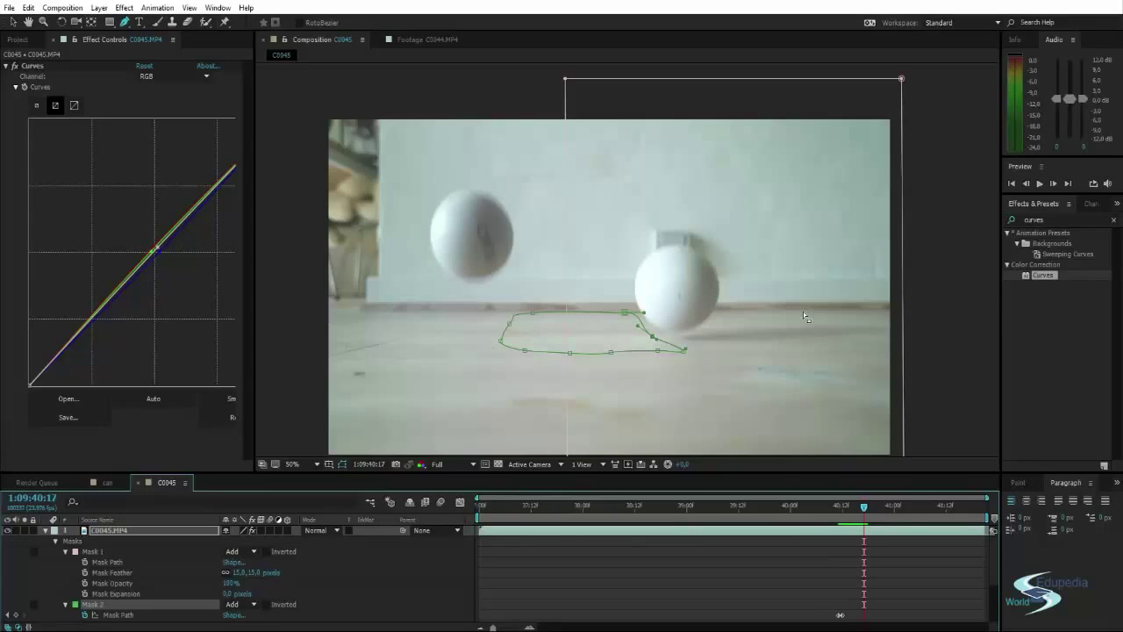
key(Page_Down)
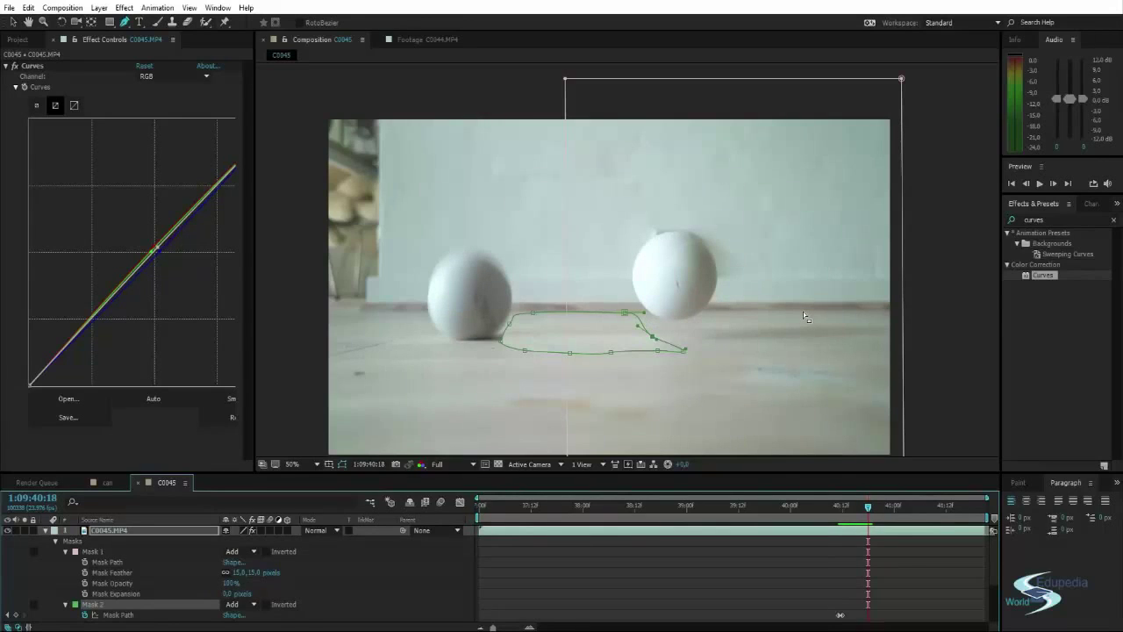
key(Page_Down)
- Hide the C0045.MP4 layer and advance to 1:09:40:22 to expose the left ball's shadow under Mask 2
key(Page_Up)
key(Page_Up)
key(Page_Up)
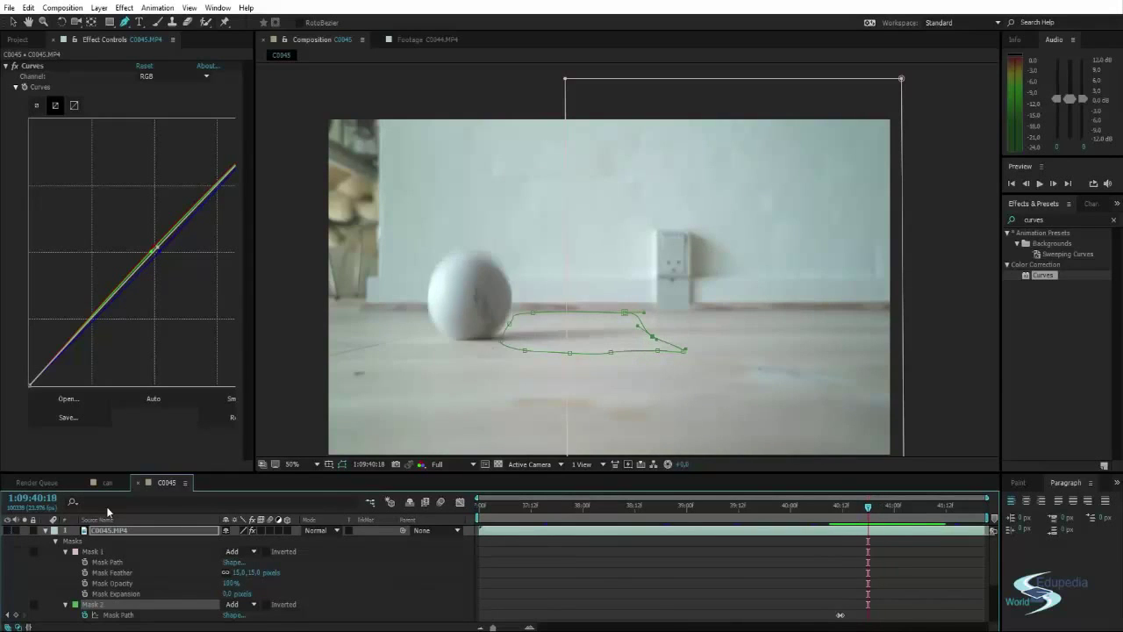
key(Page_Down)
key(Page_Down)
key(Page_Down)
key(Page_Down)
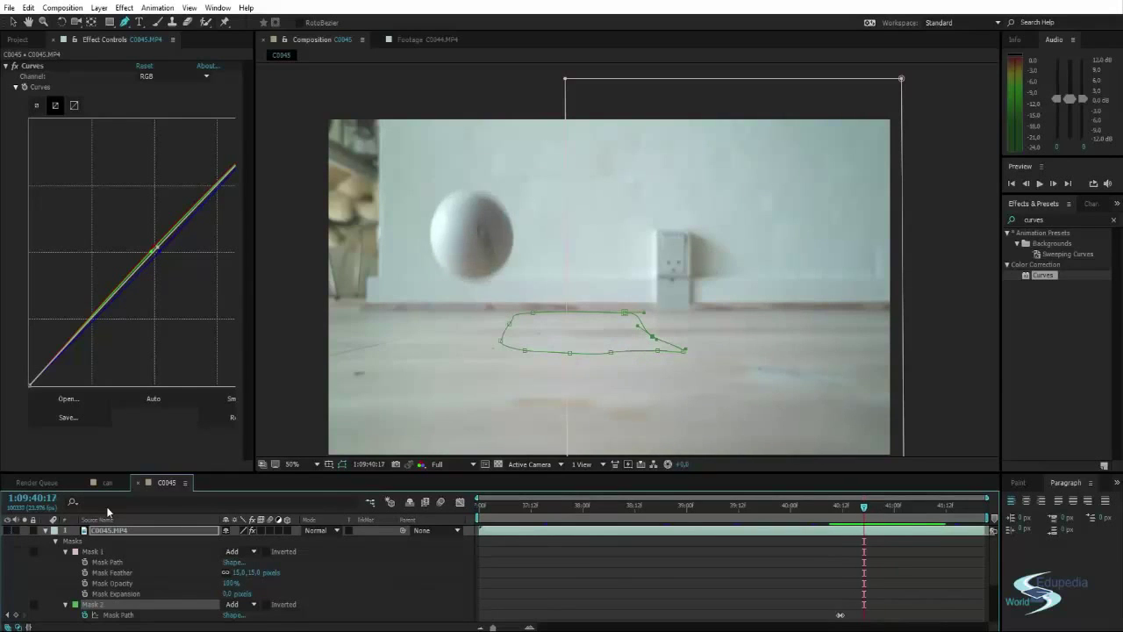
key(Page_Down)
key(Page_Down)
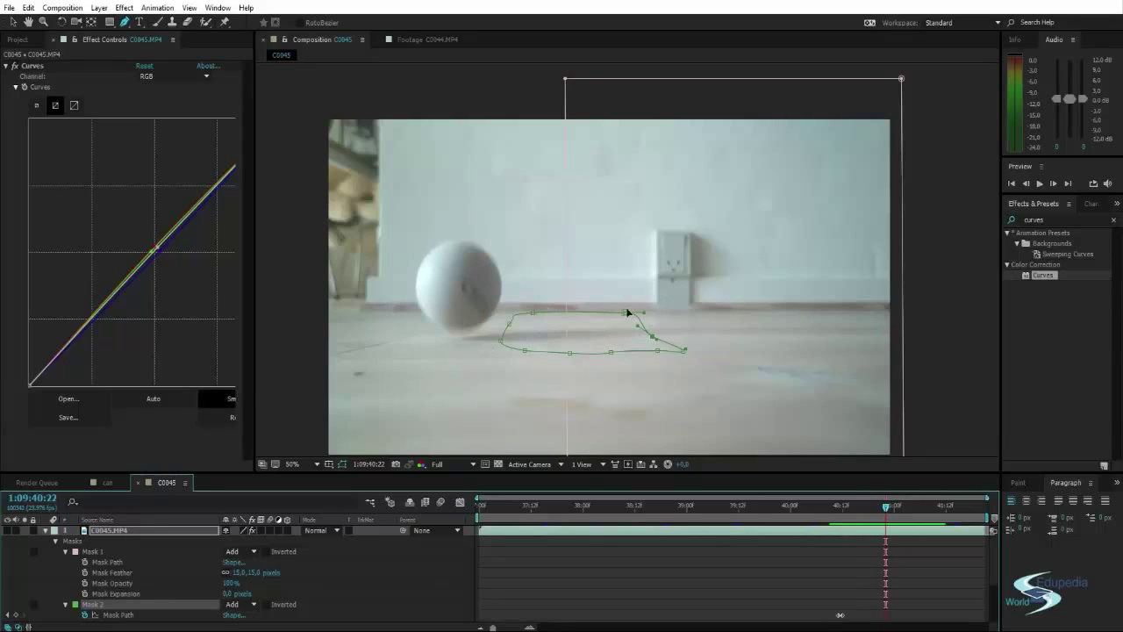
- Pull Mask 2's upper, right-hand and lower points in around the left ball's shadow at 1:09:40:22
drag(625, 311, 590, 311)
drag(652, 336, 637, 361)
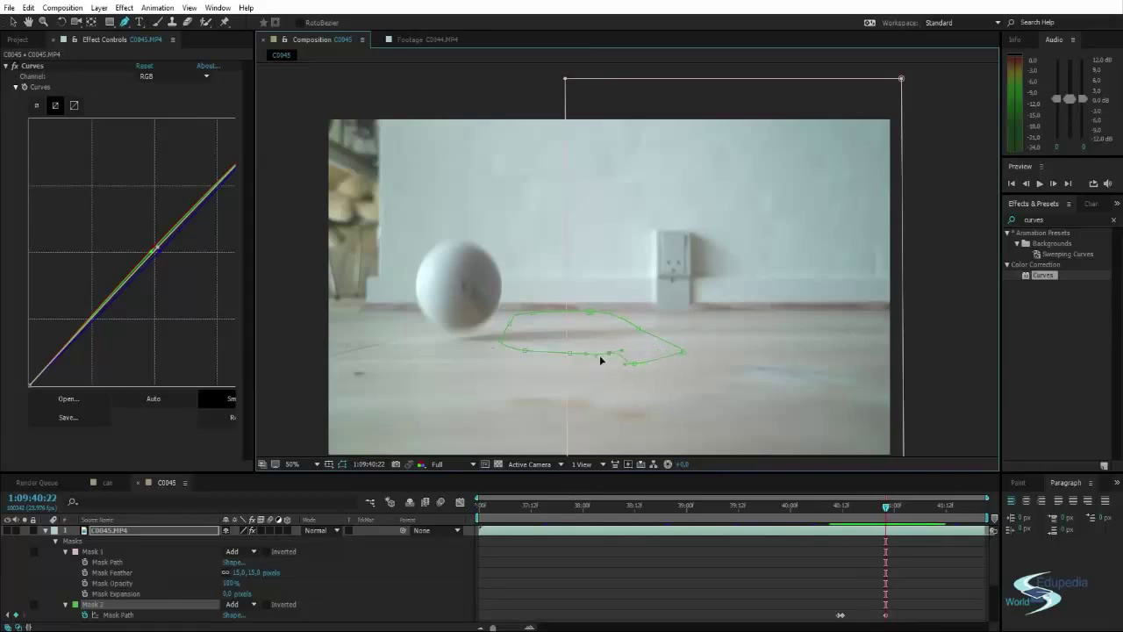
drag(684, 352, 630, 320)
drag(569, 353, 518, 353)
drag(586, 367, 631, 312)
- Go to 1:09:41:08 and pull Mask 2's right-hand and lower points inward around the shadow
drag(841, 506, 928, 515)
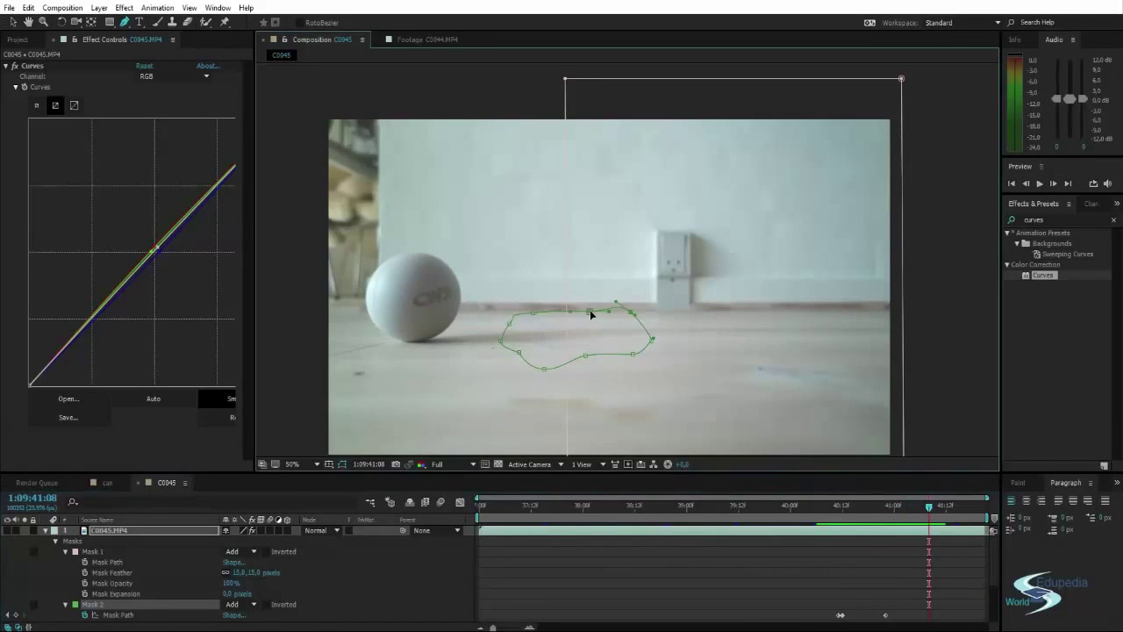
mouse_move(590, 310)
mouse_down()
mouse_move(571, 303)
mouse_move(583, 306)
mouse_up()
click(605, 361)
drag(630, 354, 559, 369)
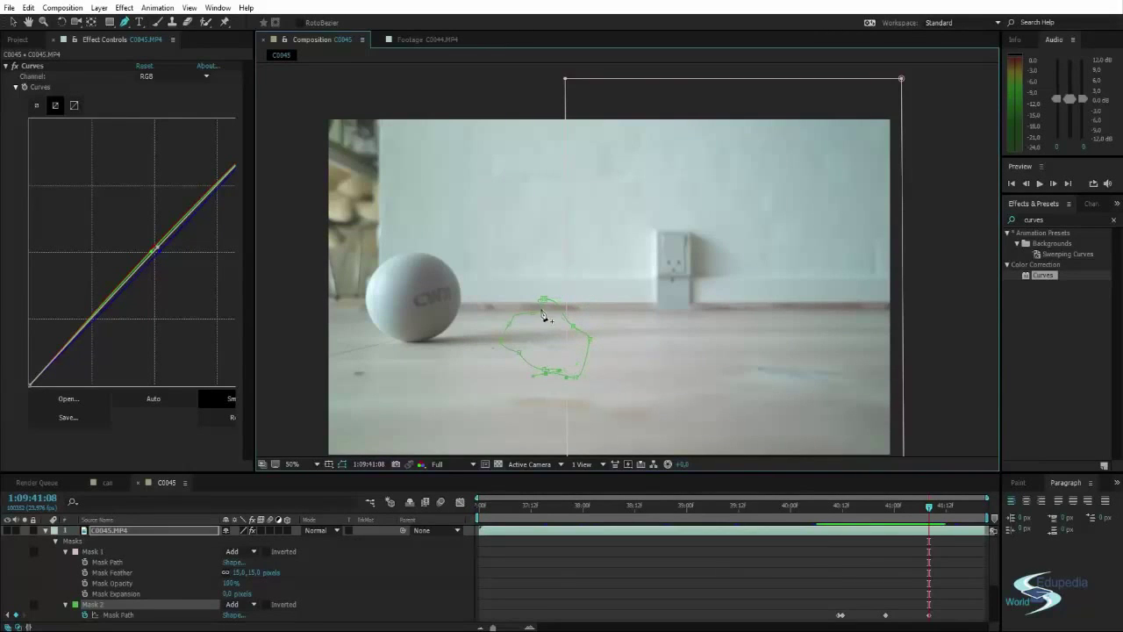
click(544, 300)
key(ctrl+t)
mouse_move(545, 306)
mouse_down()
mouse_move(524, 310)
mouse_move(551, 313)
mouse_up()
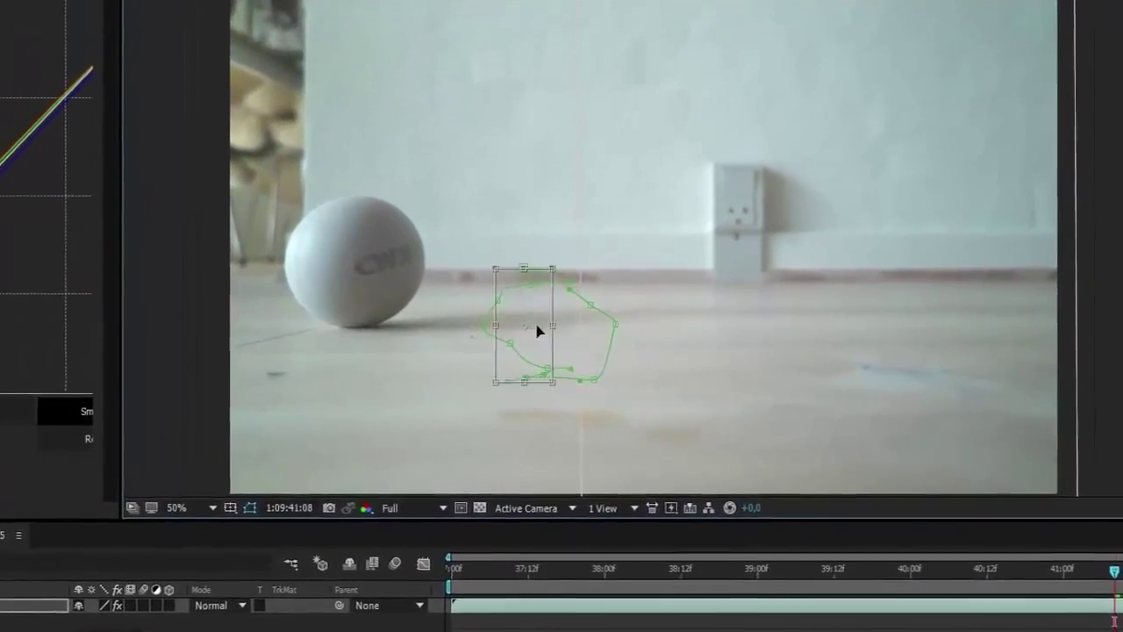
key(ctrl+z)
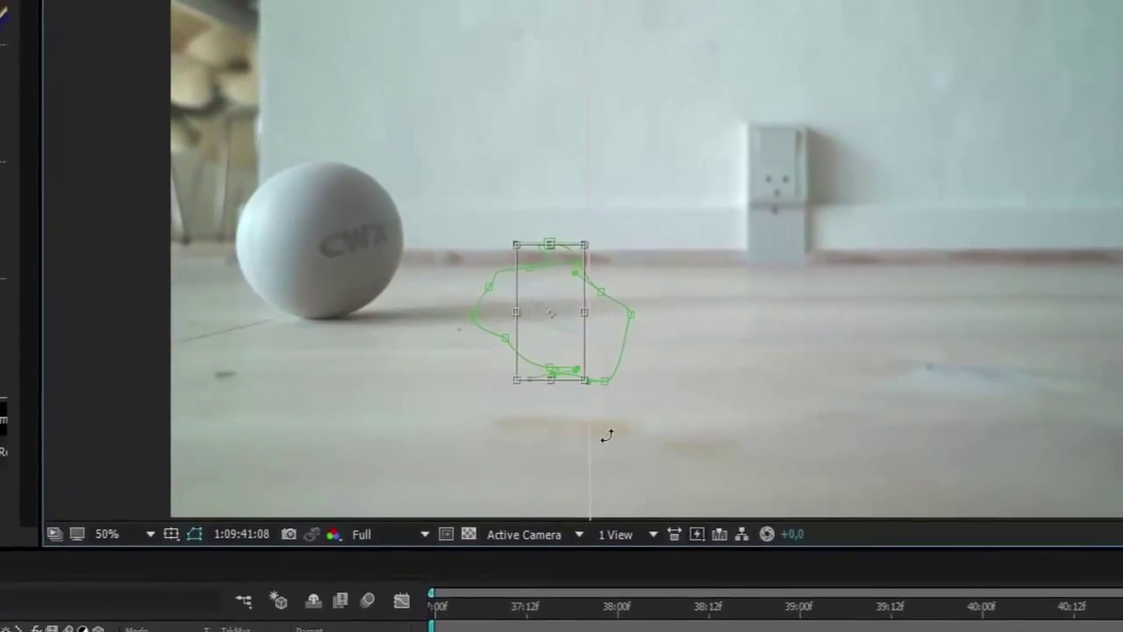
key(Return)
- Turn on the title/action safe guides, shift the whole Mask 2 toward the left ball at 1:09:41:08, and deselect it
key(apostrophe)
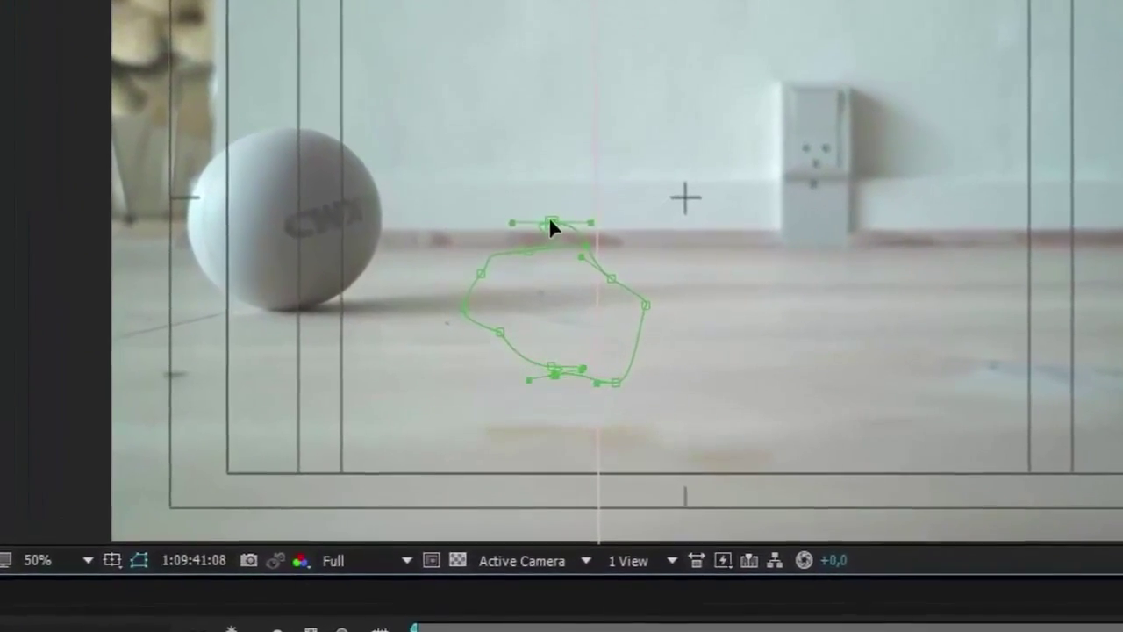
click(603, 339)
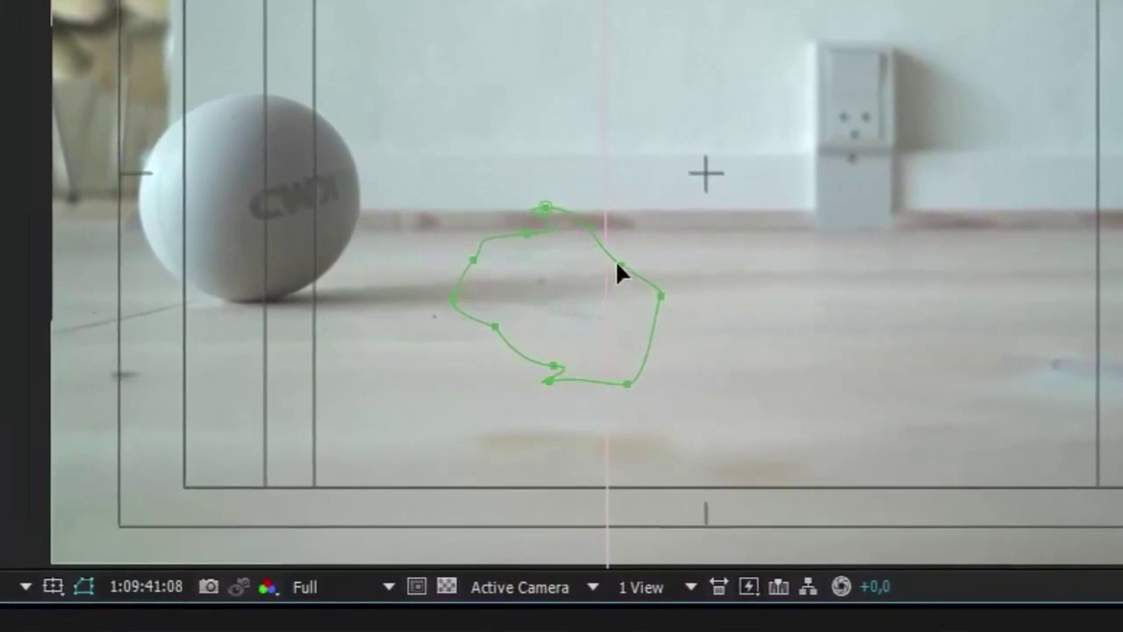
double_click(551, 213)
drag(570, 255, 513, 254)
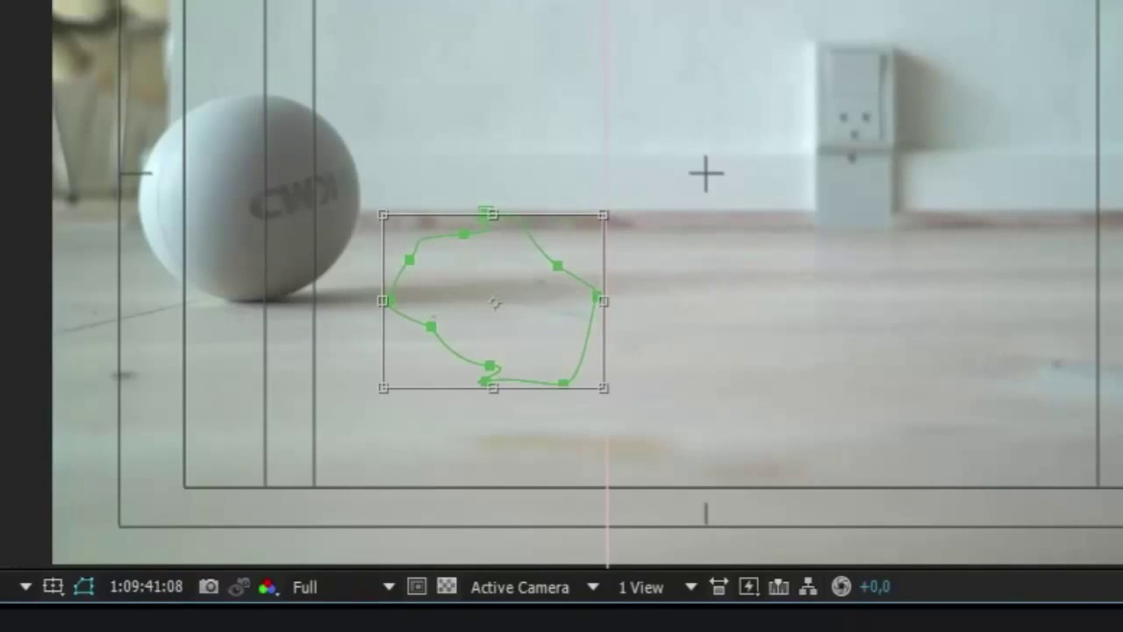
key(space)
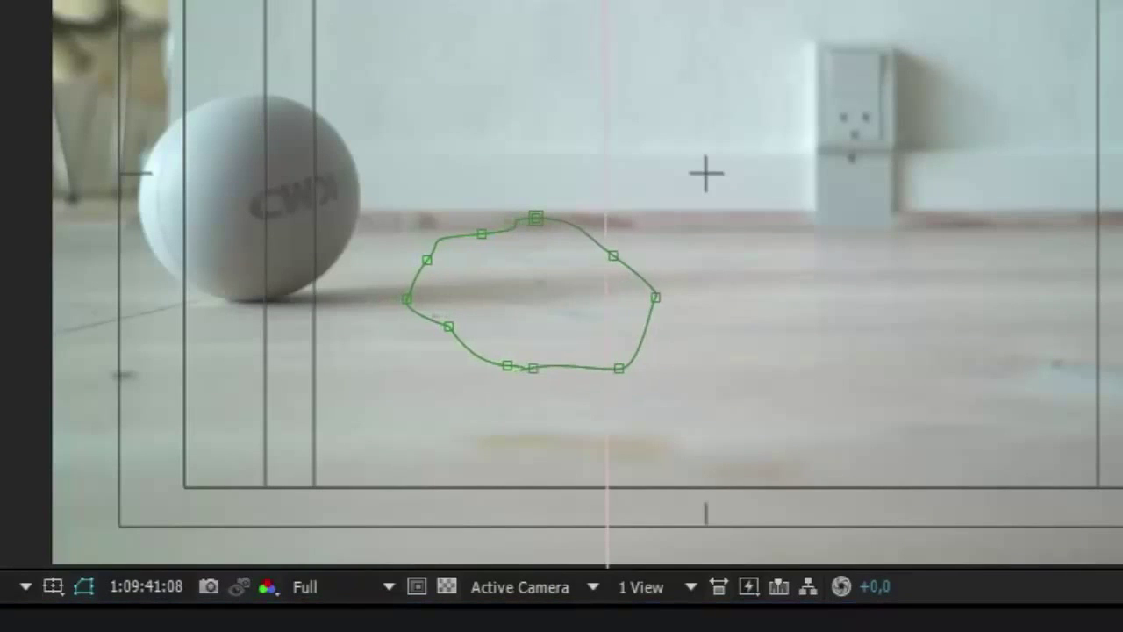
key(ctrl+shift+a)
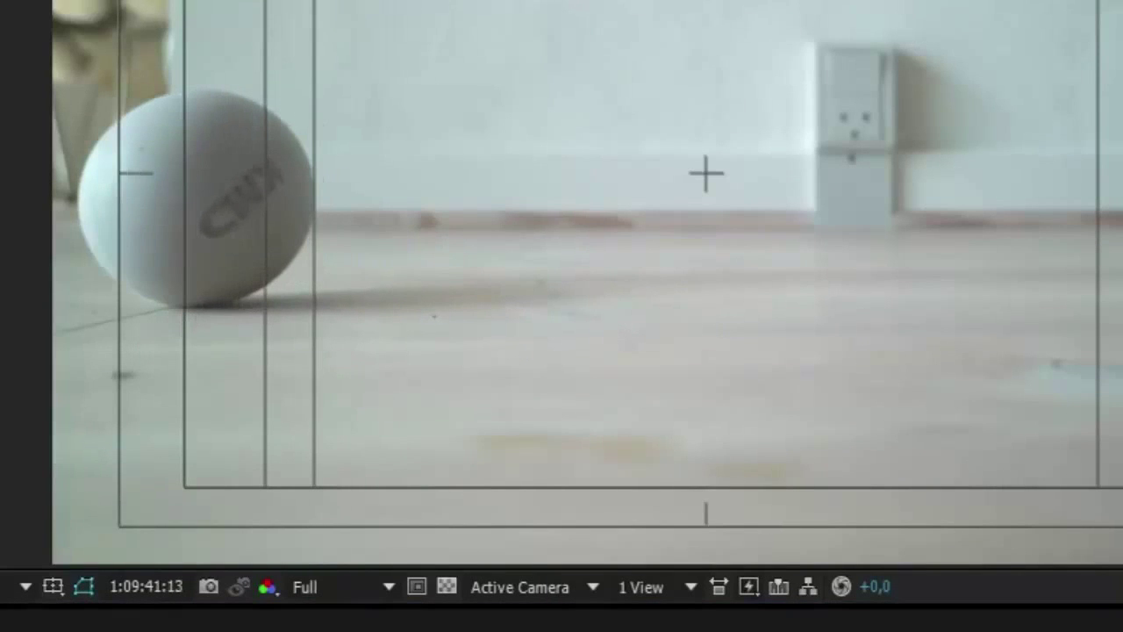
- Show the C0045.MP4 layer, scrub from 1:09:40:17 to 1:09:41:10, and set Mask 2's mode to Subtract
click(161, 621)
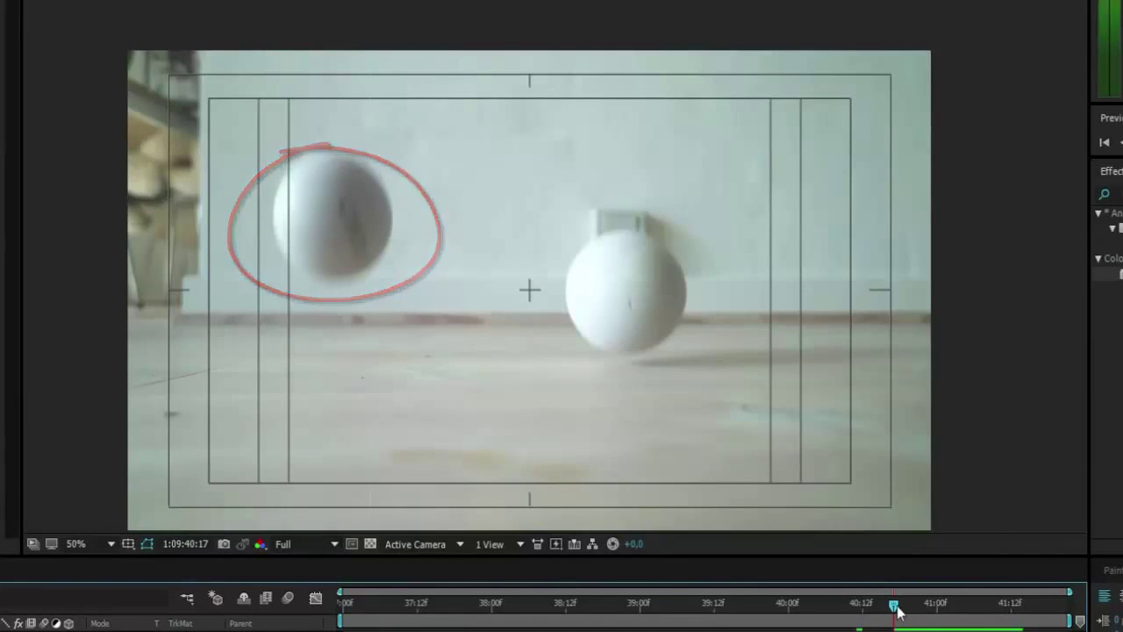
drag(894, 612, 999, 608)
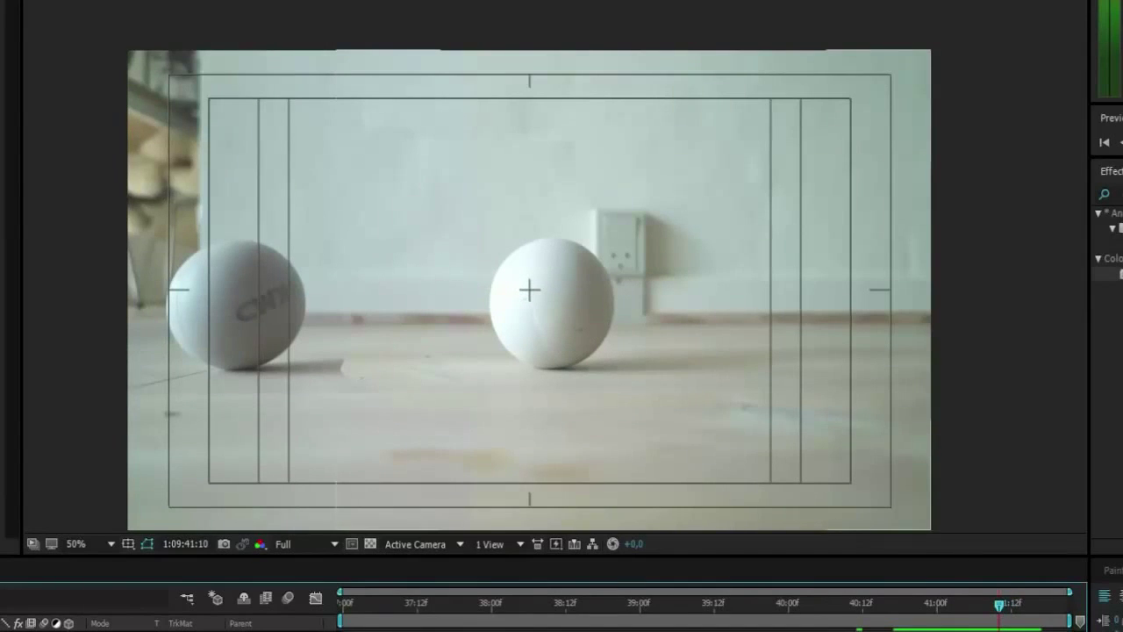
click(12, 630)
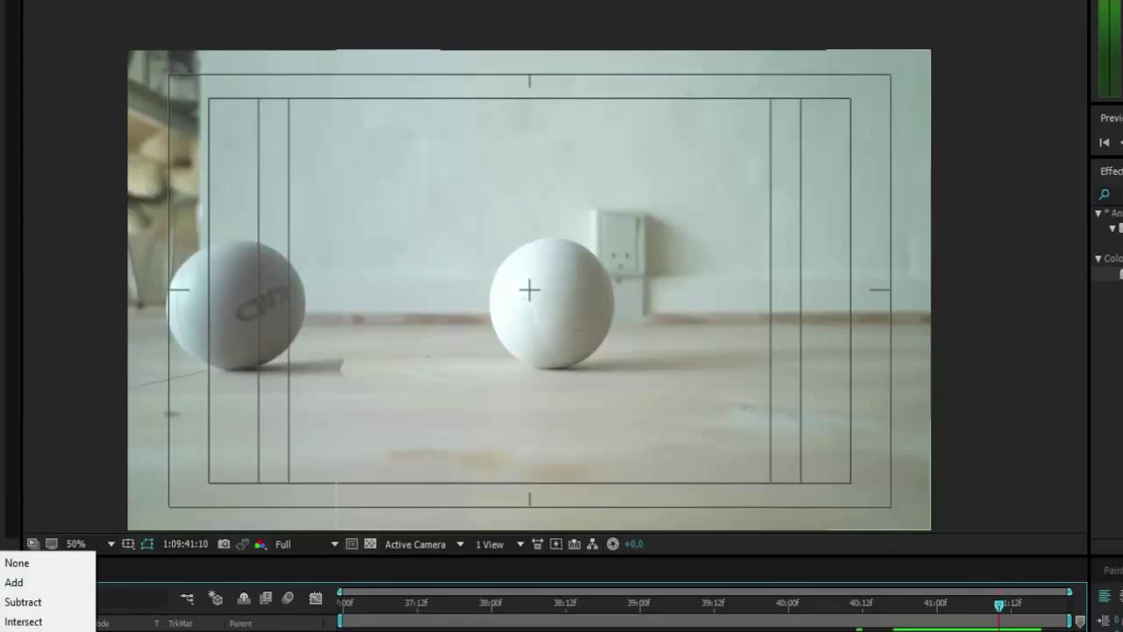
click(12, 606)
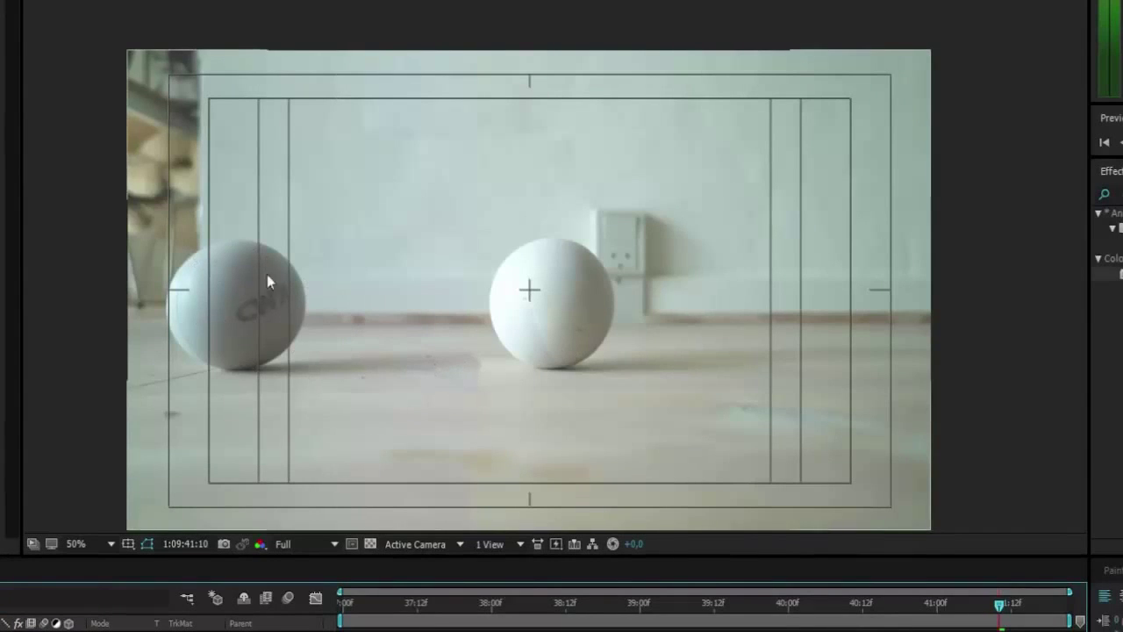
- Animate Mask 2's Mask Opacity with keyframes at 1:09:40:10 and 1:09:40:11, using 100% at 1:09:40:11
drag(998, 605, 853, 611)
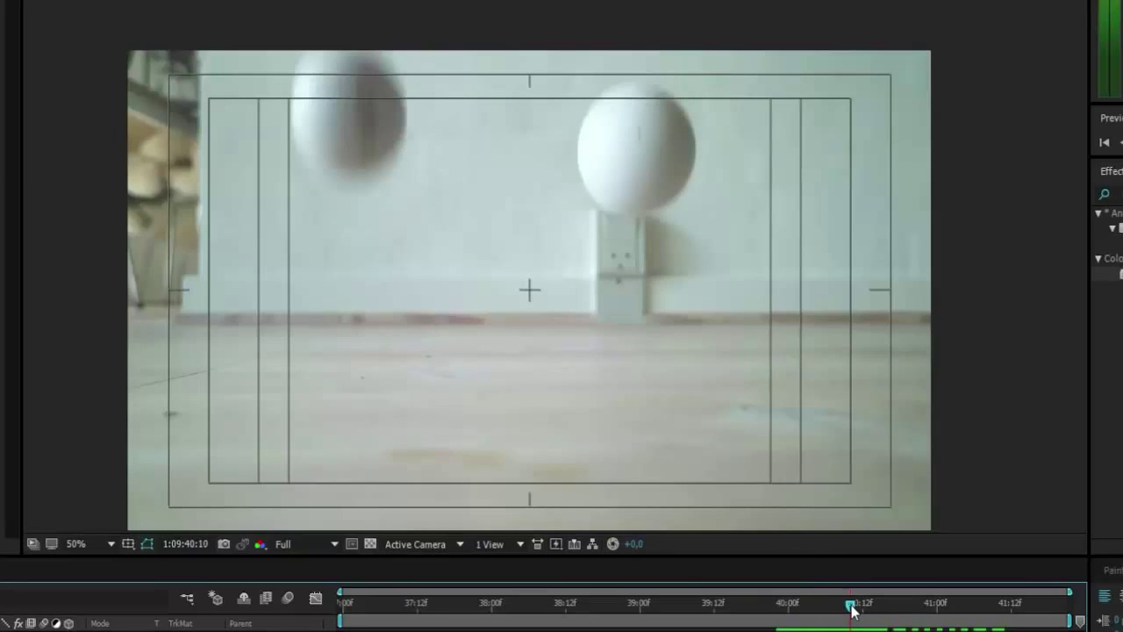
drag(853, 612, 855, 612)
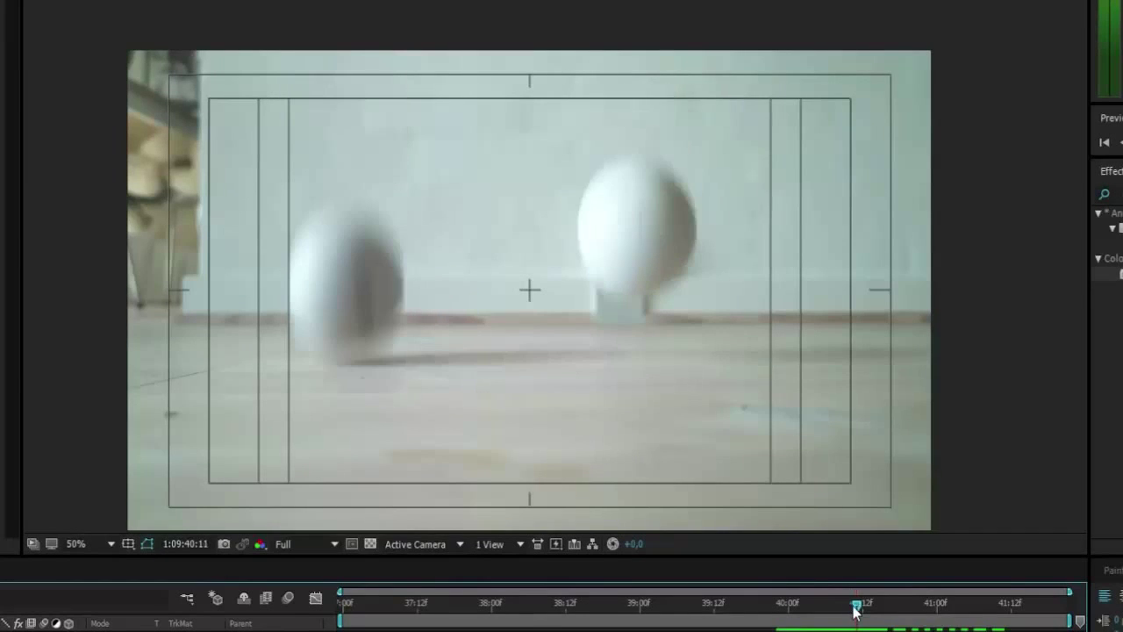
key(Page_Down)
key(Page_Up)
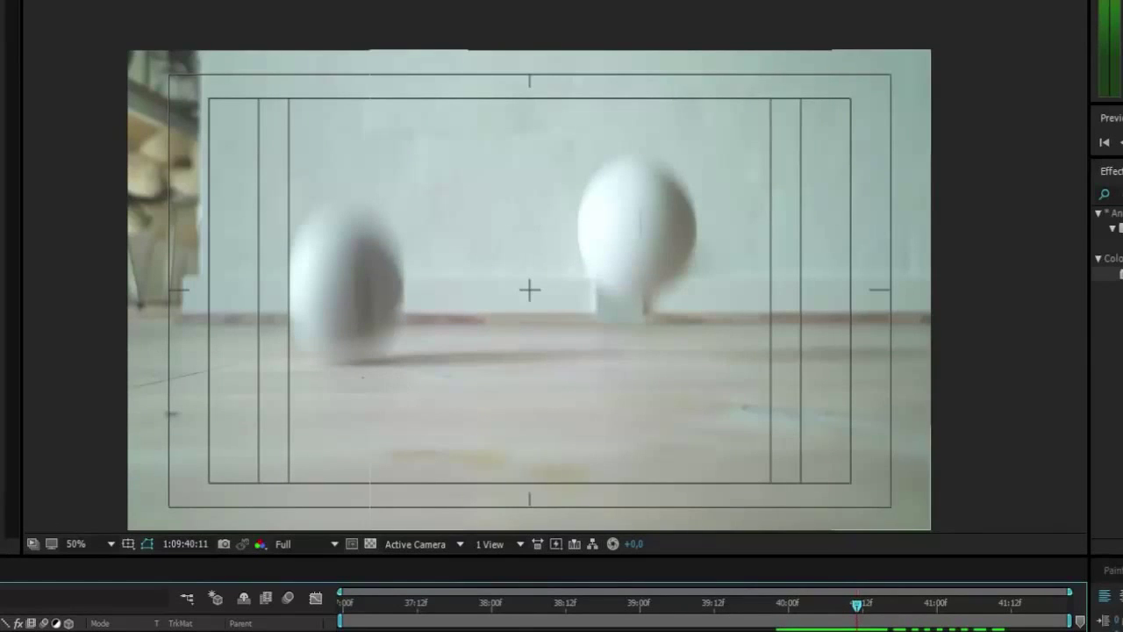
key(ctrl+Down)
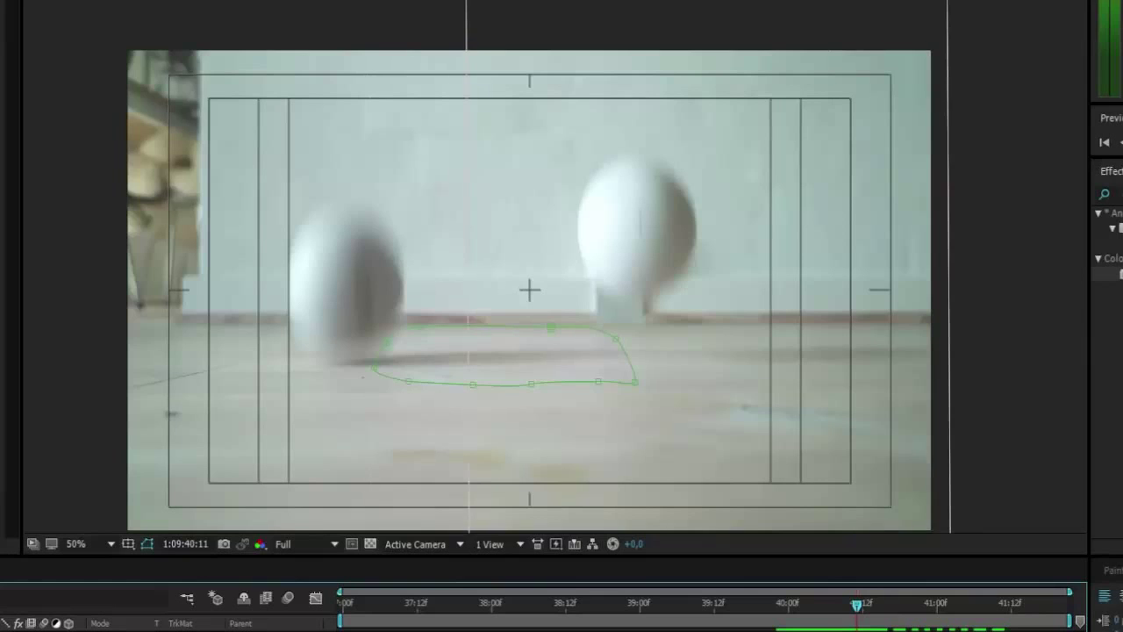
key(Page_Up)
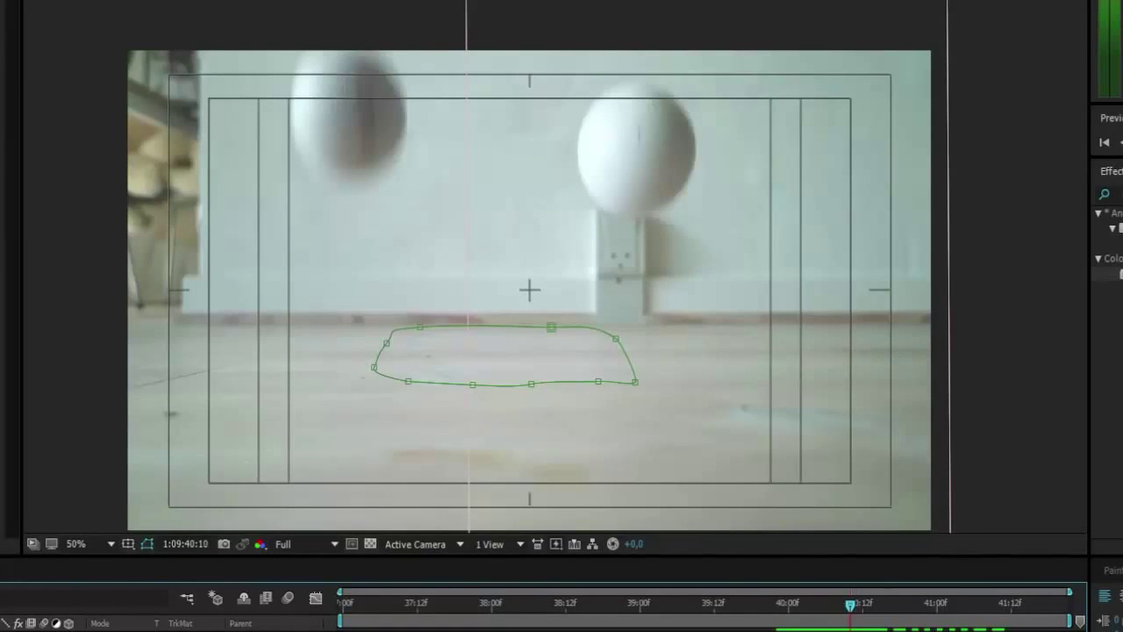
key(alt+[)
key(ctrl+shift+a)
key(Page_Down)
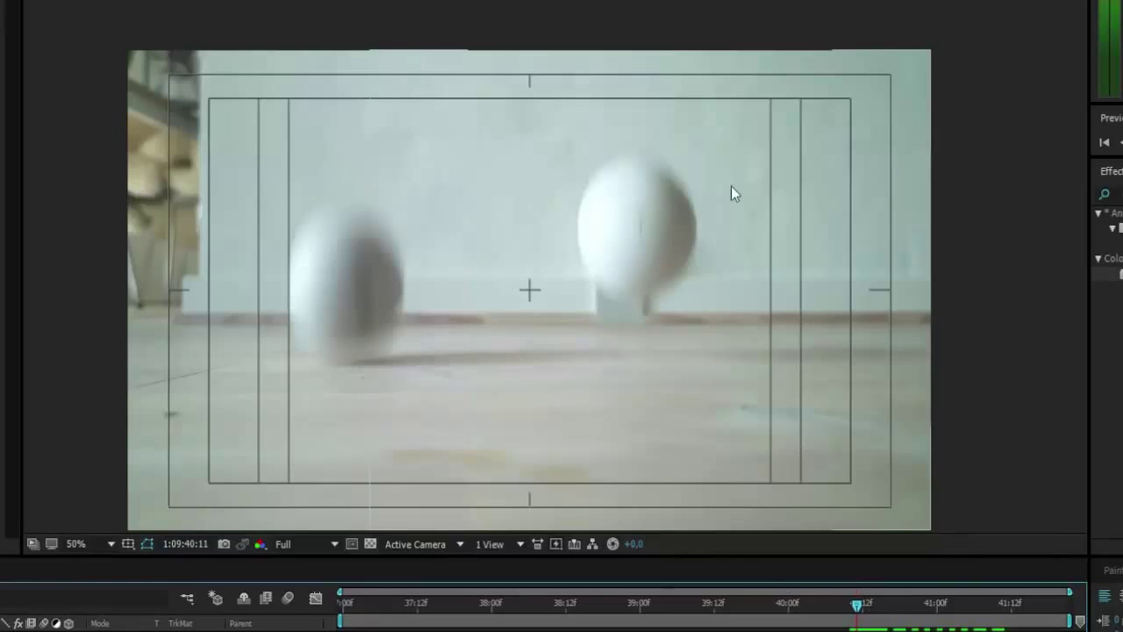
- At 1:09:40:12, move Mask 2's upper-right and right-hand points to follow the right ball's lower-left edge, and deselect the mask
key(Page_Down)
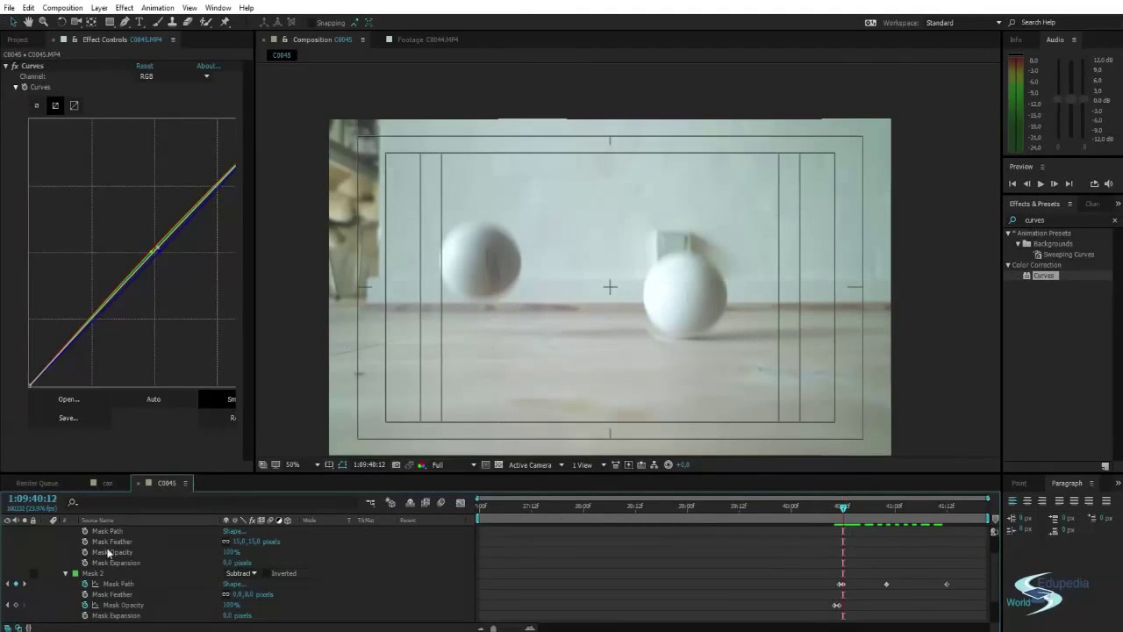
click(100, 579)
scroll(639, 332, up, 2)
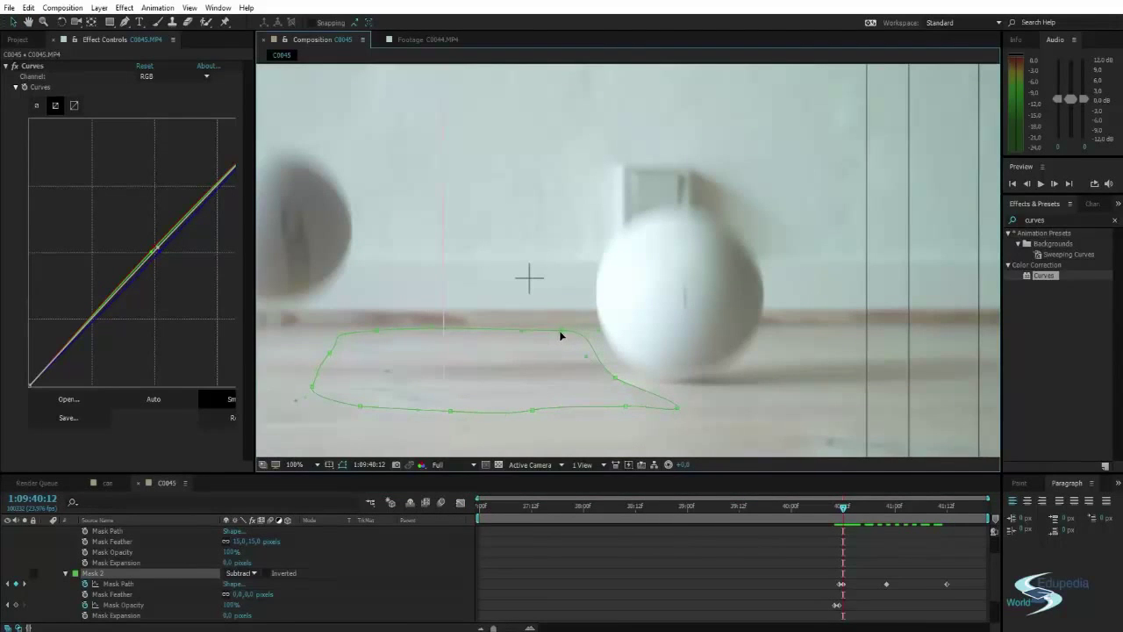
drag(560, 332, 579, 316)
drag(615, 378, 626, 367)
drag(579, 316, 569, 312)
drag(620, 360, 616, 360)
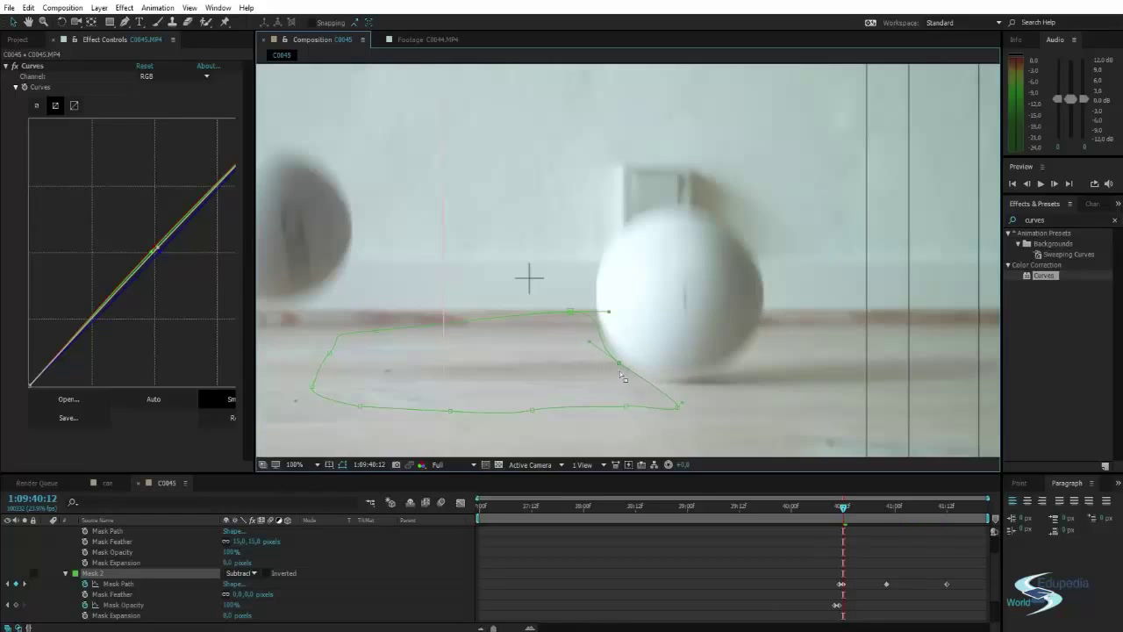
click(700, 549)
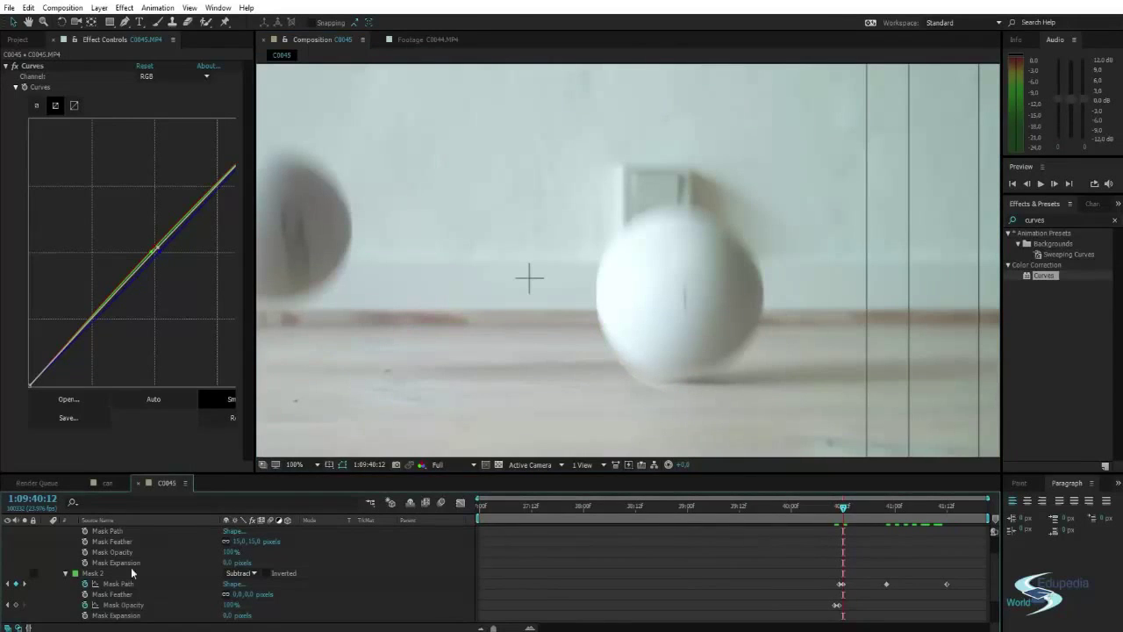
- At 1:09:40:12, refine Mask 2's curved point along the right ball's lower-left edge, and deselect the mask
click(93, 573)
click(733, 562)
scroll(673, 352, down, 1)
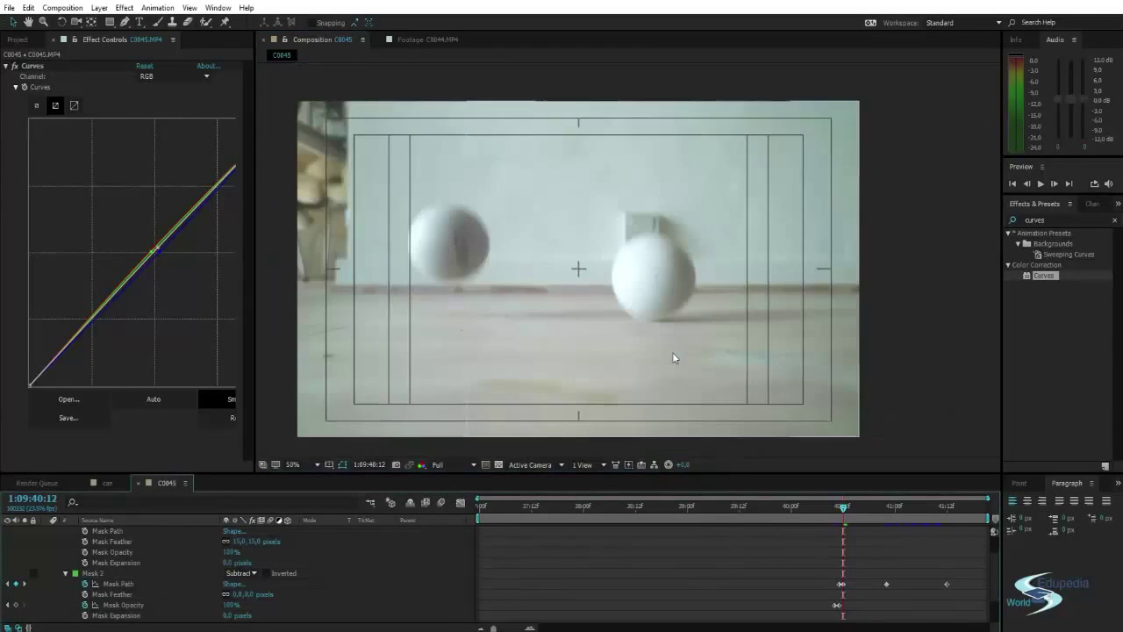
drag(673, 352, 673, 359)
scroll(658, 351, up, 1)
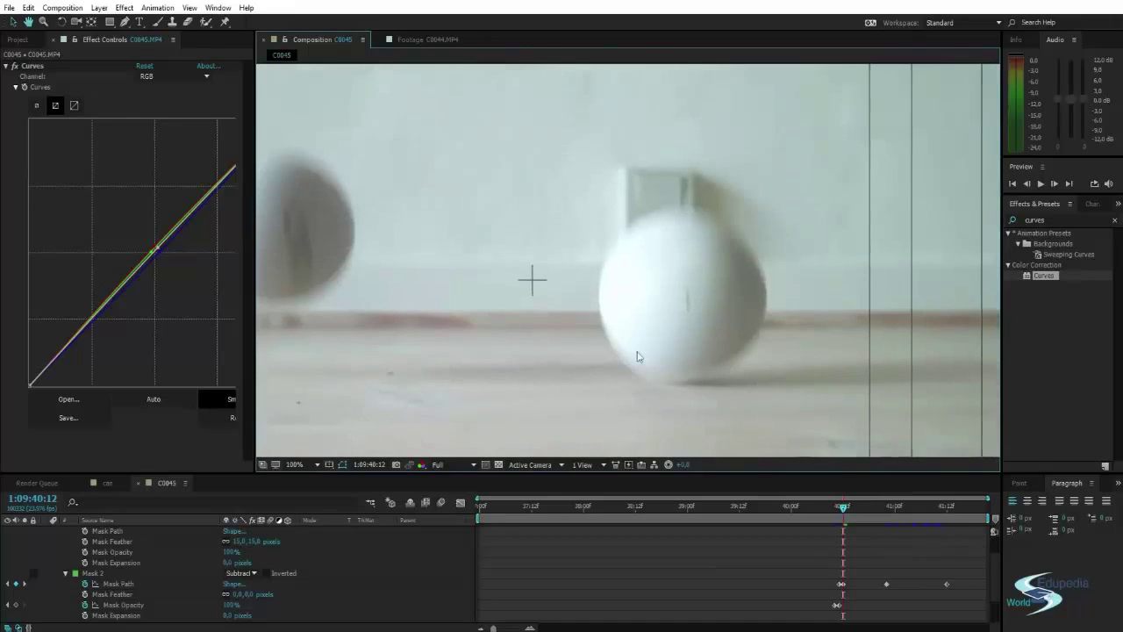
click(628, 371)
click(629, 373)
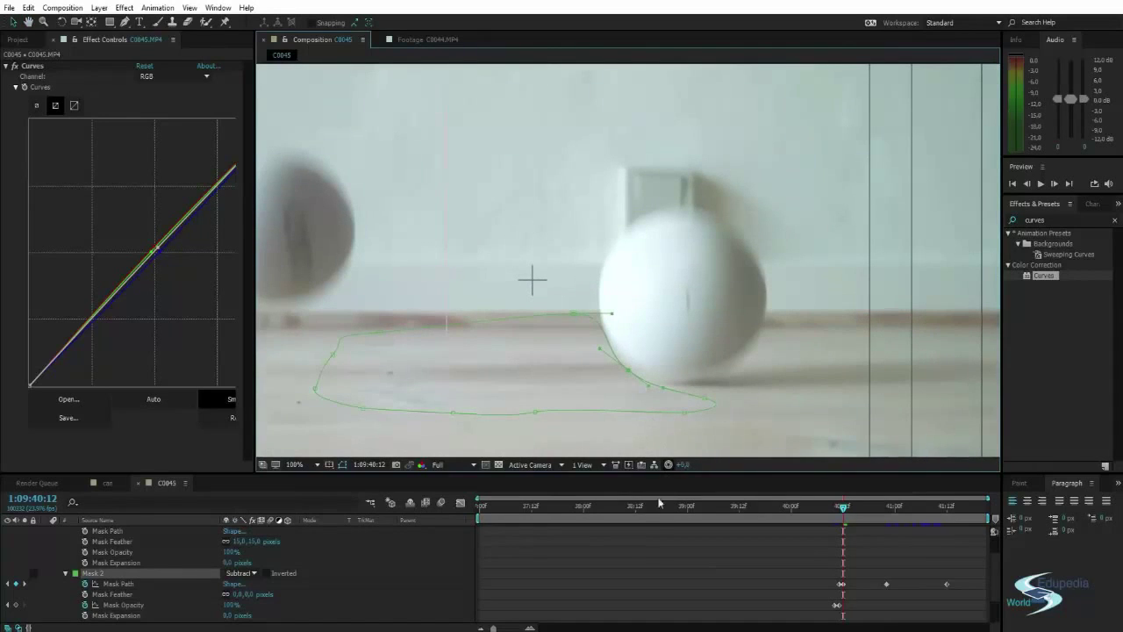
click(644, 551)
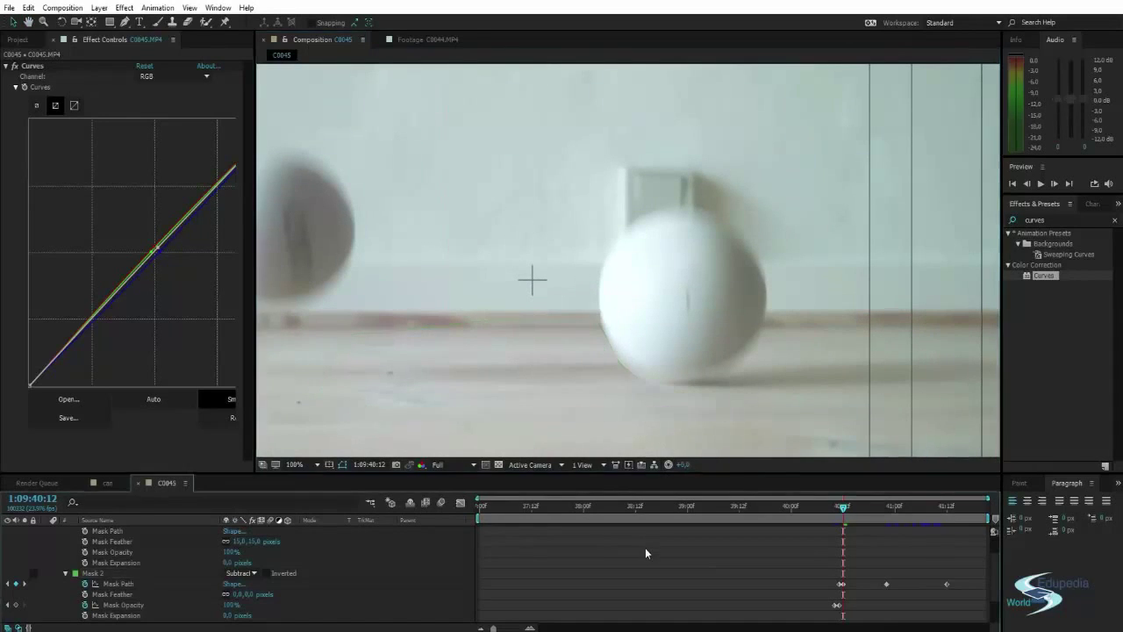
- Set Mask 2's feather to 5 pixels, and check the blend around the right ball's lower-left edge
click(253, 593)
drag(253, 593, 250, 593)
click(568, 559)
scroll(684, 328, down, 1)
drag(698, 323, 718, 357)
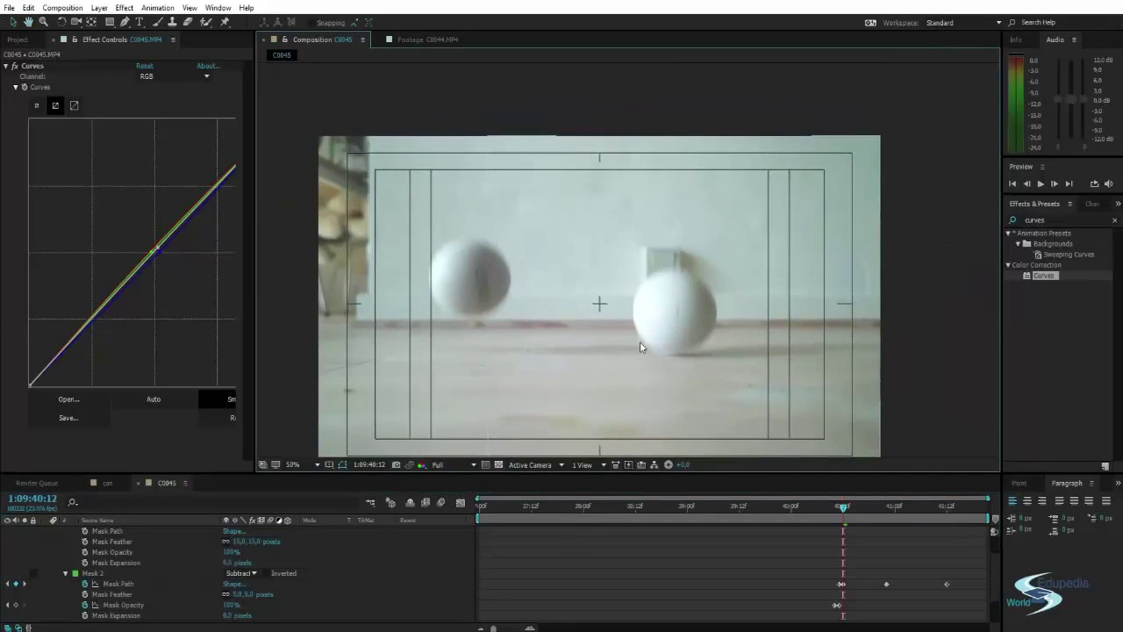
scroll(640, 347, up, 4)
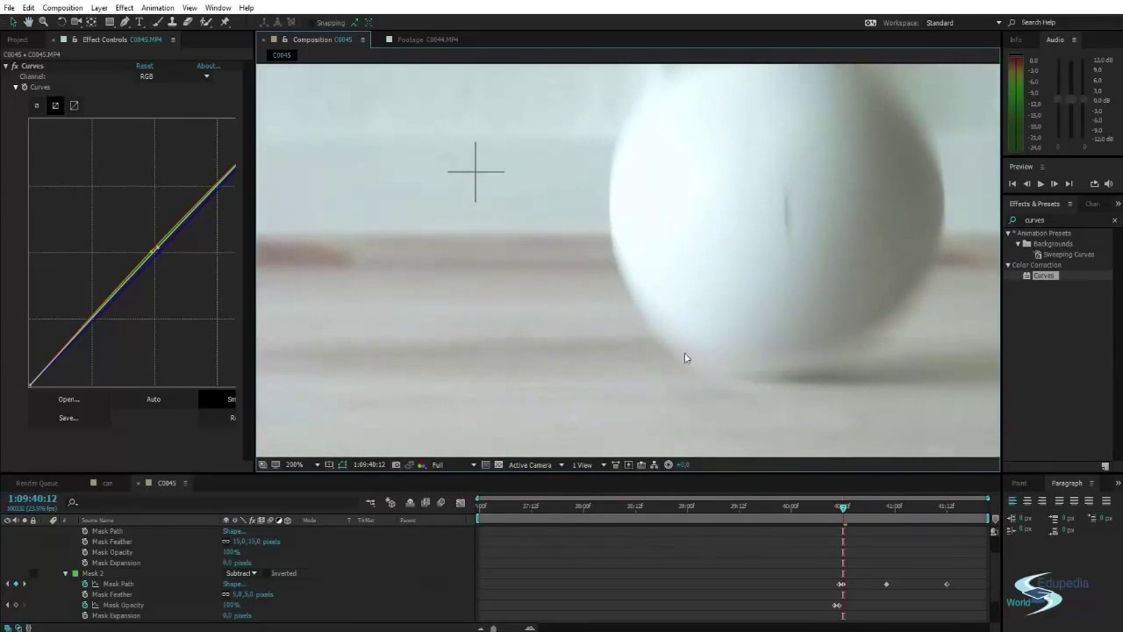
scroll(624, 340, down, 2)
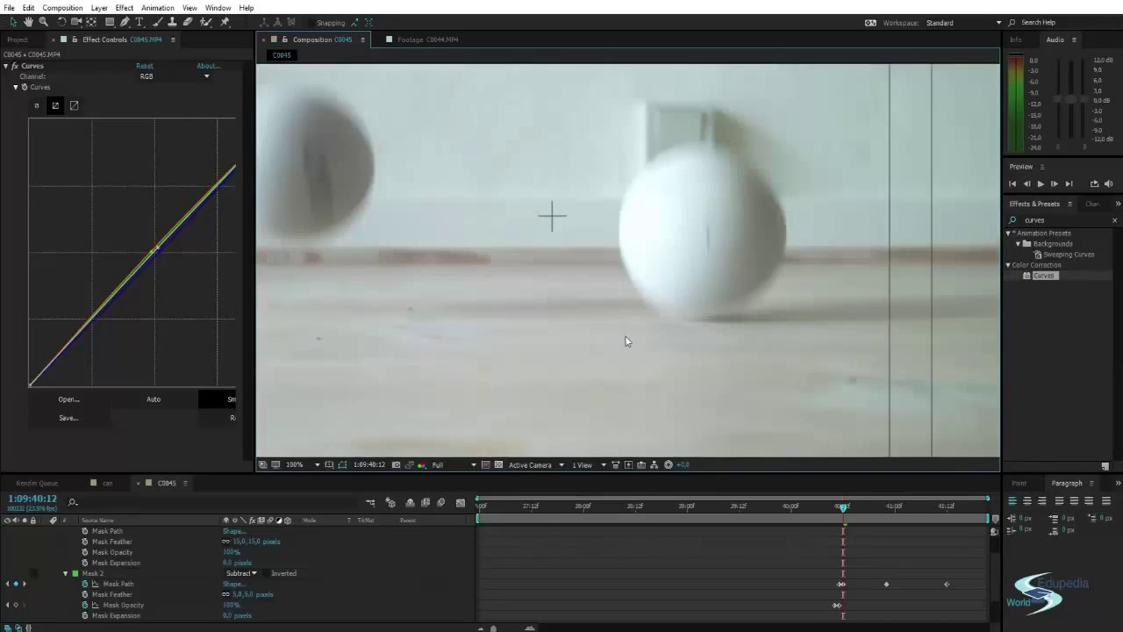
scroll(718, 347, down, 2)
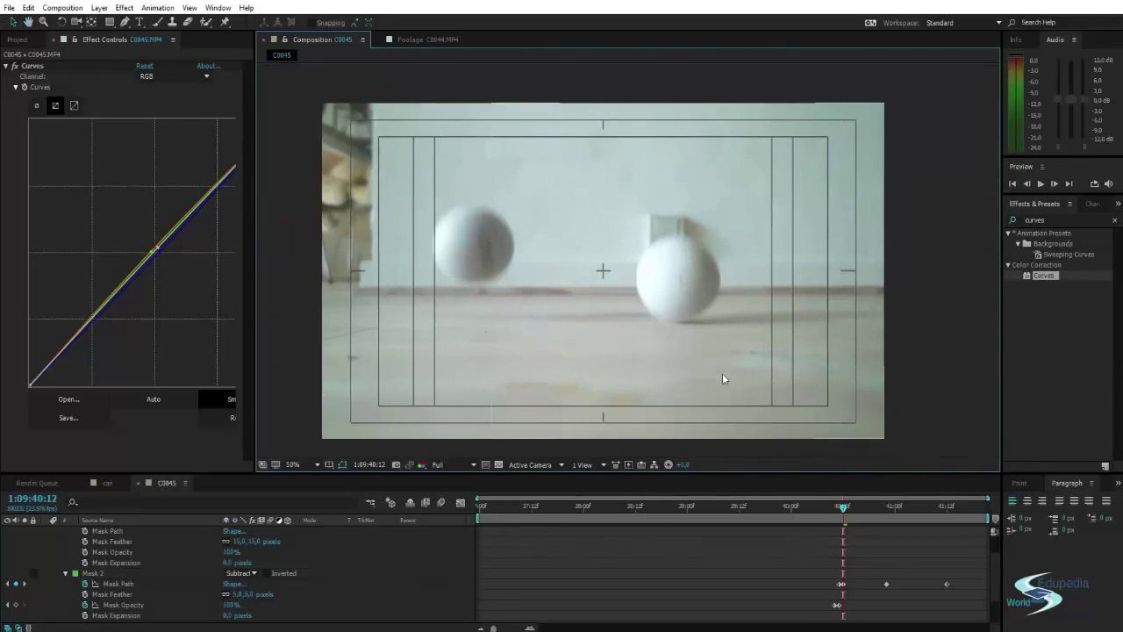
- Preview the composition, and set a Mask 2 path keyframe at 1:09:40:18 with the mask over the left ball's shadow
key(space)
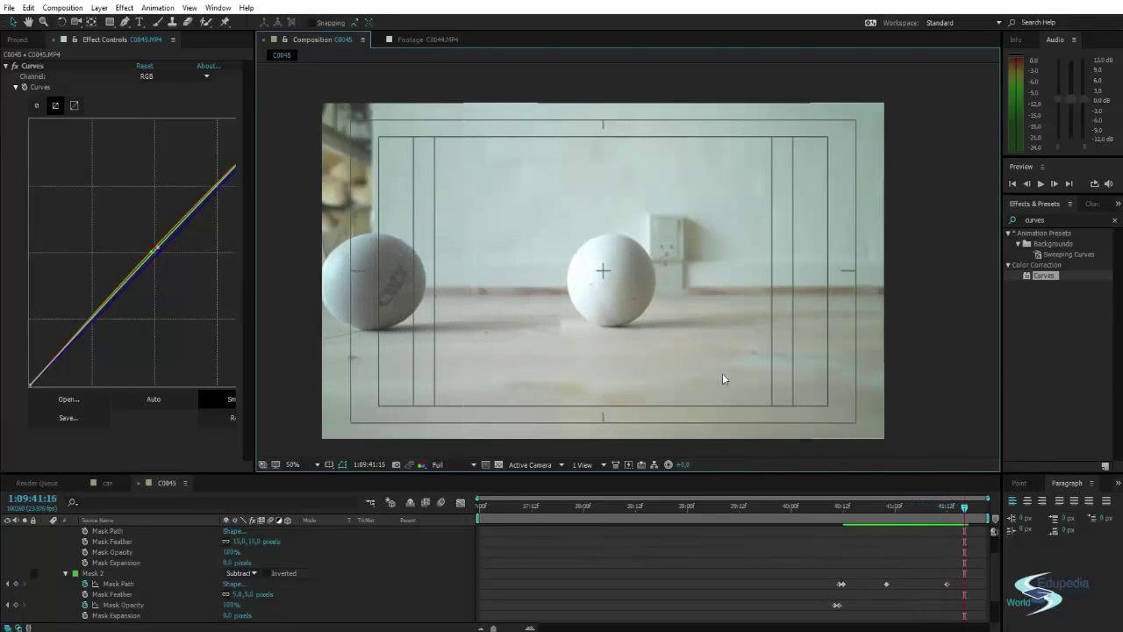
drag(636, 318, 686, 310)
drag(964, 506, 871, 516)
key(space)
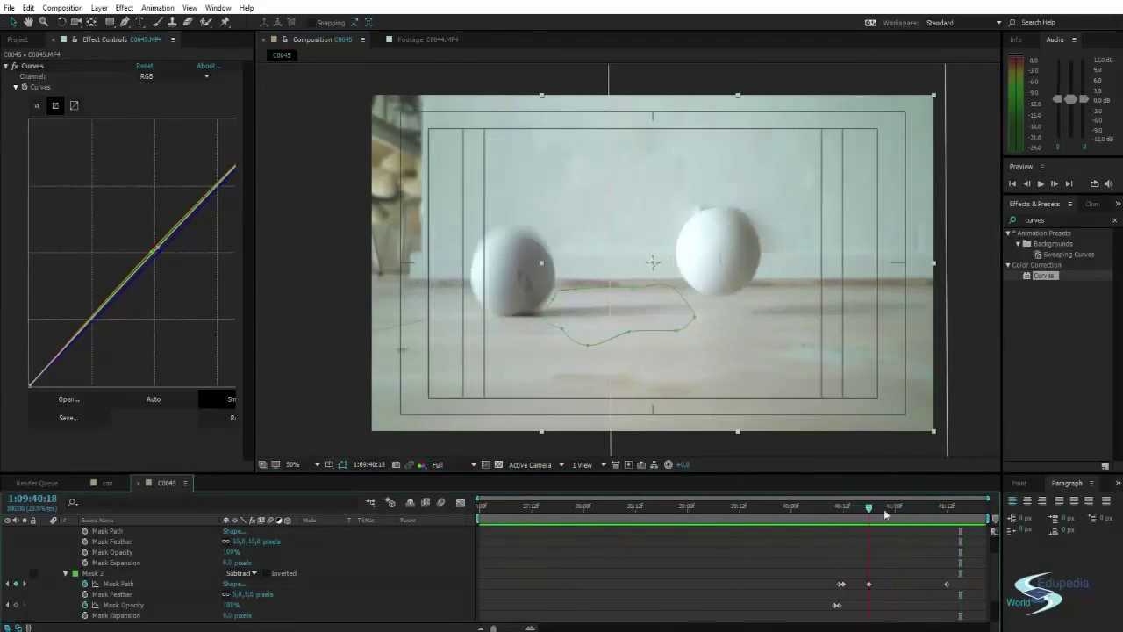
- Examine the floor and shadow between the two balls at 1:09:40:19
scroll(671, 326, up, 1)
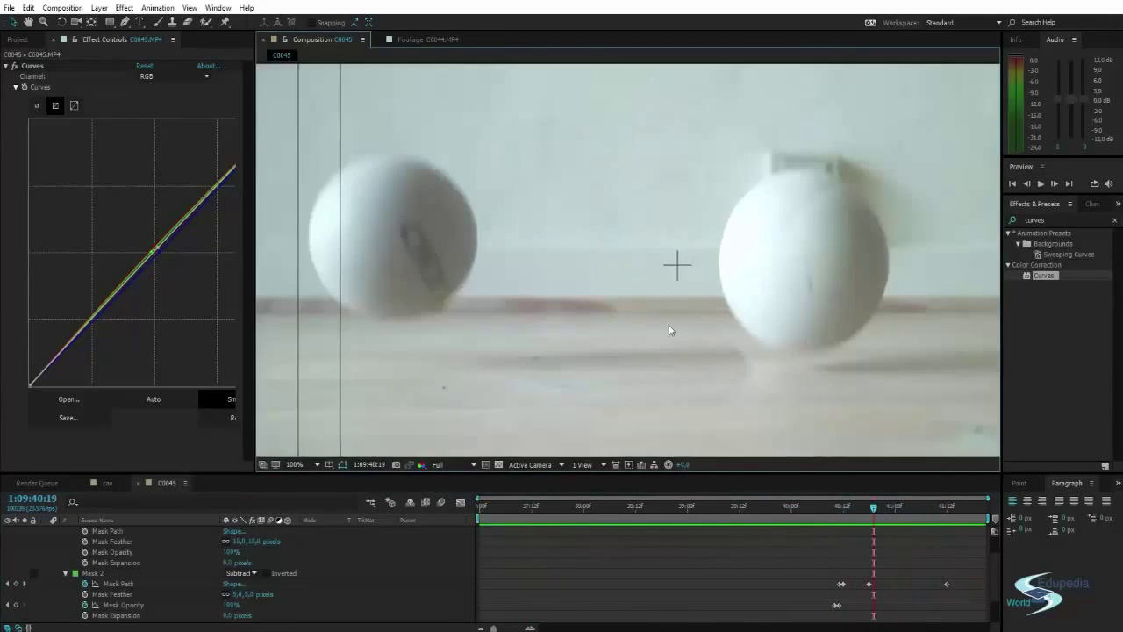
scroll(726, 376, up, 1)
scroll(730, 380, down, 1)
drag(729, 369, 654, 325)
scroll(681, 316, down, 1)
drag(746, 268, 745, 306)
key(v)
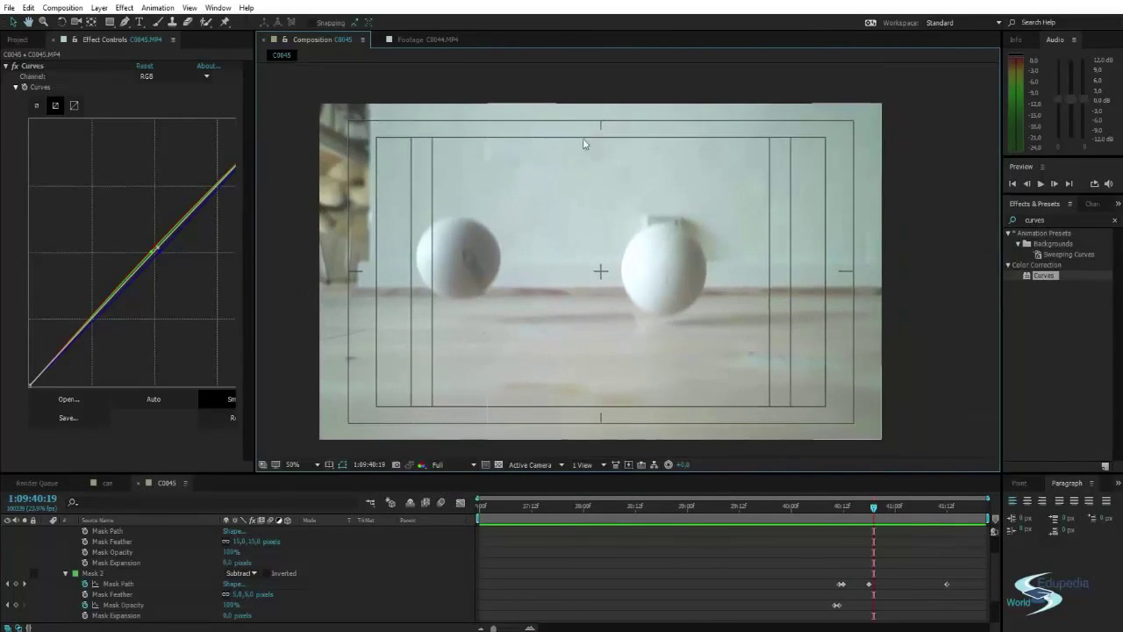
drag(580, 342, 589, 315)
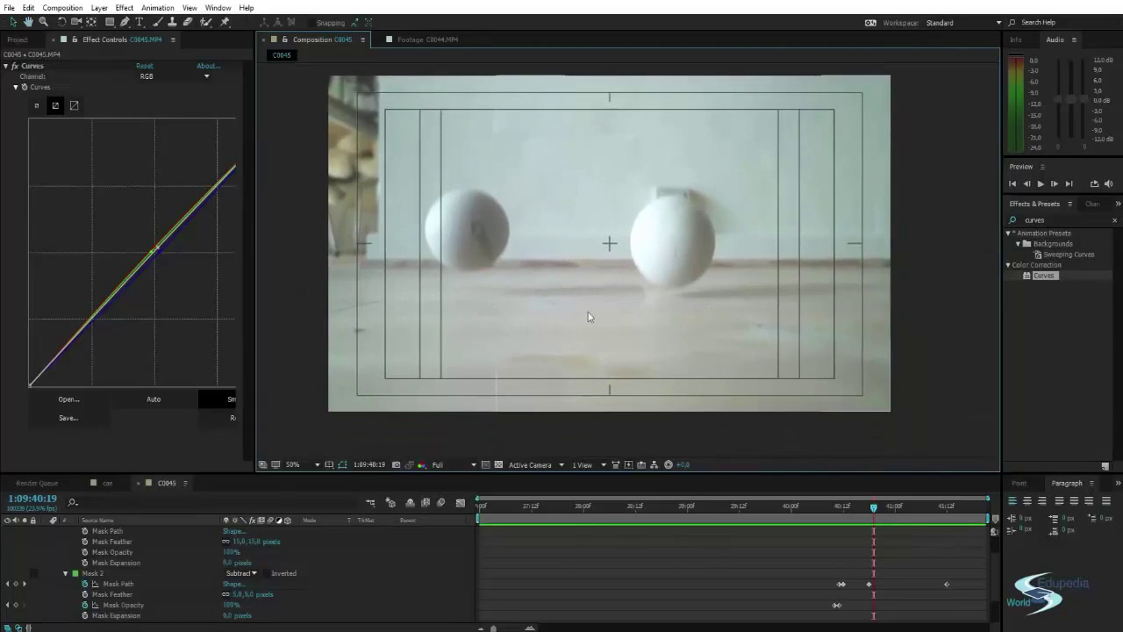
drag(695, 330, 694, 323)
- Start keyframing the Curves effect on C0045.MP4 at 1:09:38:01, and go to 1:09:41:20
drag(873, 505, 588, 516)
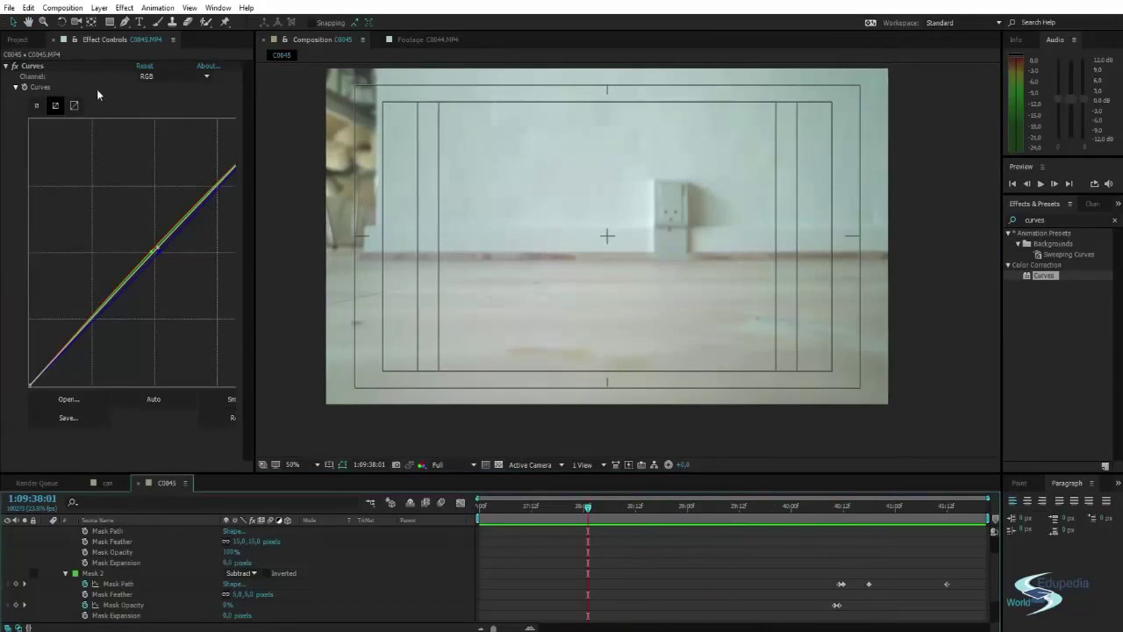
click(32, 66)
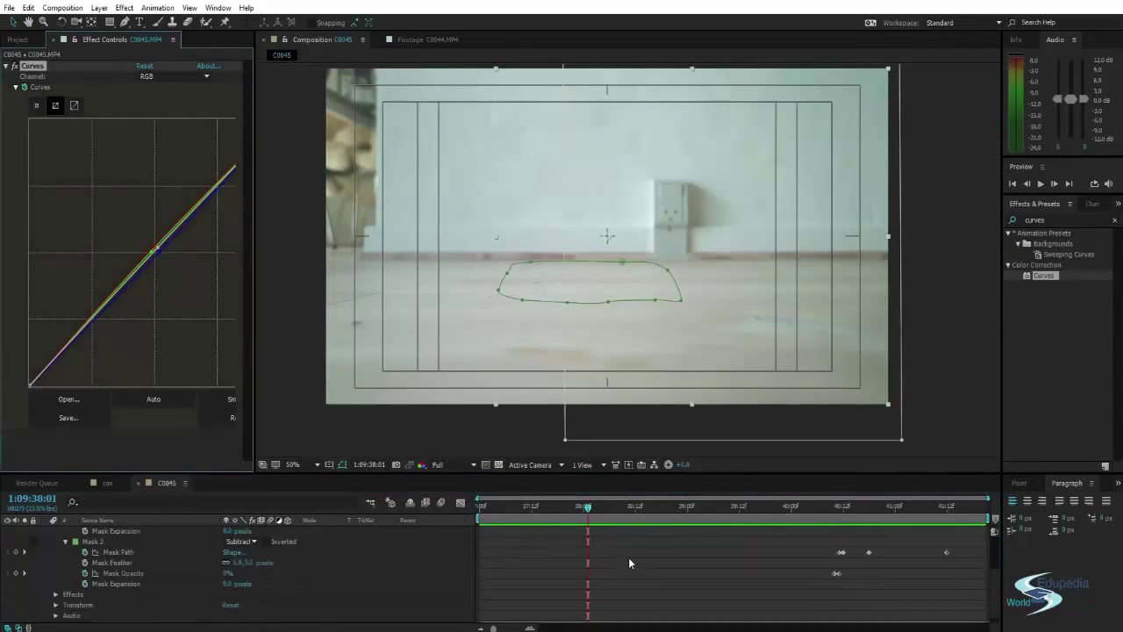
scroll(628, 557, up, 3)
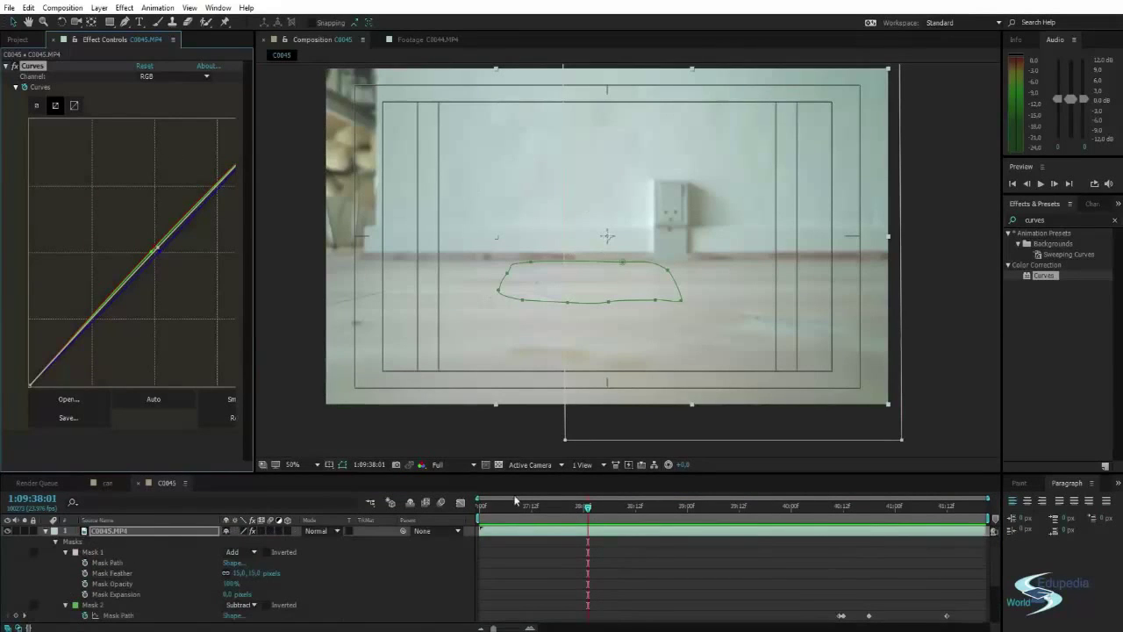
drag(592, 510, 1009, 530)
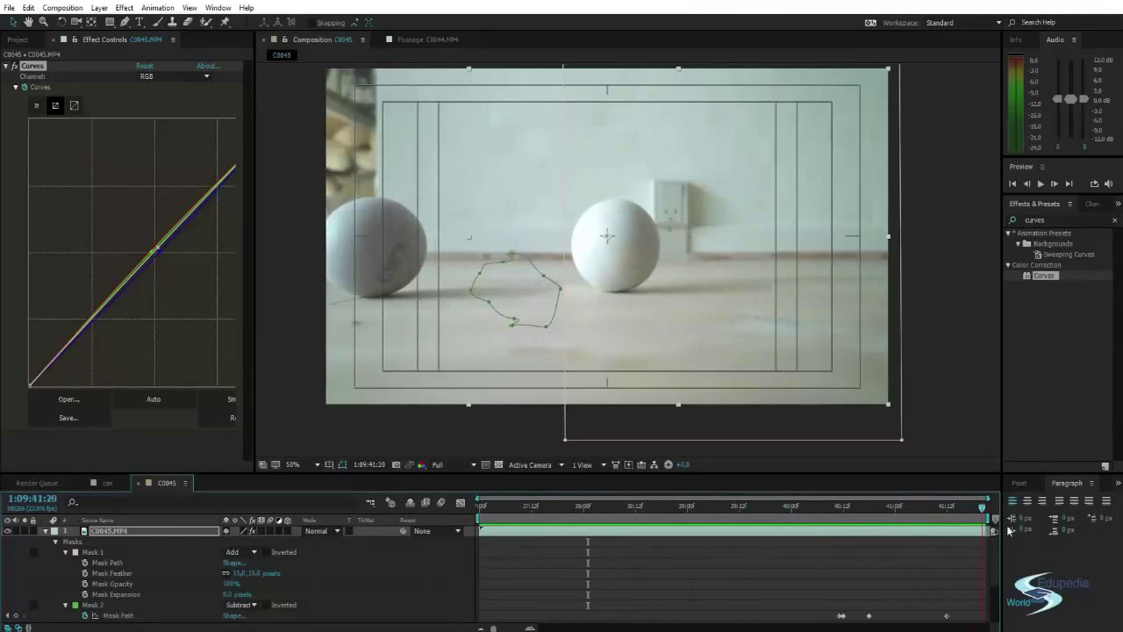
- At 1:09:41:20, adjust the Curves midpoint, widen the effect controls, and lower the Red channel's midpoint slightly
click(127, 90)
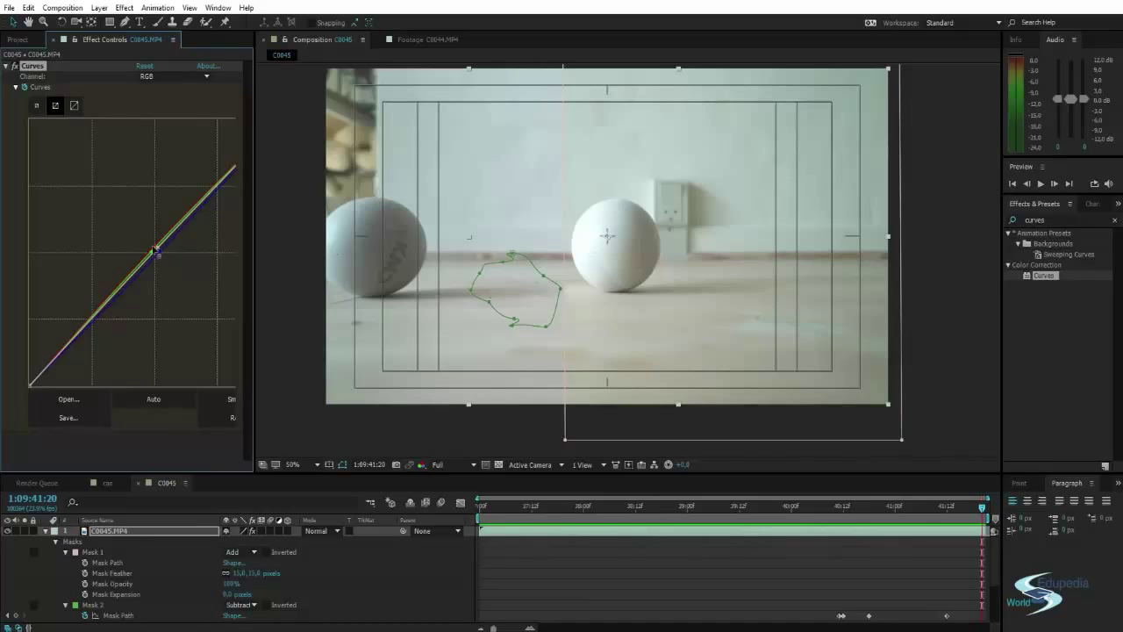
mouse_move(153, 251)
mouse_down()
mouse_move(163, 258)
mouse_move(150, 252)
mouse_move(157, 246)
mouse_up()
drag(255, 225, 299, 224)
click(222, 76)
click(175, 102)
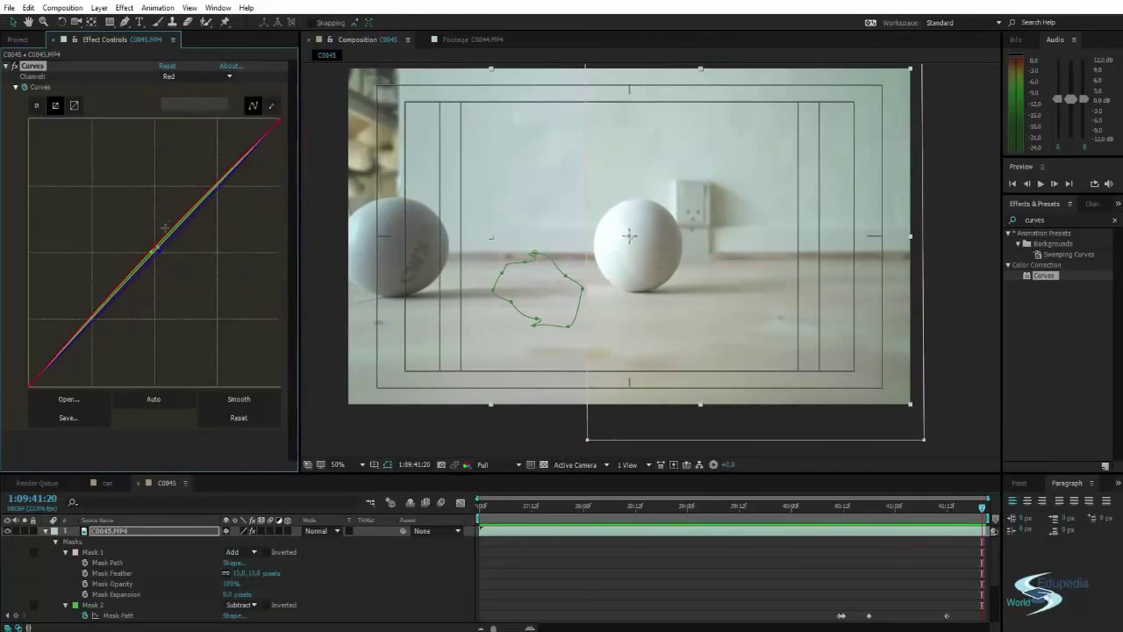
drag(155, 247, 163, 255)
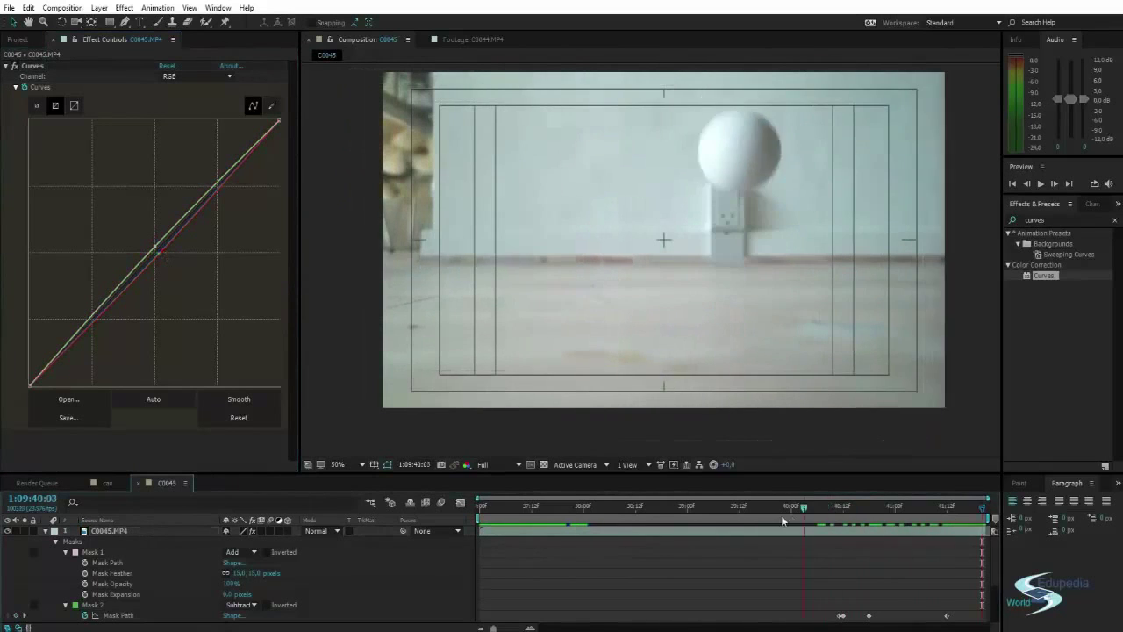
- Scrub through the colour change, and raise the RGB curve's midpoint slightly above the diagonal at 1:09:41:20
drag(782, 517, 850, 534)
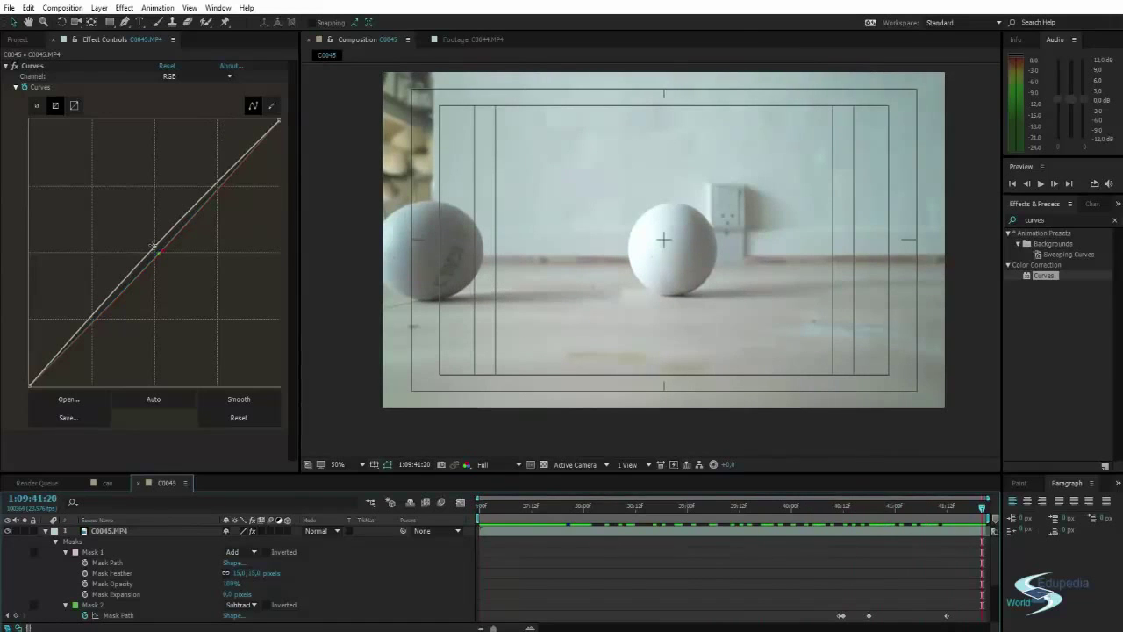
drag(154, 246, 146, 239)
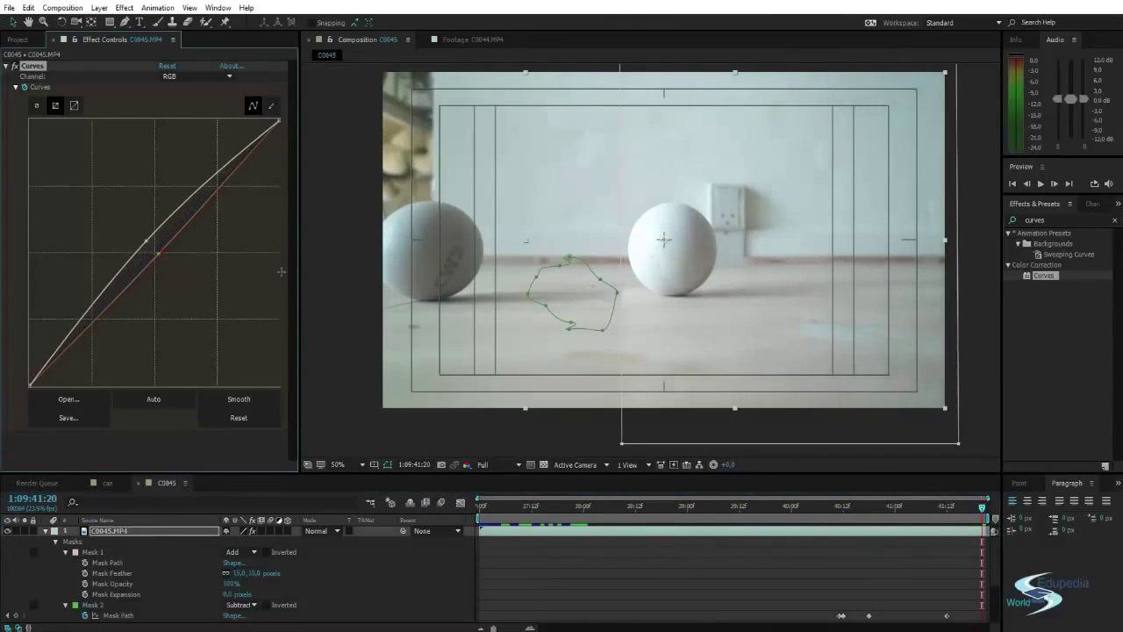
click(356, 400)
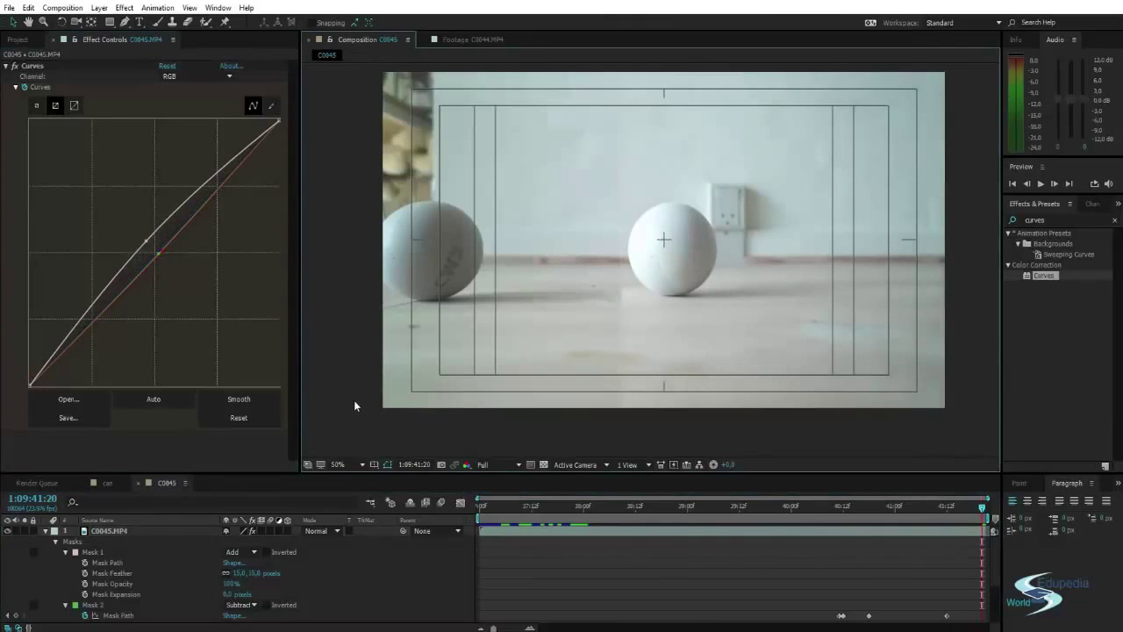
click(146, 242)
drag(148, 245, 149, 249)
click(364, 325)
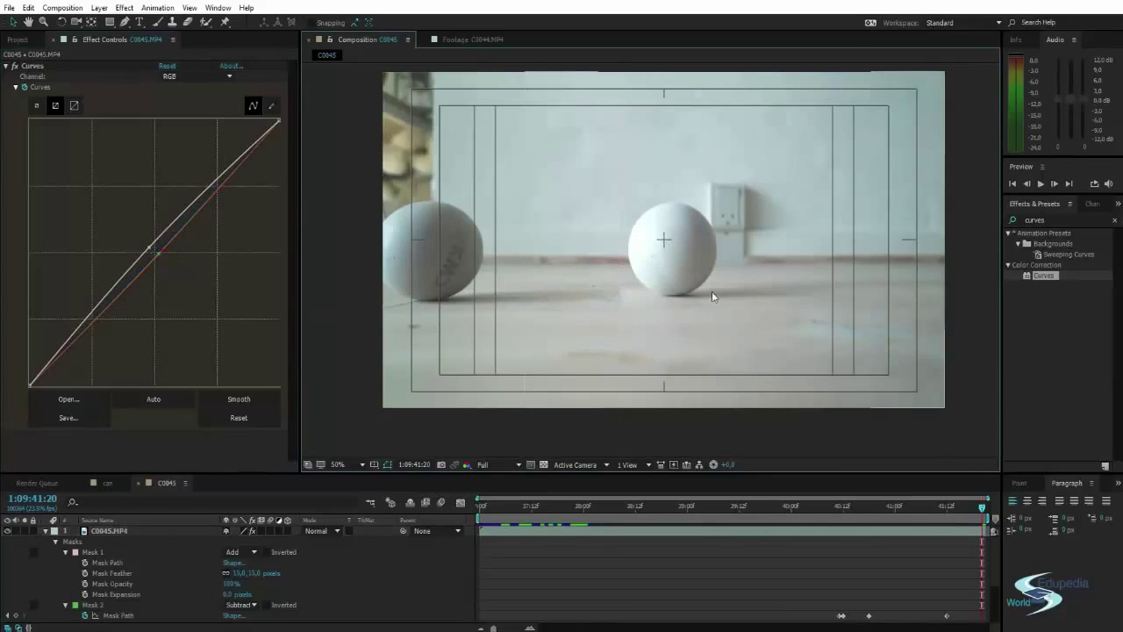
- Reshape Mask 2 around the left ball's shadow at 1:09:41:03, and keyframe a fitted path at 1:09:41:13
scroll(751, 320, down, 1)
scroll(725, 311, up, 1)
drag(694, 304, 717, 316)
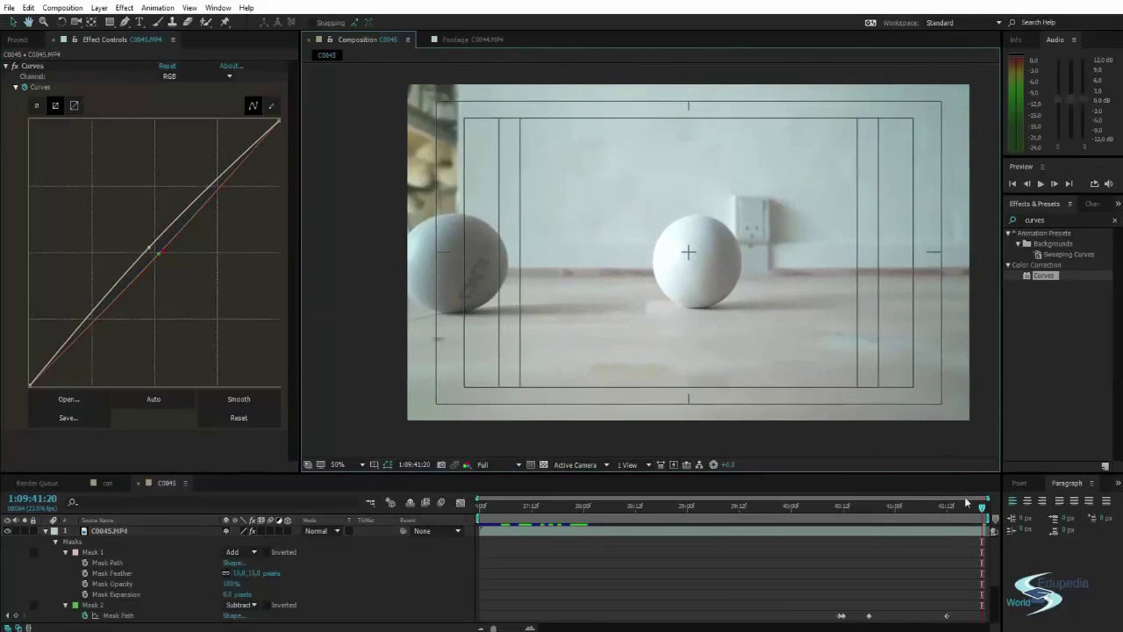
click(981, 509)
drag(981, 514, 908, 526)
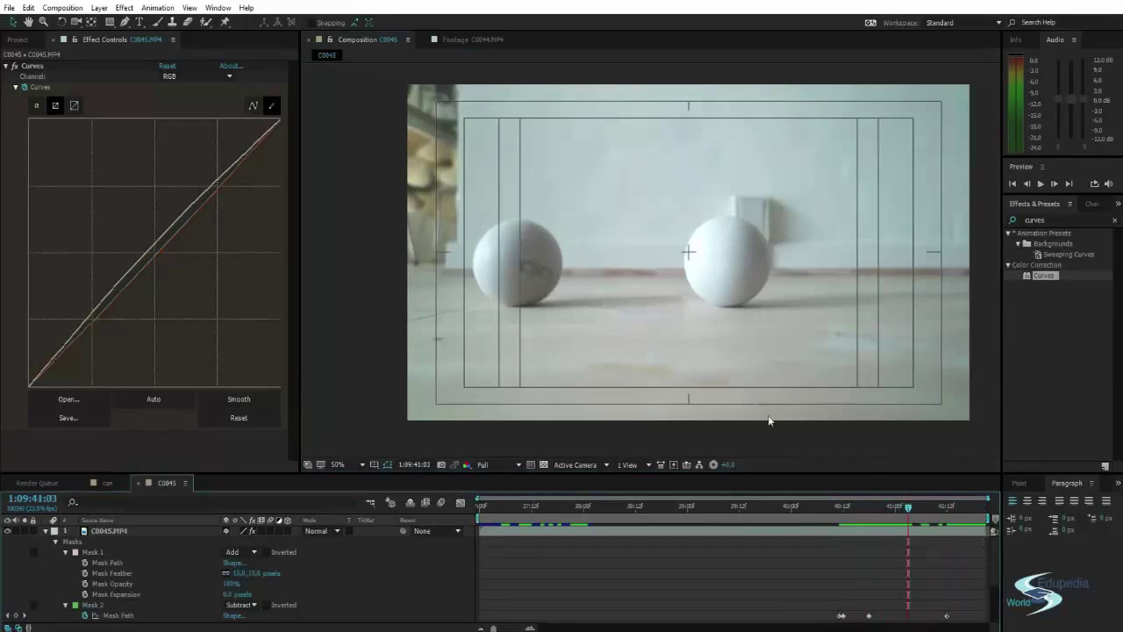
click(674, 303)
drag(670, 331, 595, 321)
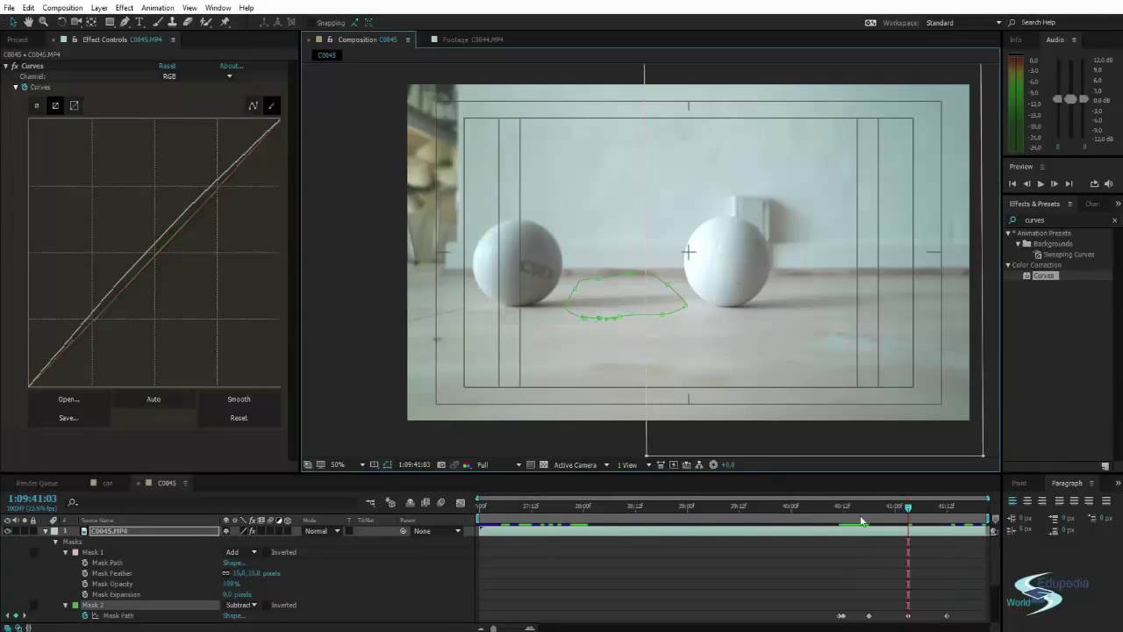
key(k)
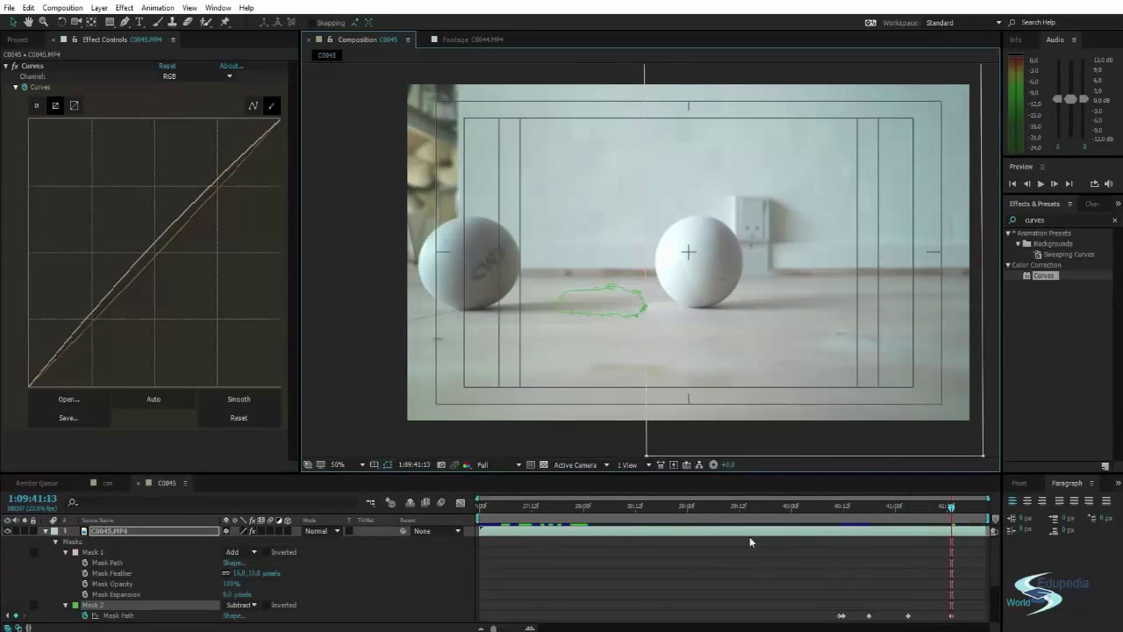
click(750, 541)
- Set Mask 2's feather to 10 pixels, deselect the mask, and preview the composition
click(157, 606)
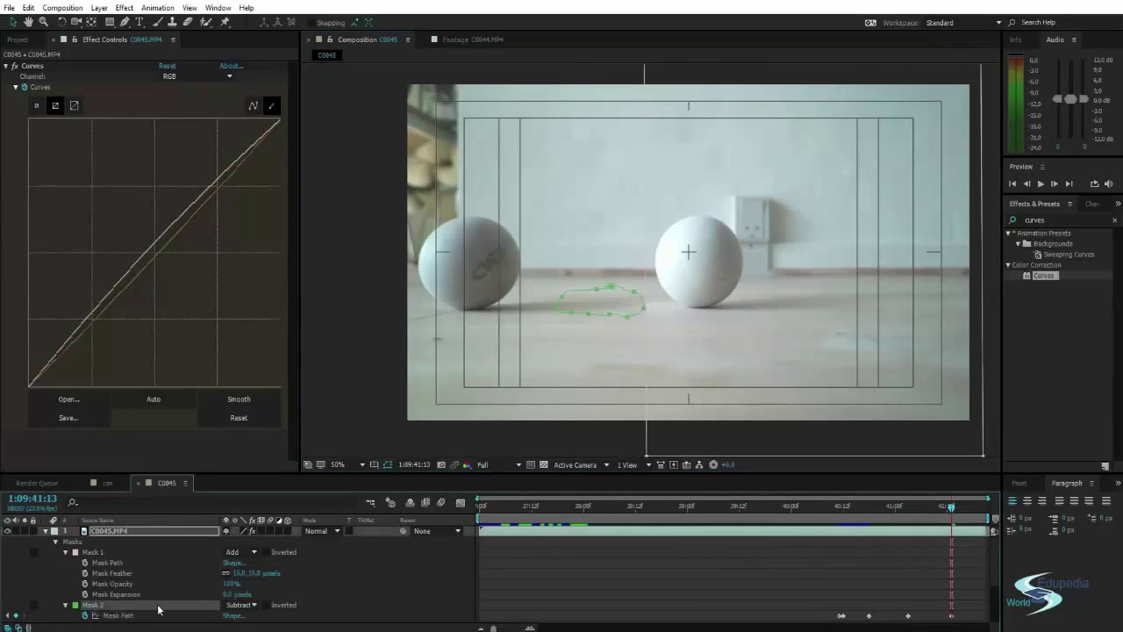
scroll(224, 604, down, 1)
click(237, 594)
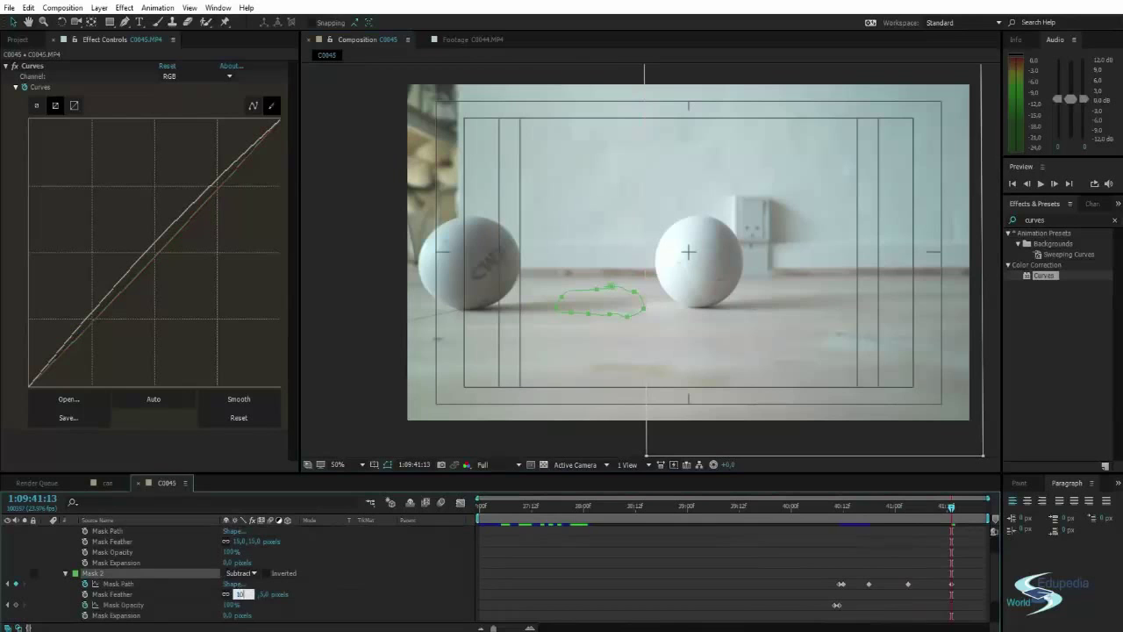
key(Return)
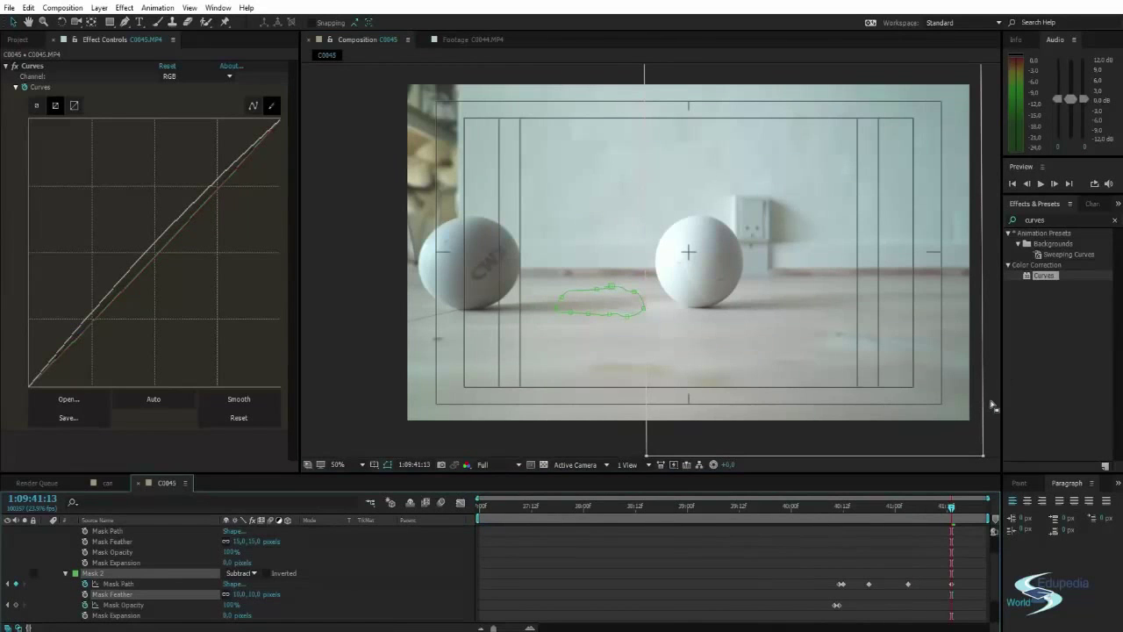
click(990, 400)
key(space)
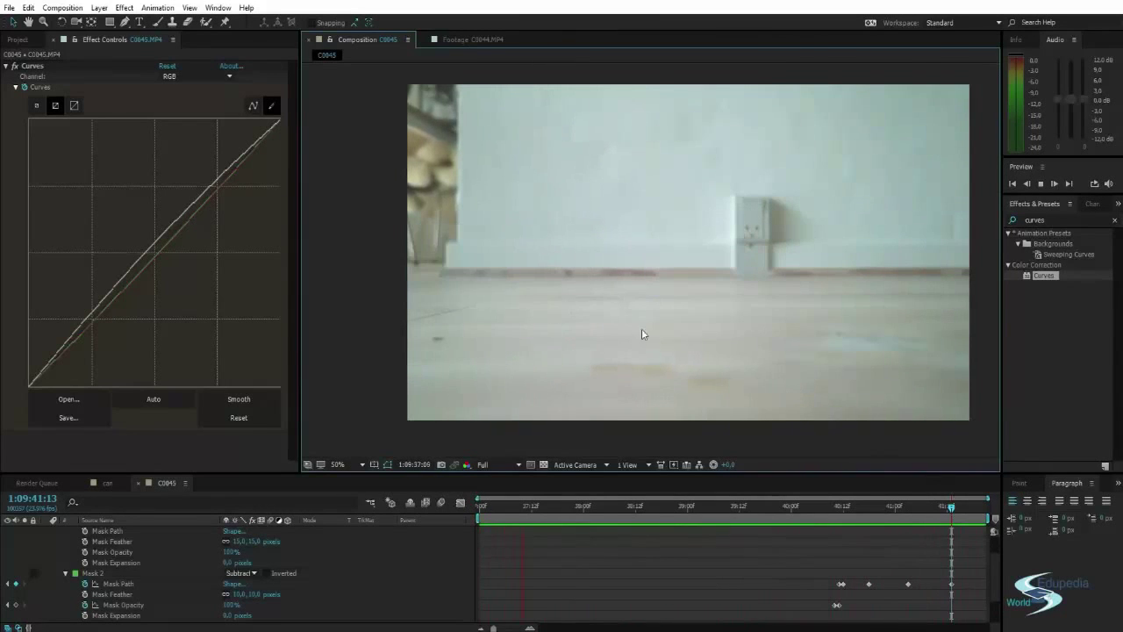
- At 1:09:40:18, reshape the side of Mask 2's path nearest the right ball so it follows the ball's lower-left edge
drag(957, 515, 866, 526)
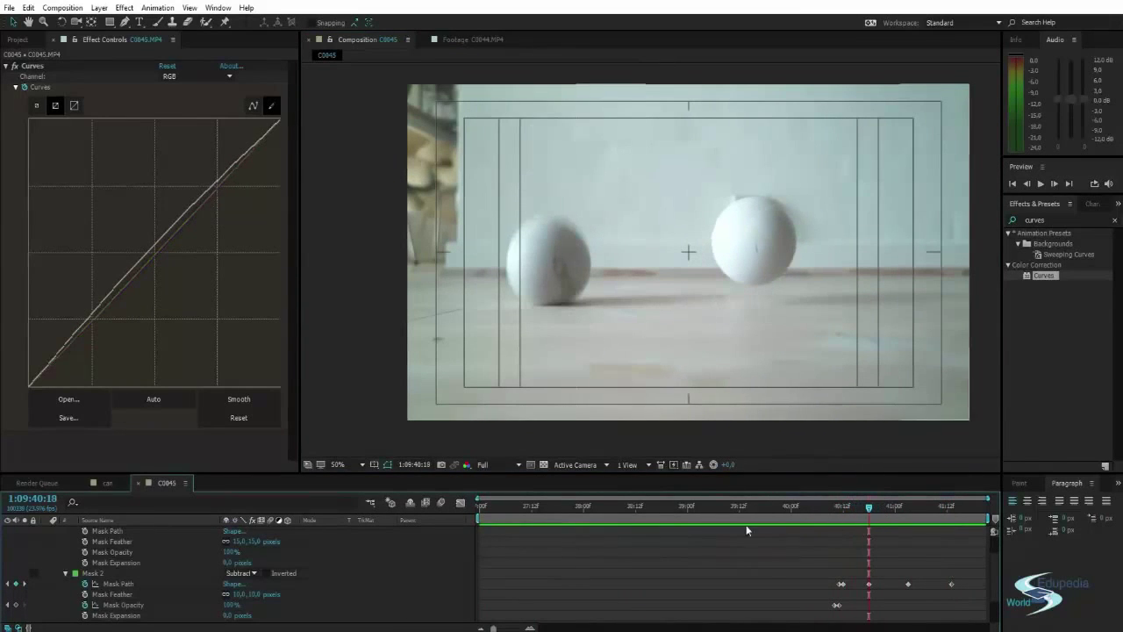
click(93, 574)
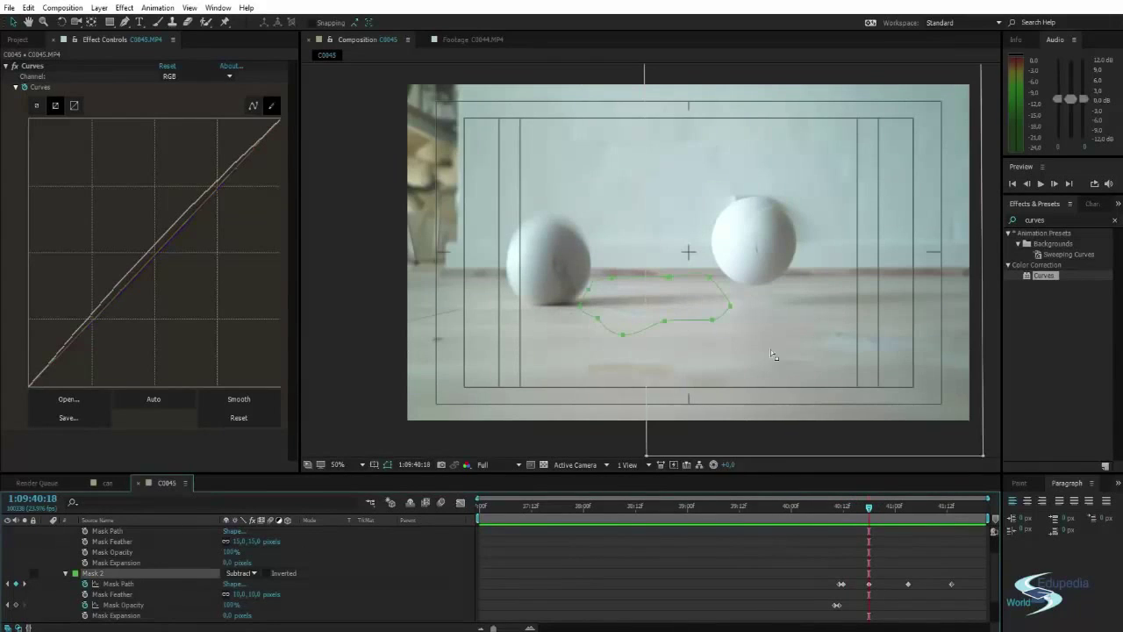
click(710, 277)
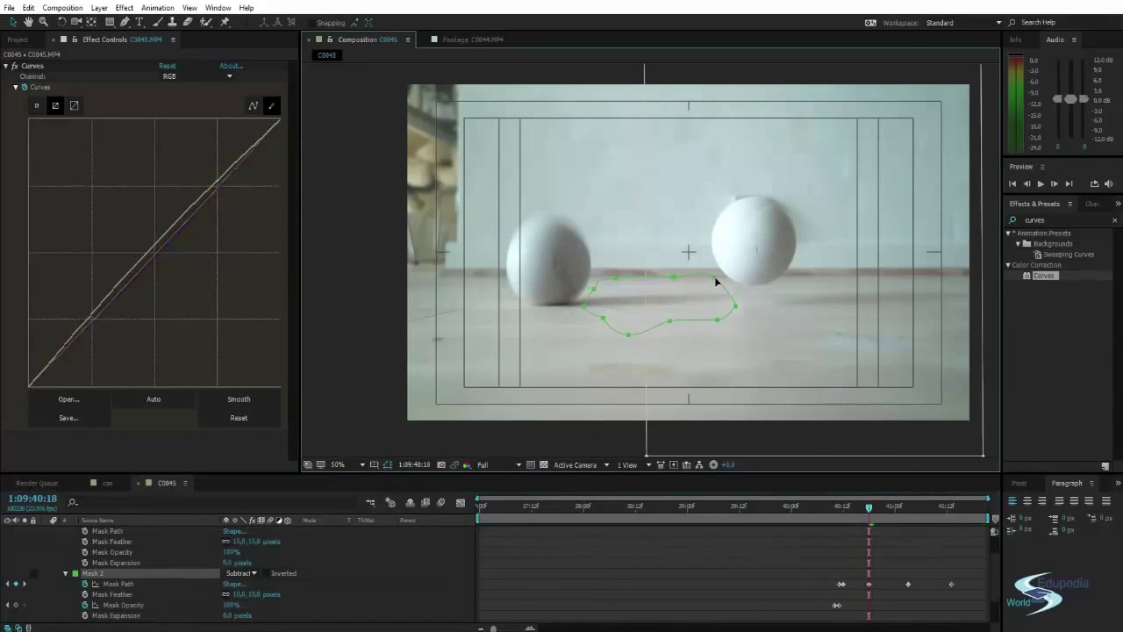
scroll(693, 279, up, 2)
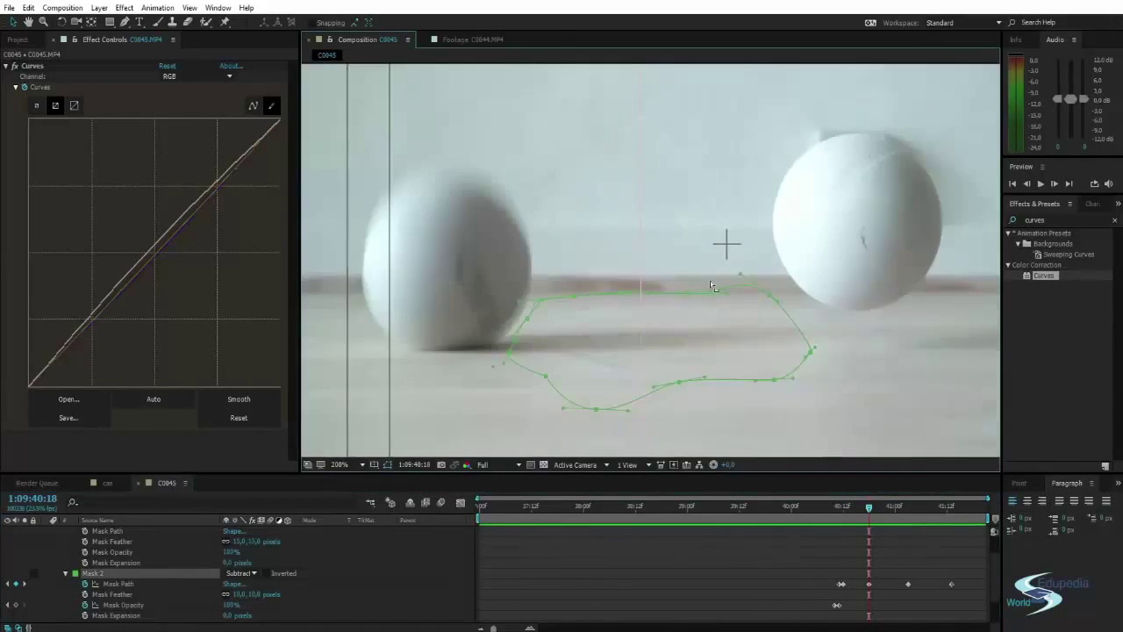
drag(753, 266, 760, 261)
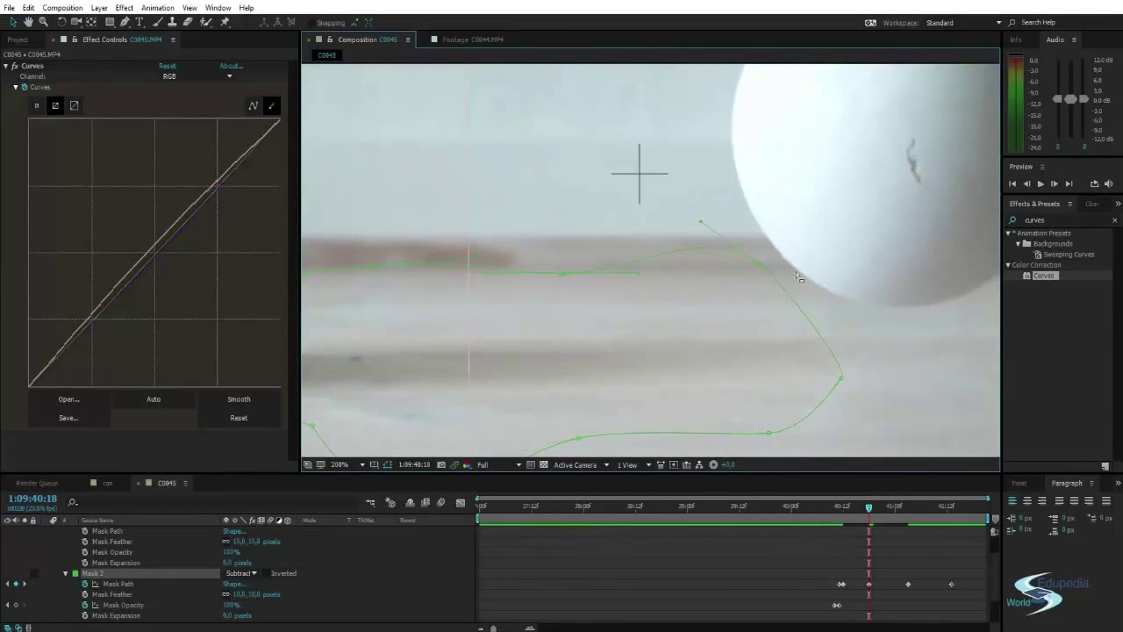
drag(760, 264, 777, 253)
drag(840, 375, 909, 321)
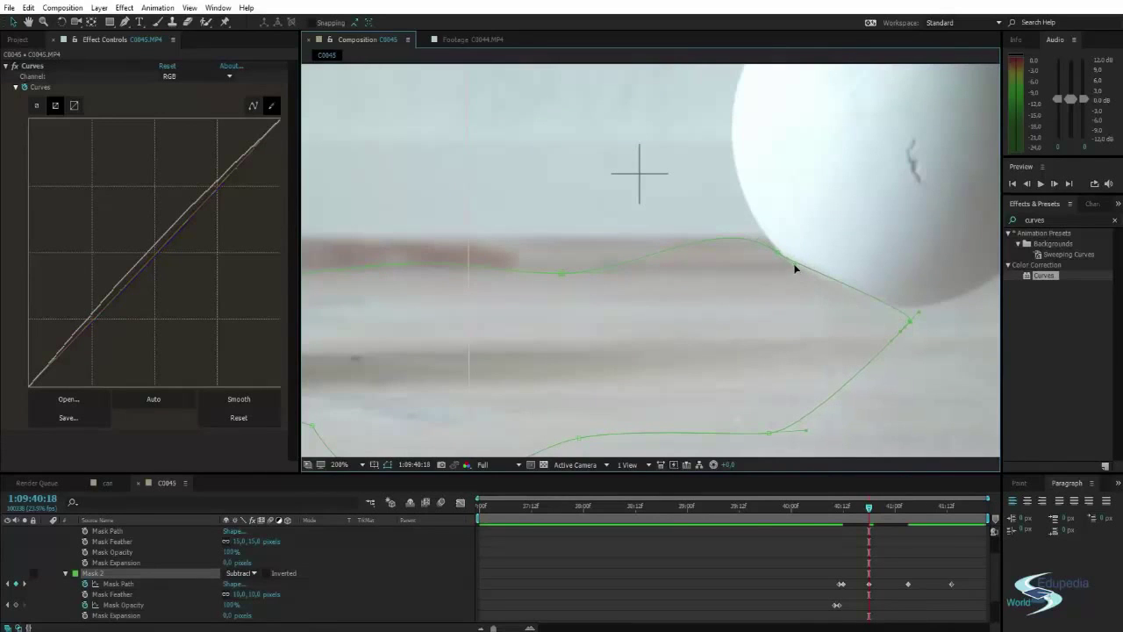
drag(795, 264, 815, 290)
mouse_move(900, 330)
mouse_down()
mouse_move(934, 318)
mouse_move(895, 311)
mouse_up()
scroll(883, 342, down, 1)
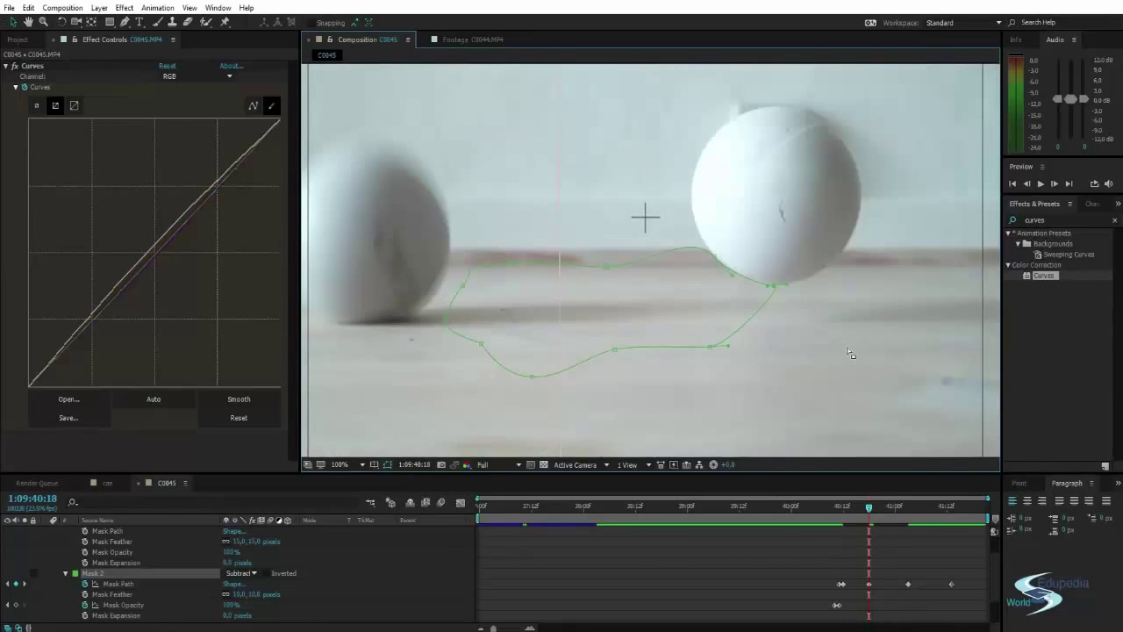
- Advance one frame to 1:09:40:19 and refit the Mask 2 points along the right ball's lower edge
key(Page_Down)
drag(700, 260, 696, 260)
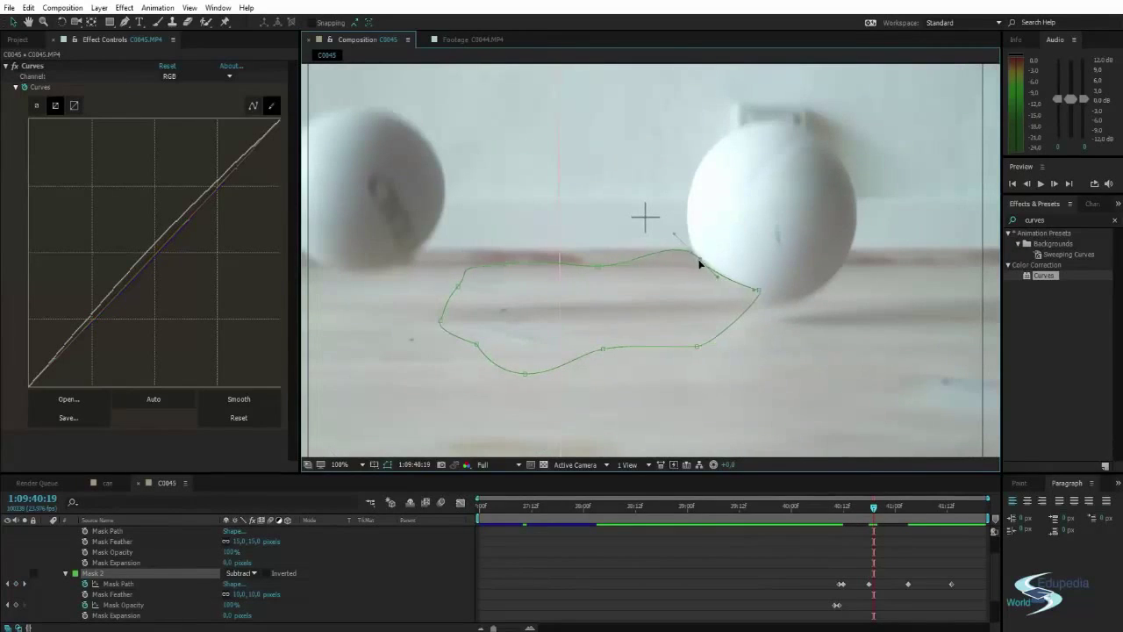
drag(758, 290, 757, 302)
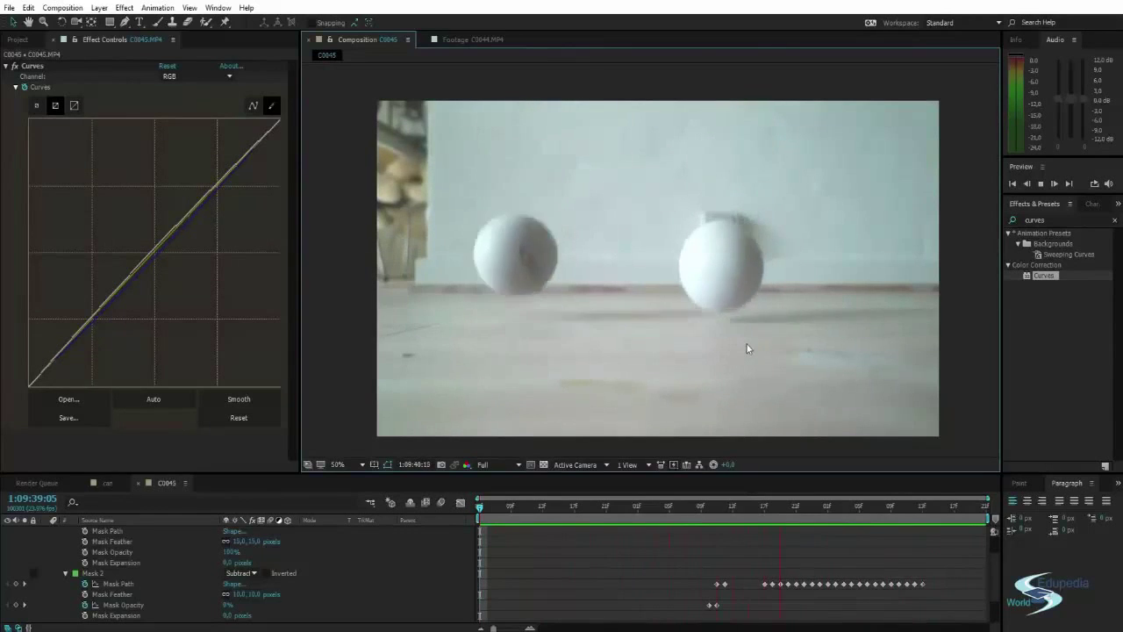
- Preview the composite from 1:09:39:07 with the mask deselected, and scrub to 1:09:41:12 to check the animated Mask 2
click(95, 572)
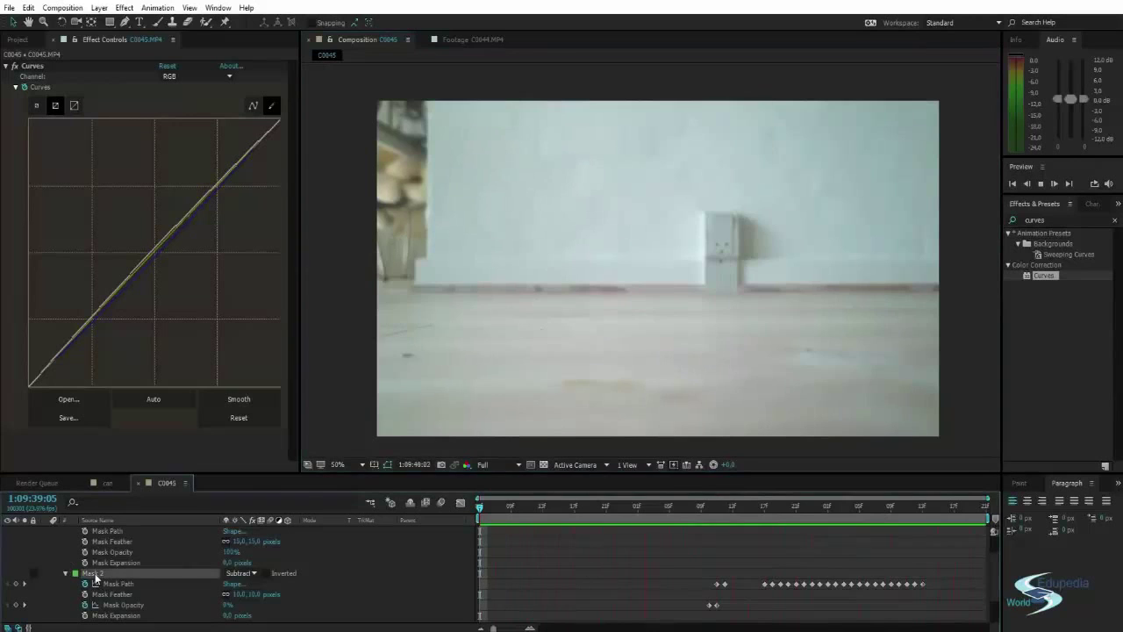
drag(734, 519, 495, 522)
click(329, 386)
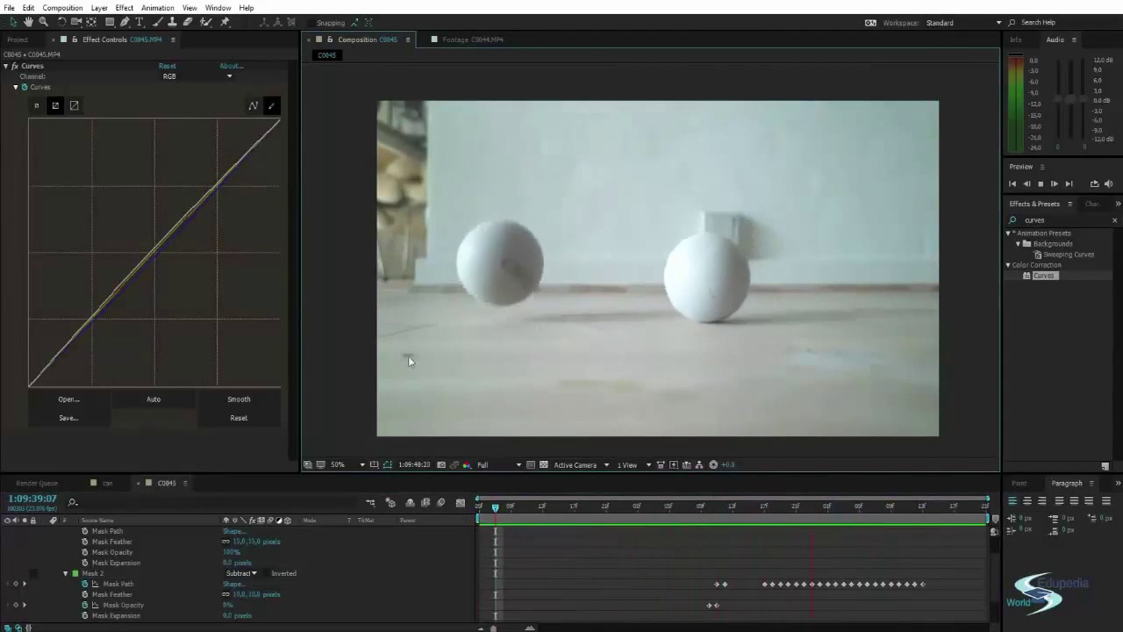
key(space)
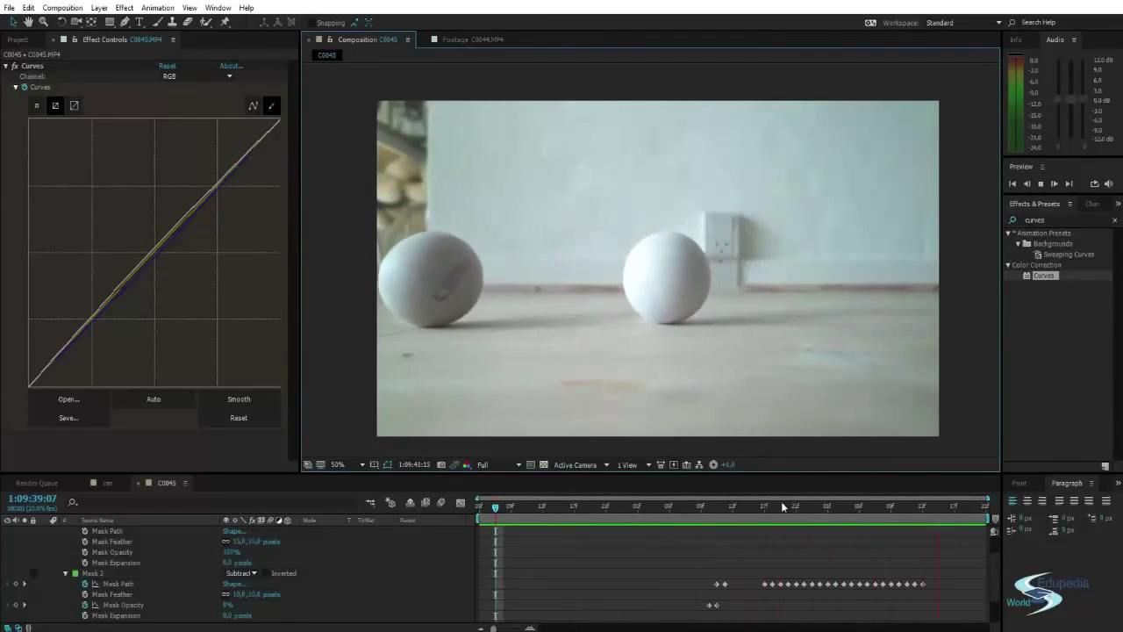
drag(766, 506, 913, 522)
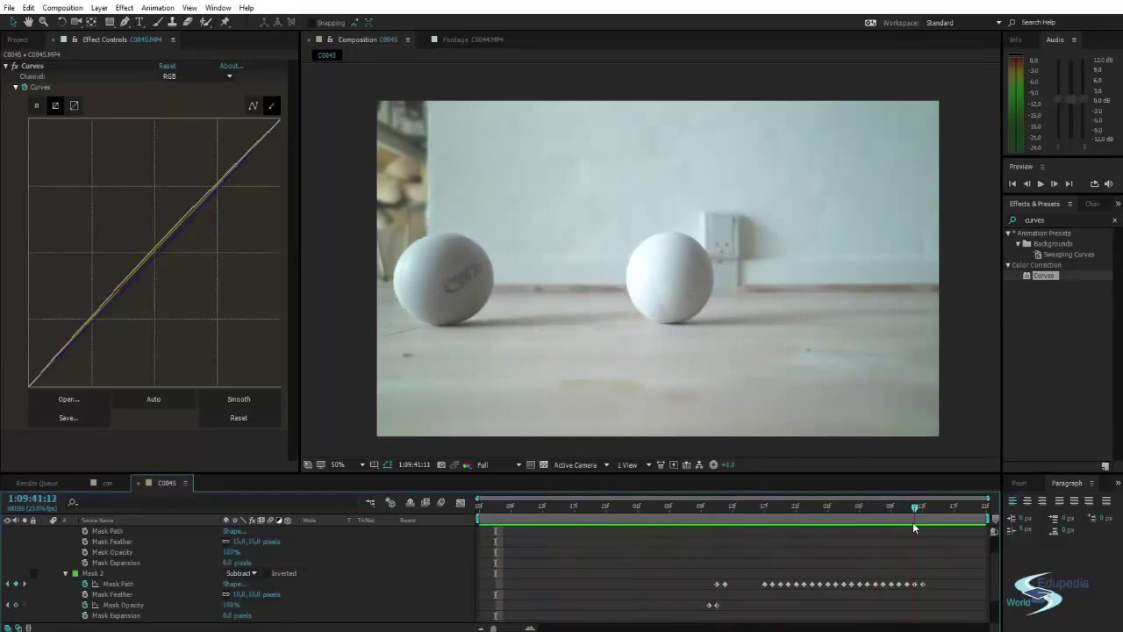